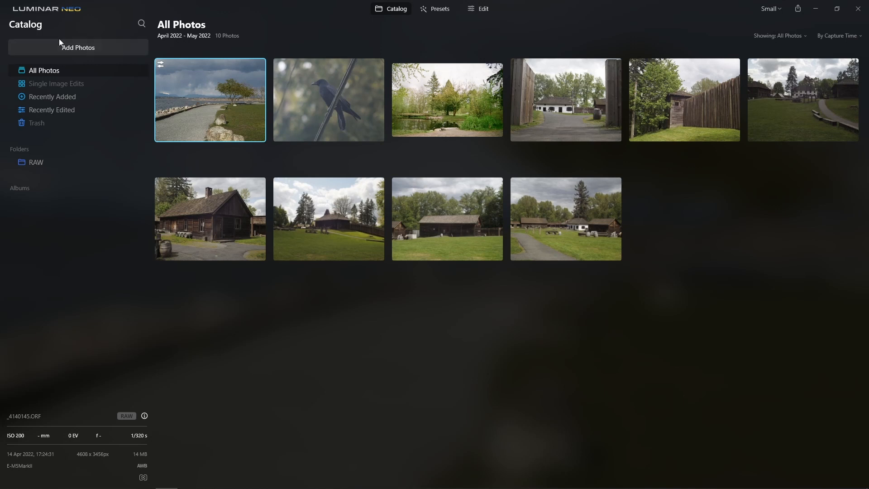
left_click(49, 11)
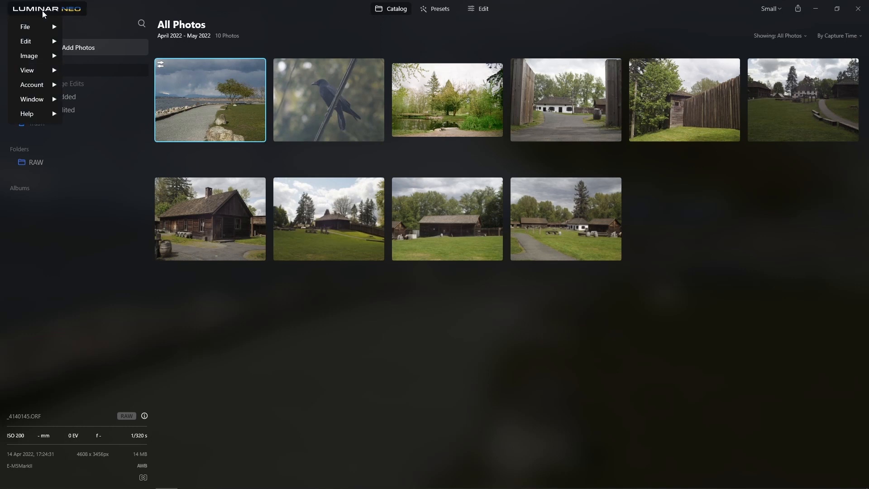
mouse_move(29, 30)
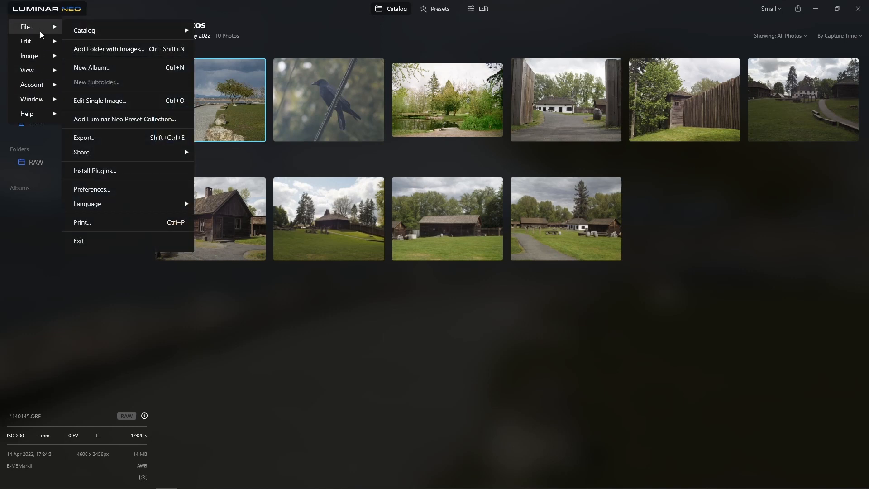
mouse_move(138, 36)
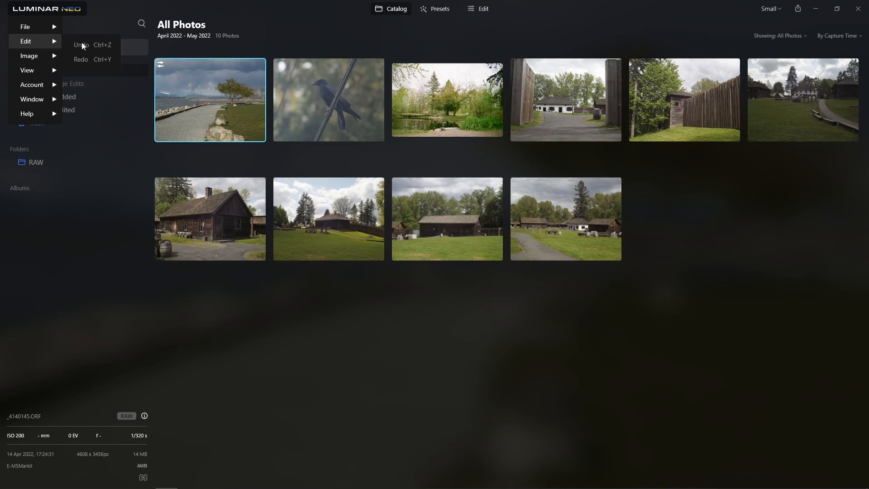
mouse_move(37, 59)
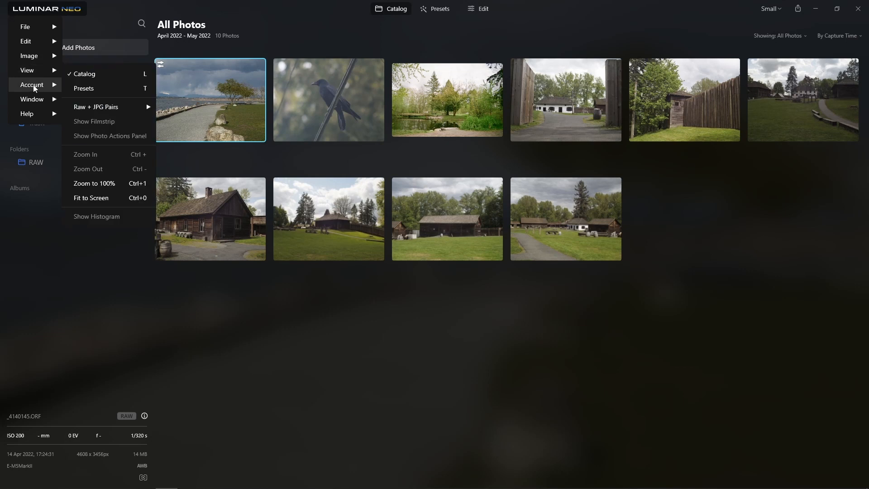
mouse_move(38, 104)
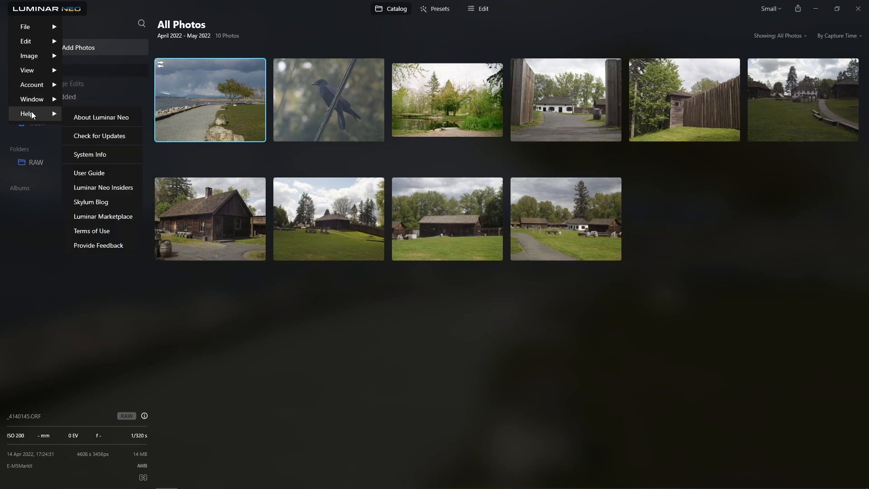
left_click(55, 10)
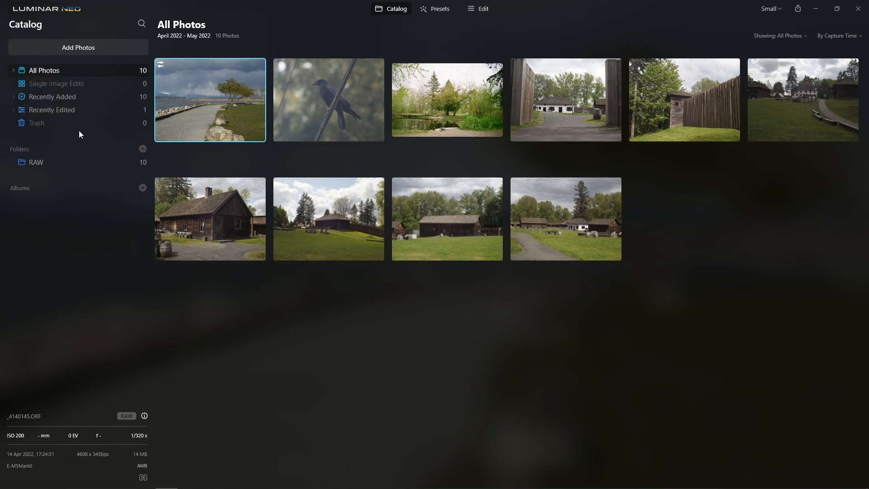
left_click(97, 47)
Create a new album named Test in the catalog.
left_click(142, 188)
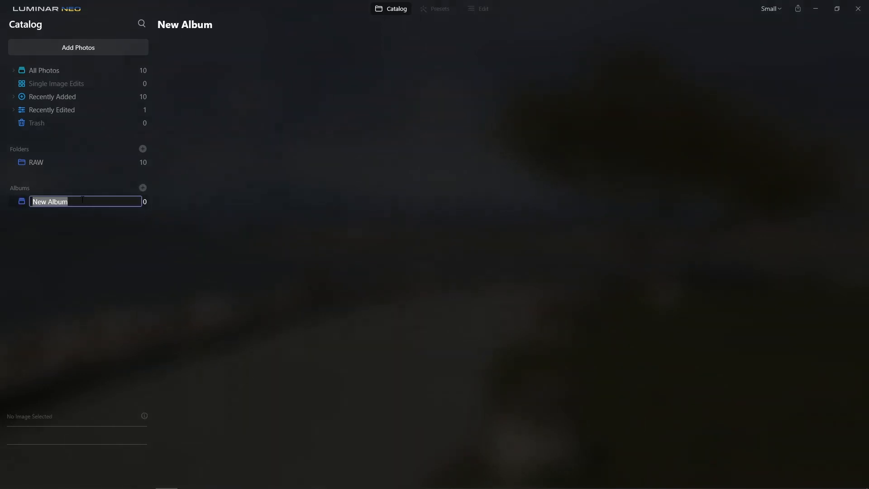
type("Test")
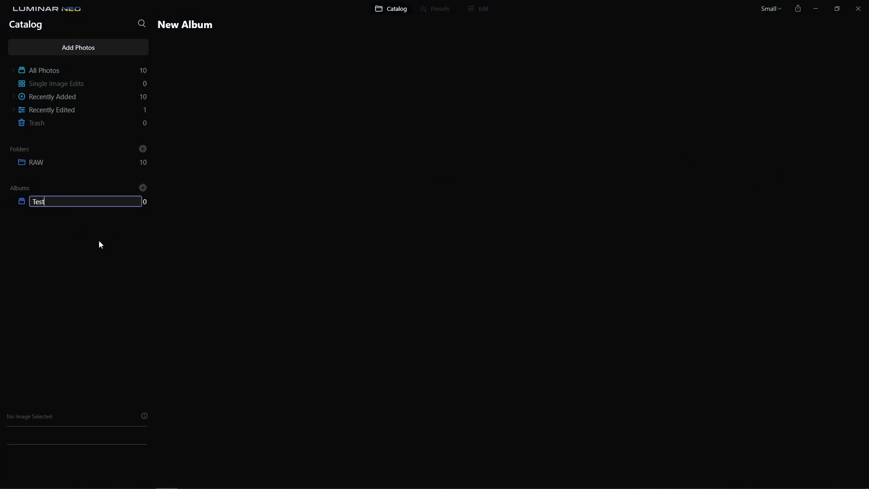
key("Return")
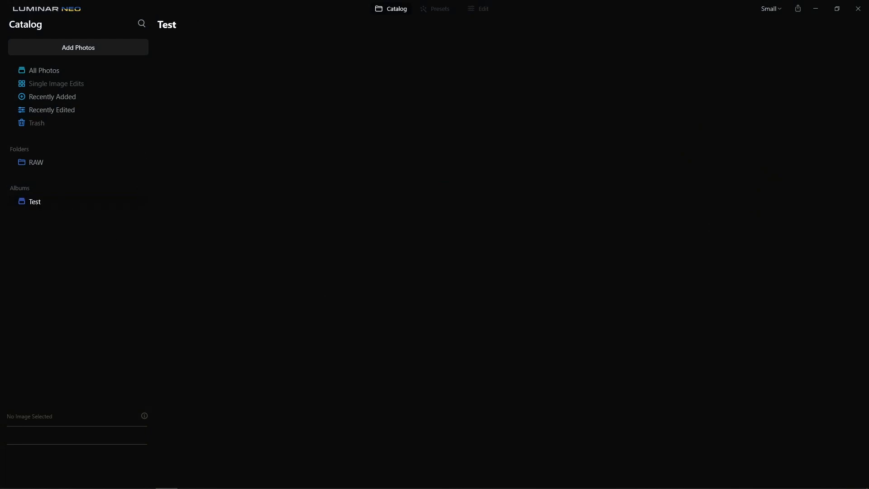
Add the last three photos of the RAW folder to the Test album.
left_click(76, 161)
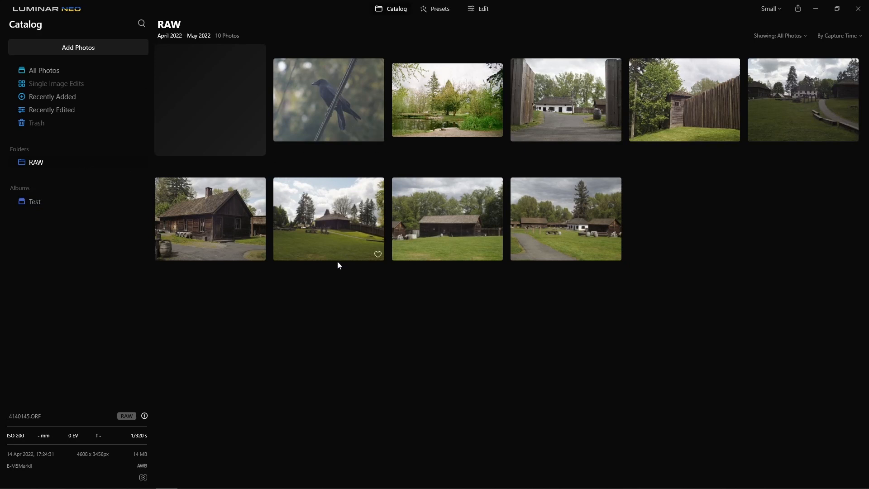
left_click(324, 221)
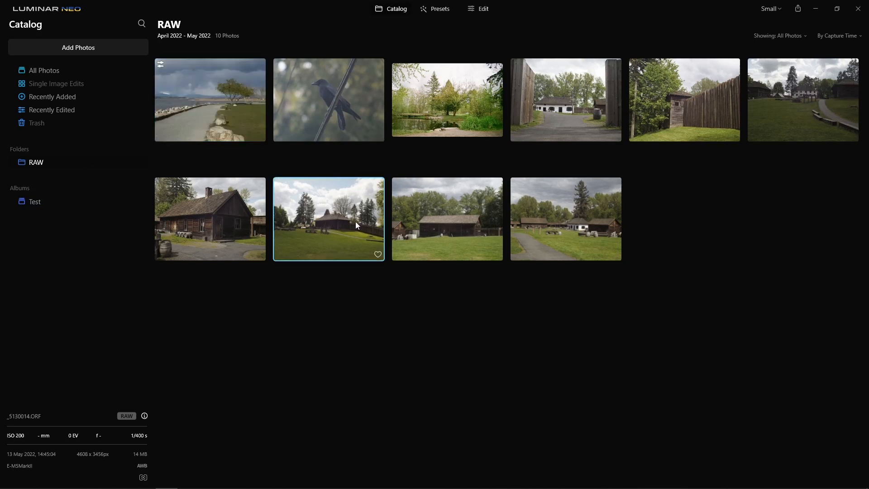
left_click(454, 225, "ctrl")
left_click(556, 230, "ctrl")
left_click_drag(555, 230, 35, 202)
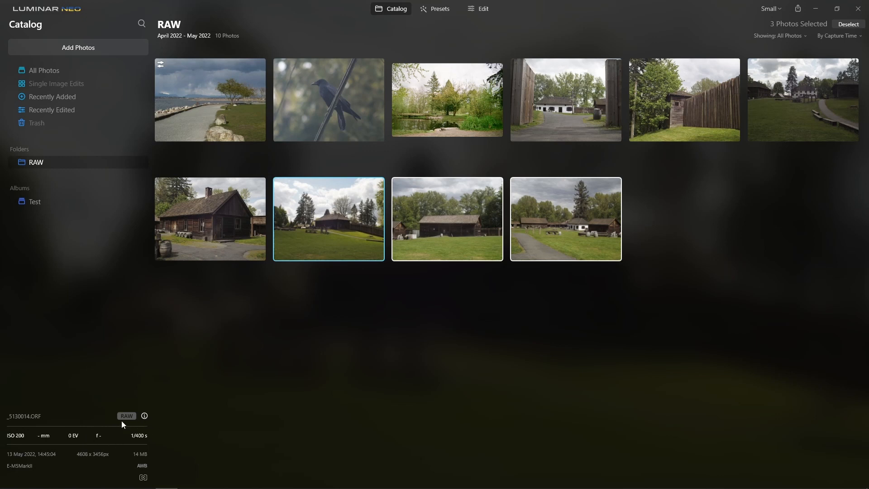
Clear the multi-photo selection, and hide and reshow the photo's information details.
left_click(355, 284)
left_click(144, 416)
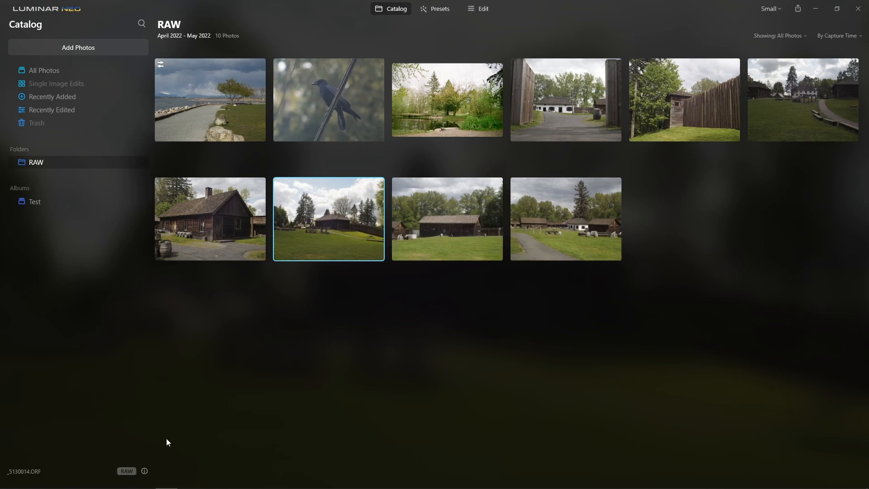
left_click(144, 471)
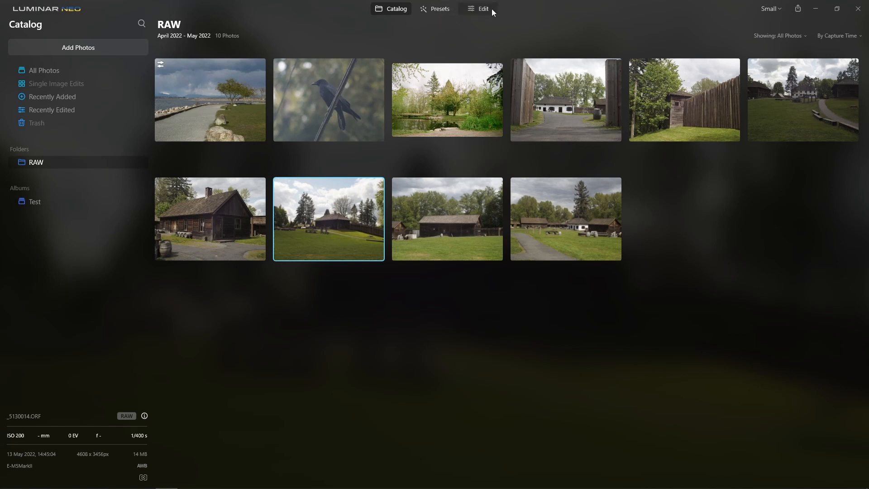
Select the shoreline path photo with the tree and view the catalog's filter and sorting options.
left_click(243, 102)
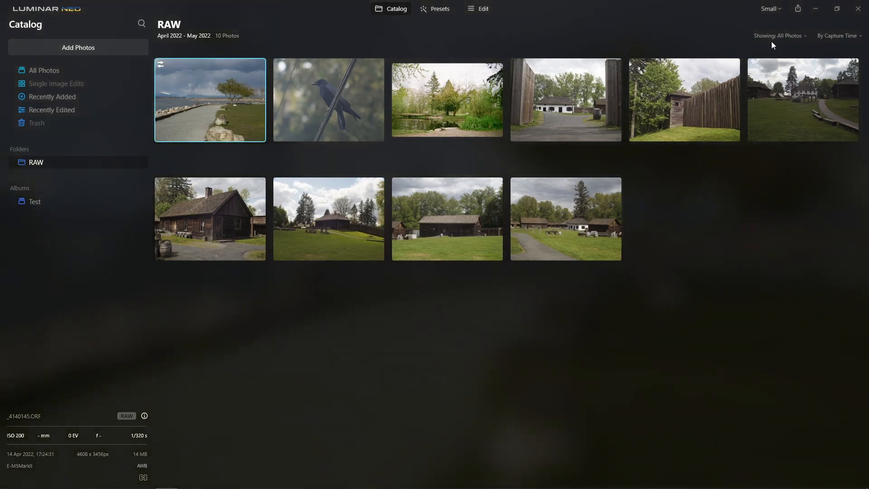
left_click(799, 36)
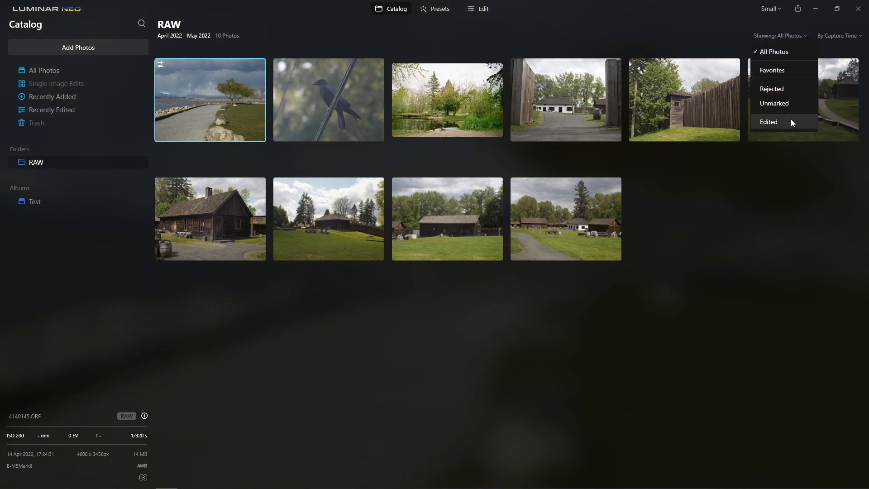
left_click(851, 36)
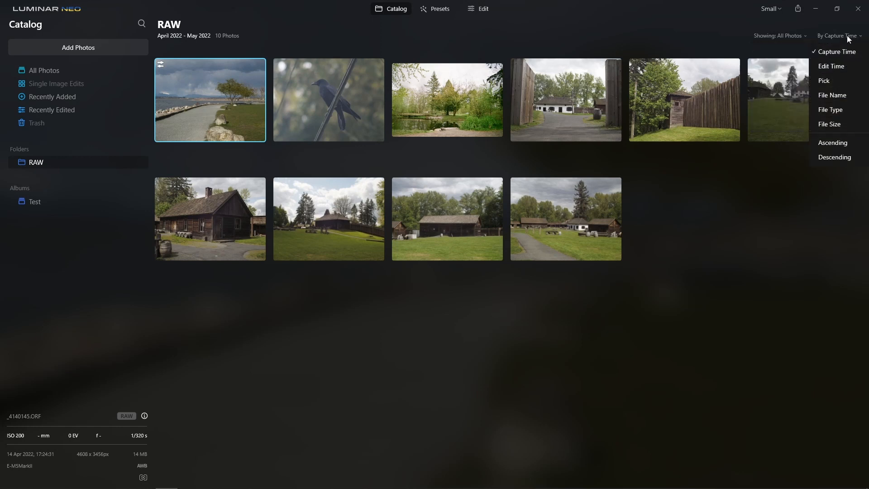
left_click(846, 35)
Try the Medium, Large and Largest thumbnail sizes in the catalog, and return the thumbnails to Small.
left_click(779, 9)
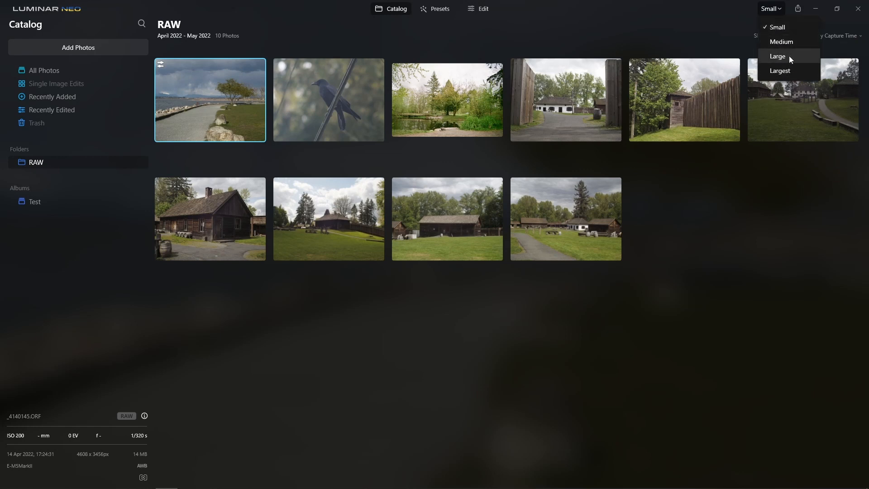
left_click(788, 42)
left_click(777, 10)
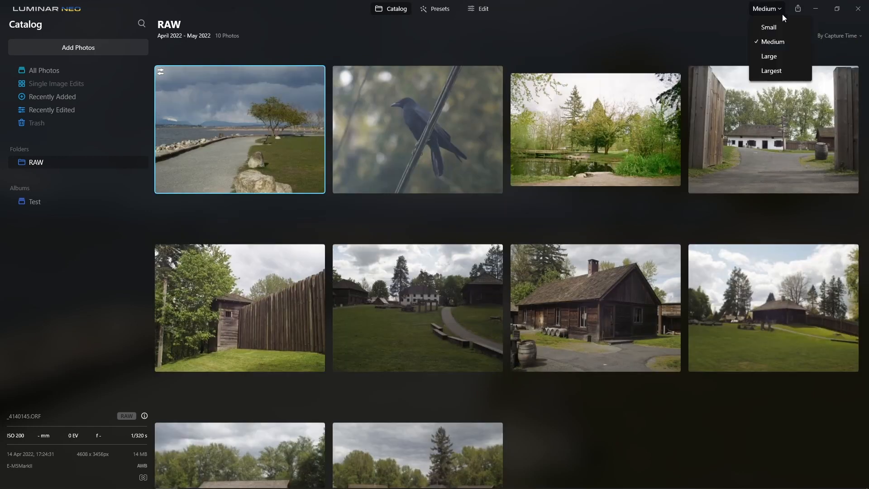
left_click(779, 57)
left_click(779, 10)
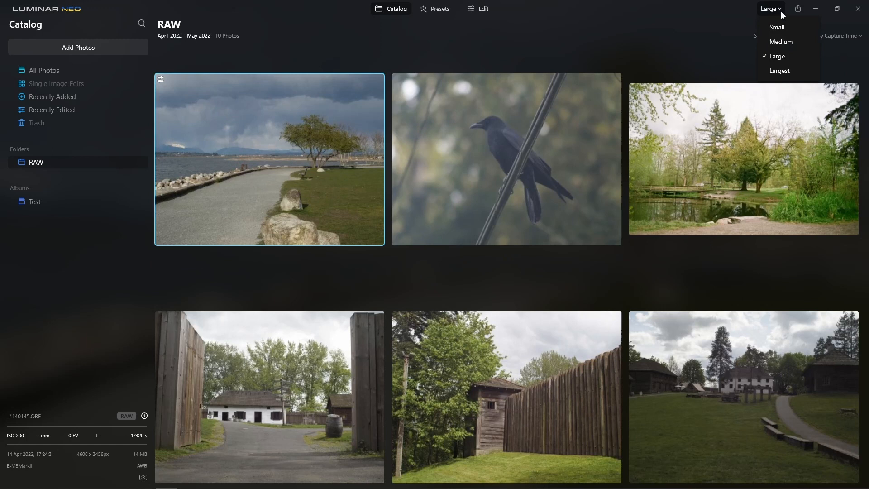
left_click(781, 71)
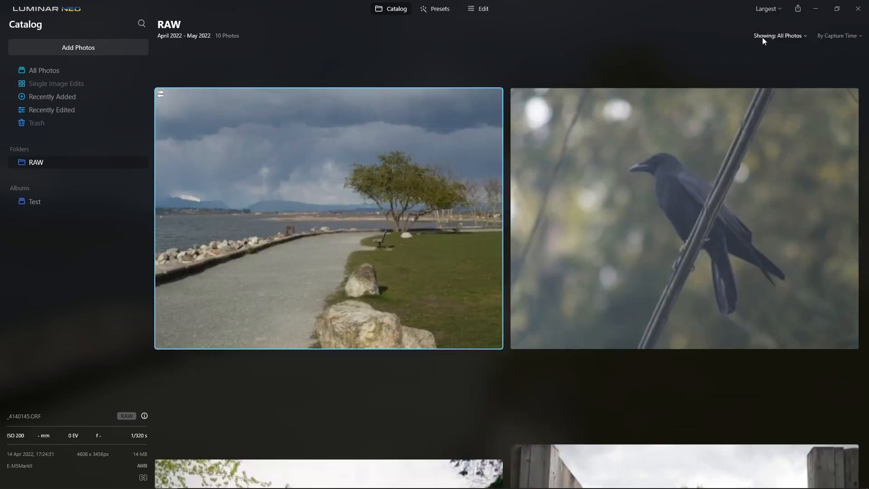
left_click(773, 11)
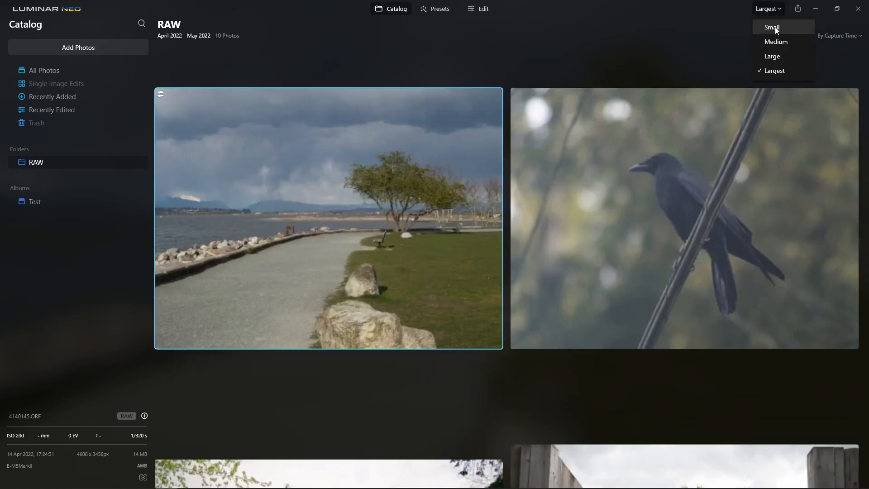
left_click(775, 28)
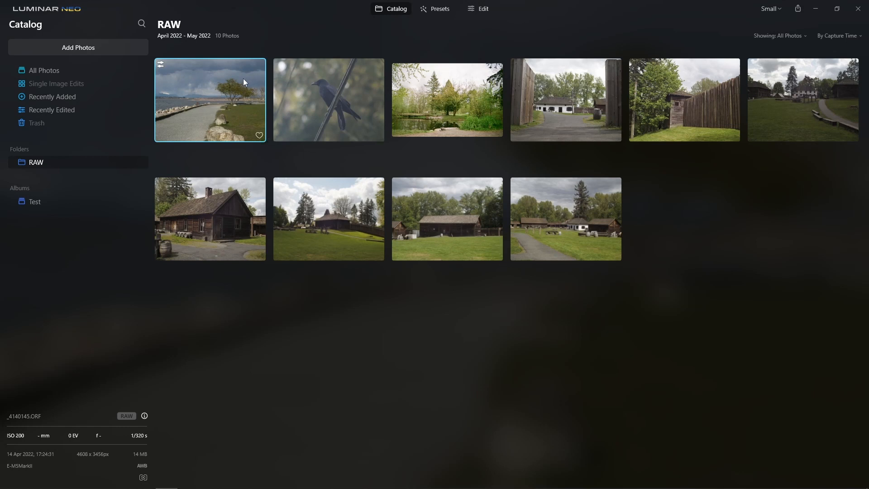
Open the selected shoreline path photo for editing.
left_click(484, 8)
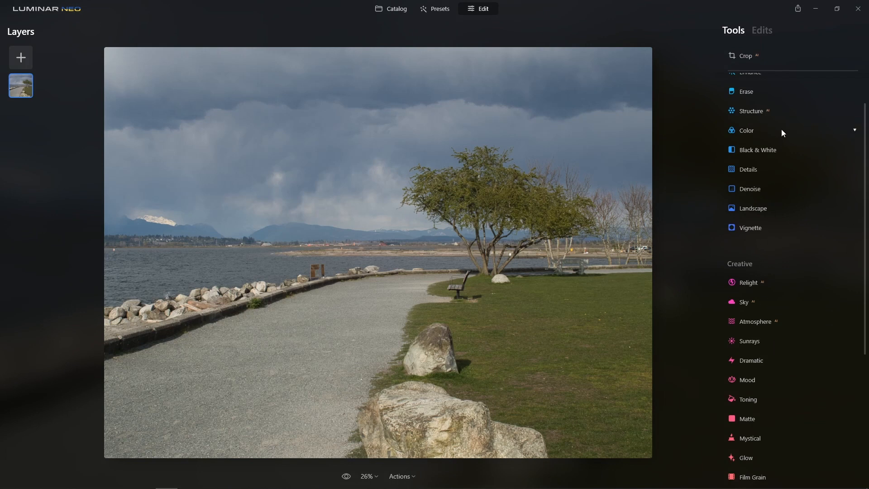
scroll(779, 131, "up", 2)
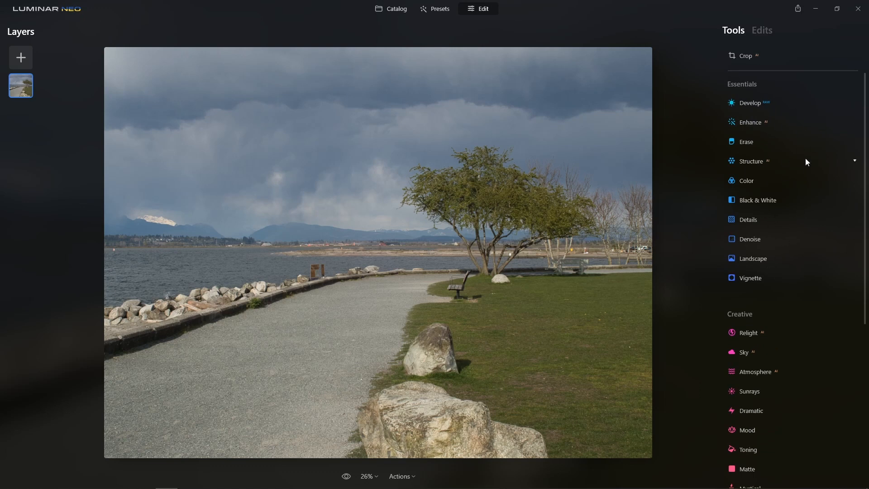
Examine the Camera Profile, Light, Blacks & Whites and Curves settings of the Develop RAW tool.
left_click(756, 105)
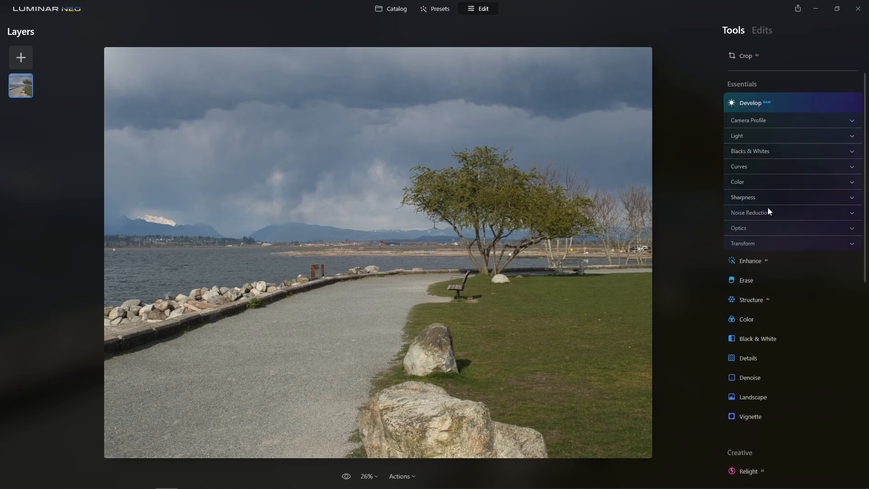
left_click(770, 122)
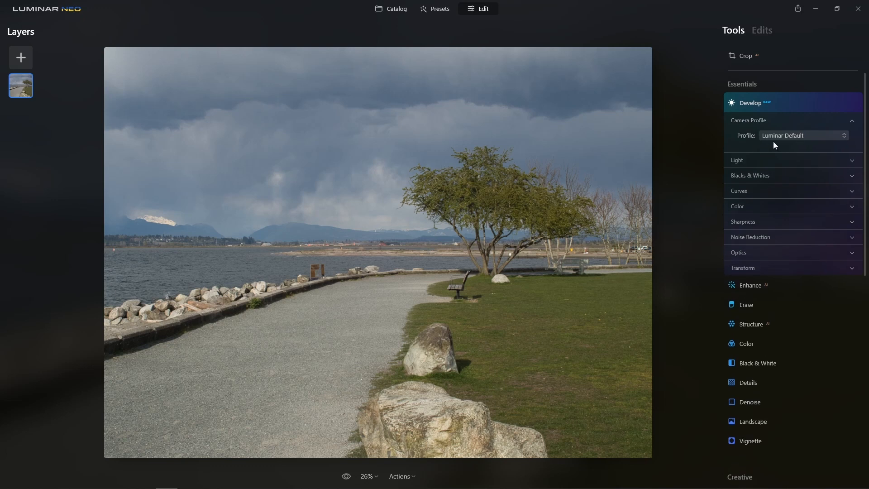
left_click(756, 120)
left_click(740, 135)
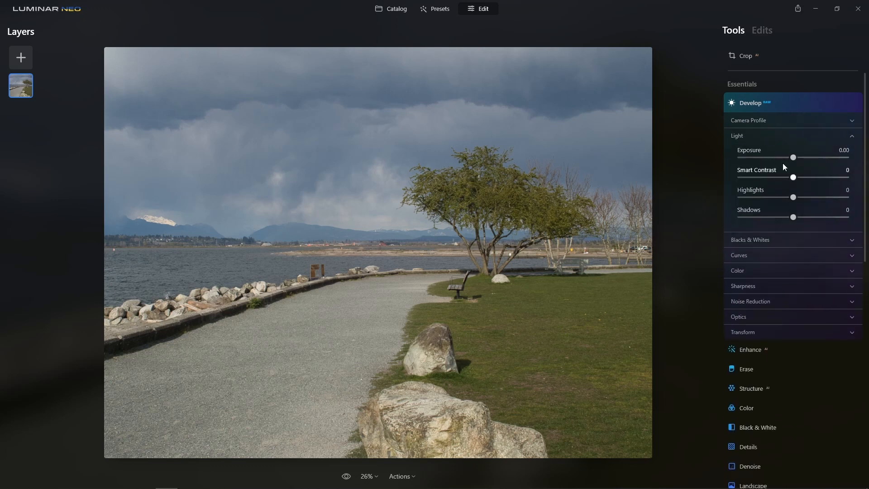
left_click(753, 137)
left_click(761, 153)
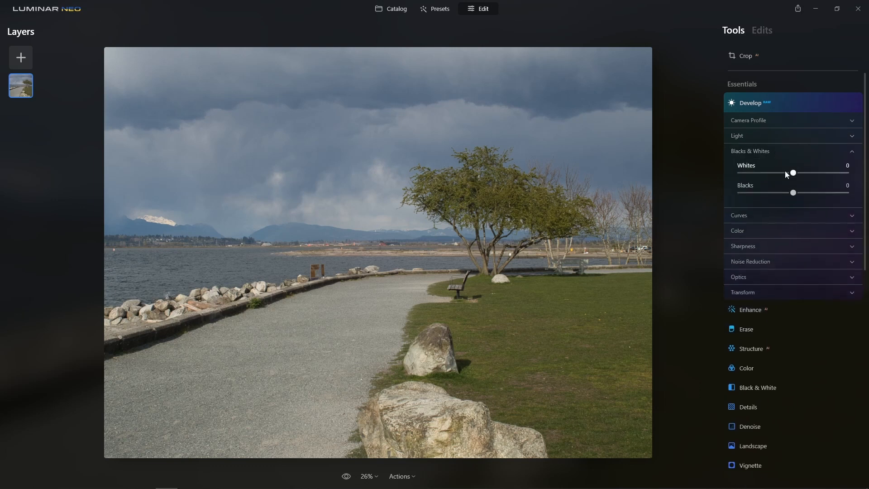
left_click(757, 151)
left_click(755, 167)
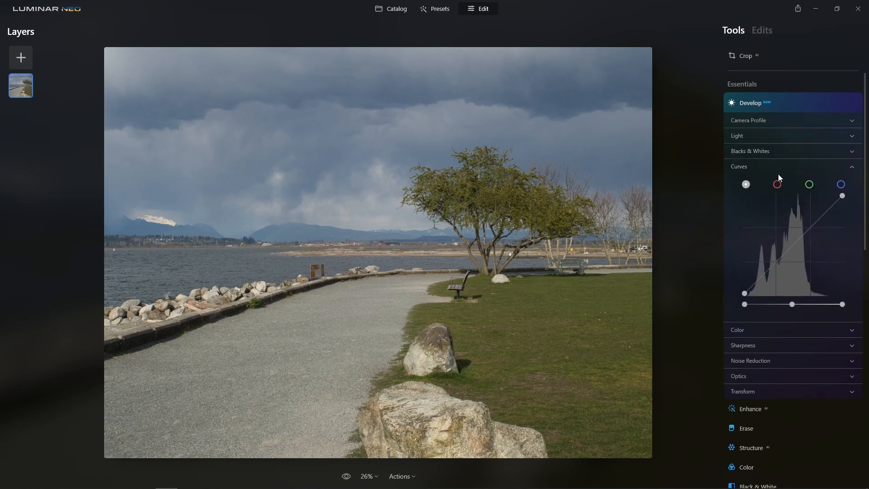
left_click(775, 166)
left_click(784, 104)
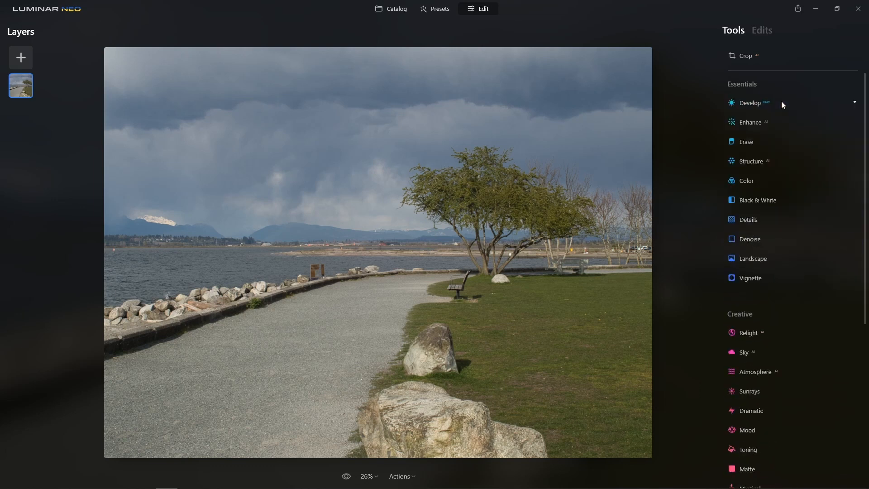
Set Enhance AI's Accent to 70 on the shoreline photo and compare the image with and without the adjustment.
left_click(755, 126)
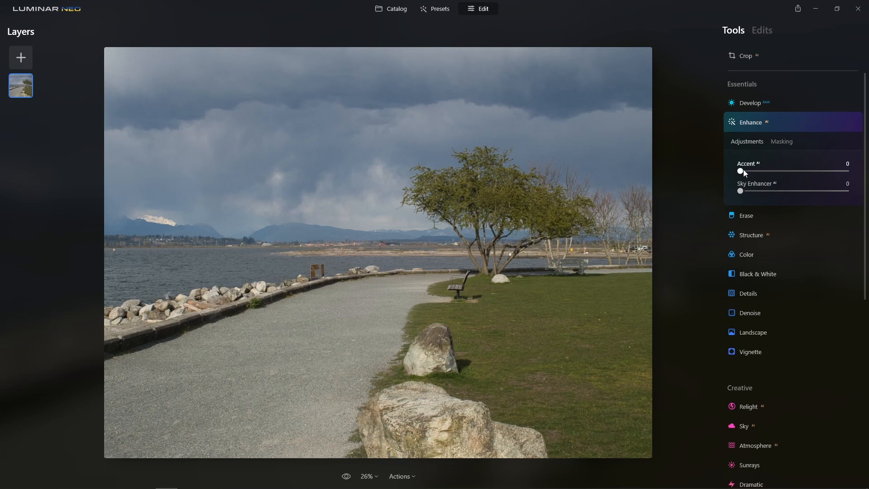
left_click_drag(743, 170, 814, 170)
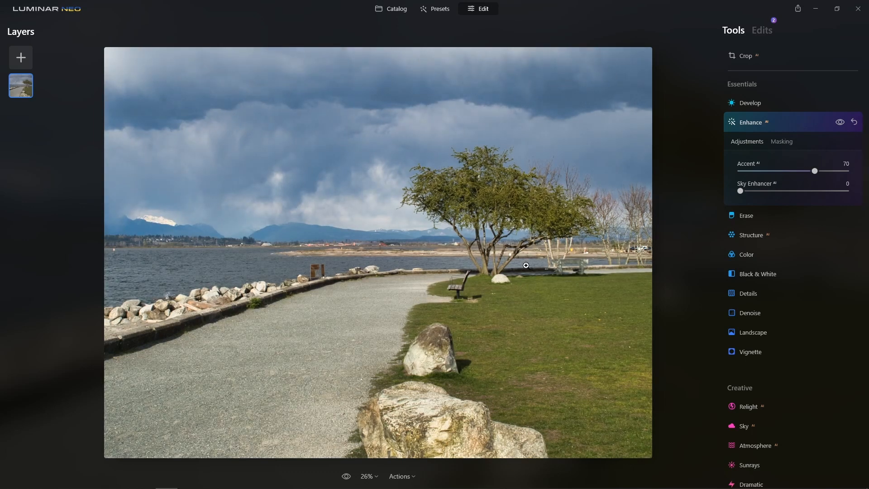
left_click(842, 125)
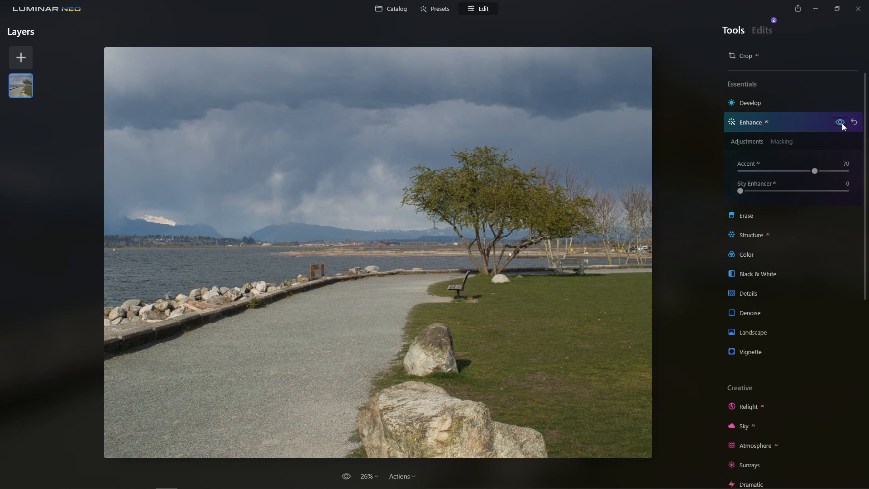
left_click(842, 124)
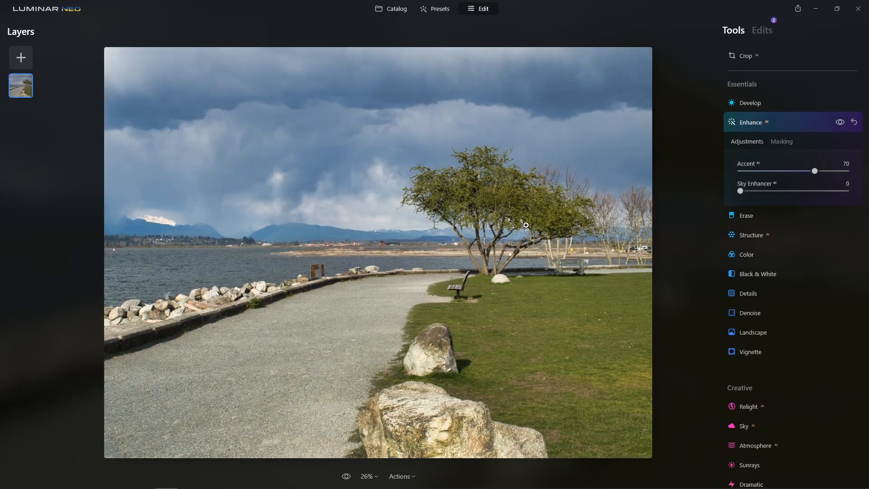
Reset the Enhance AI adjustments on the shoreline photo, leaving both Accent and Sky Enhancer at 0.
left_click(854, 122)
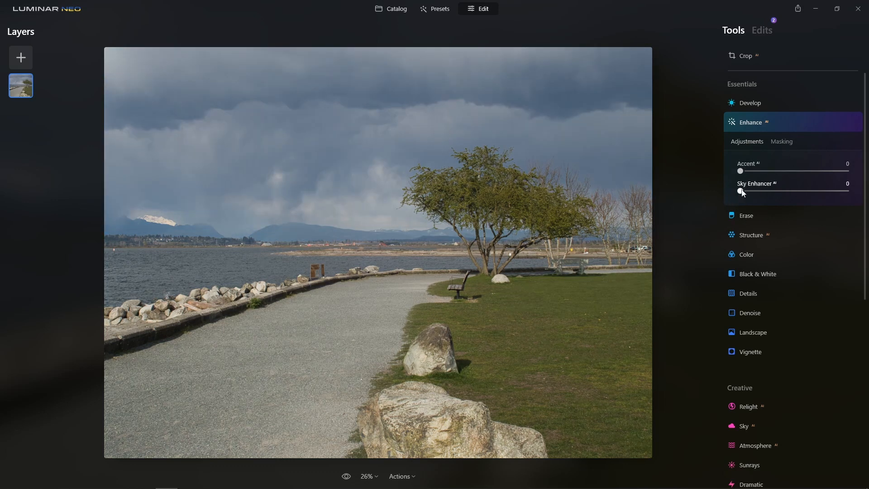
mouse_move(742, 192)
left_mouse_down()
mouse_move(840, 190)
mouse_move(739, 192)
left_mouse_up()
Look up the installed version of Luminar Neo in the program's About information and close it.
left_click(42, 13)
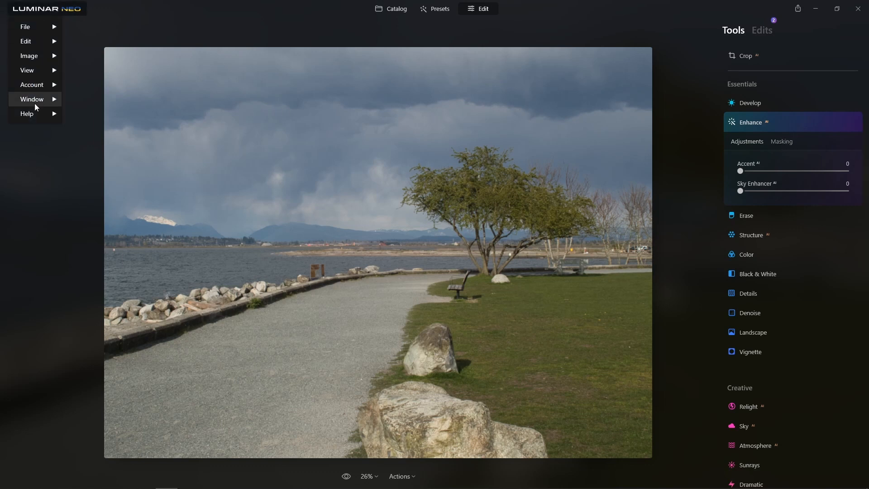
mouse_move(33, 116)
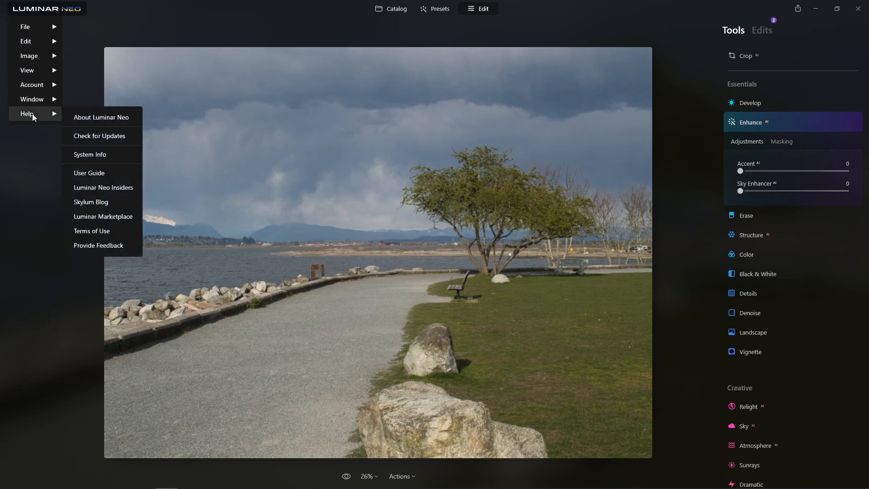
left_click(95, 117)
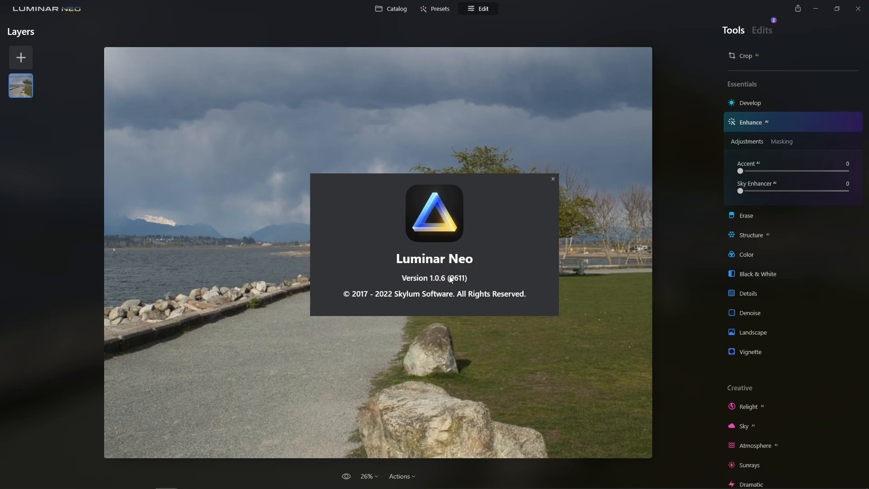
left_click(553, 179)
Examine the masking options of Enhance AI and collapse the tool.
left_click(787, 143)
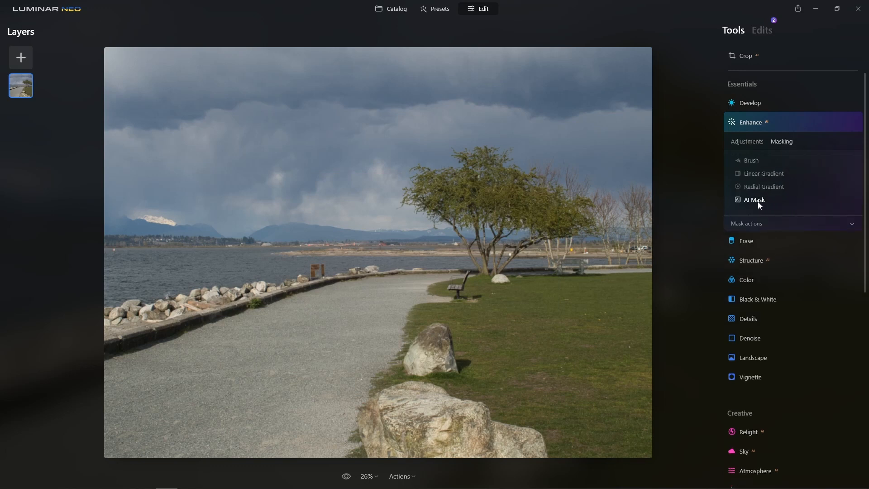
left_click(791, 121)
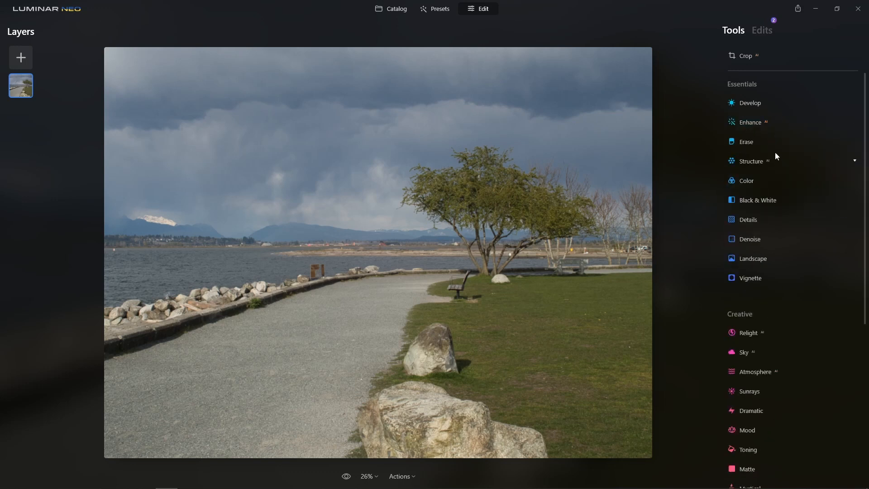
left_click(769, 122)
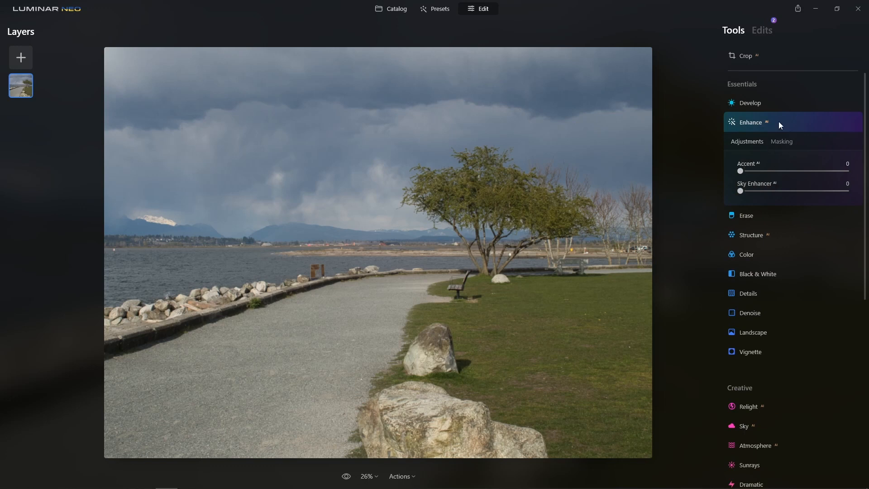
left_click(779, 123)
Try the Erase tool's automatic powerline removal on the shoreline photo and collapse the tool.
left_click(758, 144)
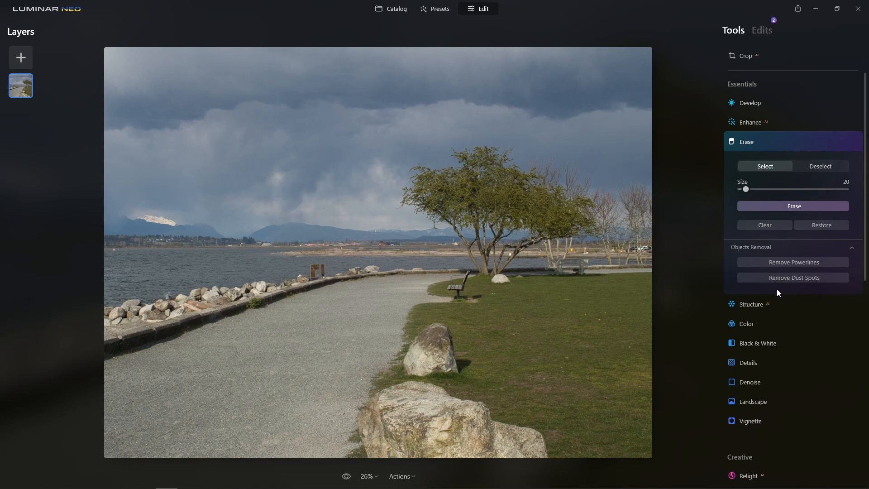
left_click(796, 263)
left_click(784, 142)
Try Structure AI with an Amount of 59, compare the photo with and without it, and reset the tool.
left_click(770, 161)
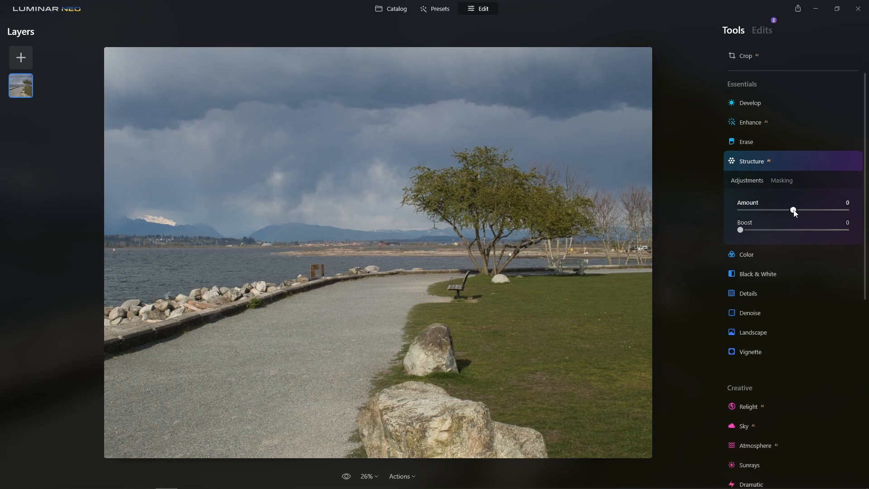
left_click_drag(793, 210, 827, 212)
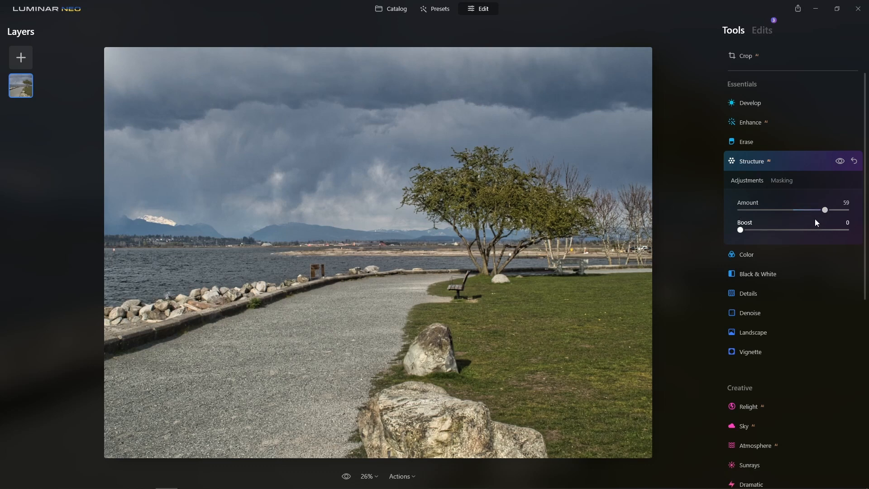
left_click(841, 163)
left_click(853, 161)
left_click(788, 164)
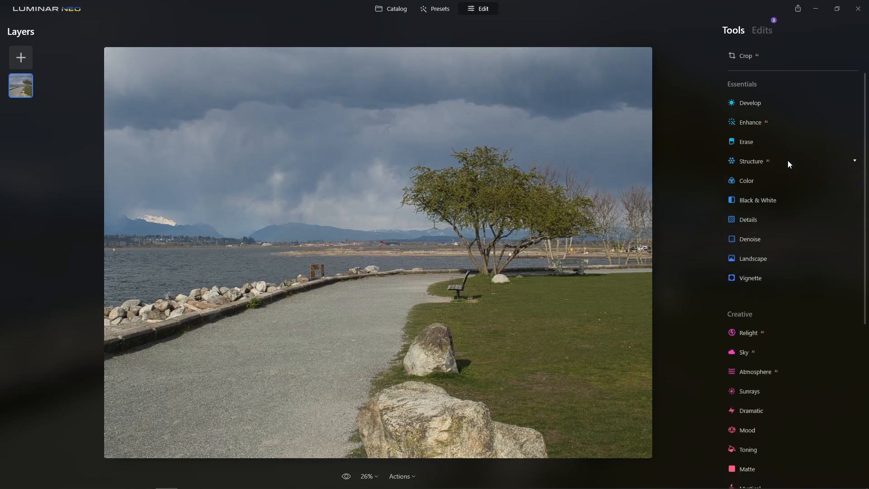
Examine the Color tool's adjustments, including the Saturation mode of its HSL settings.
left_click(787, 182)
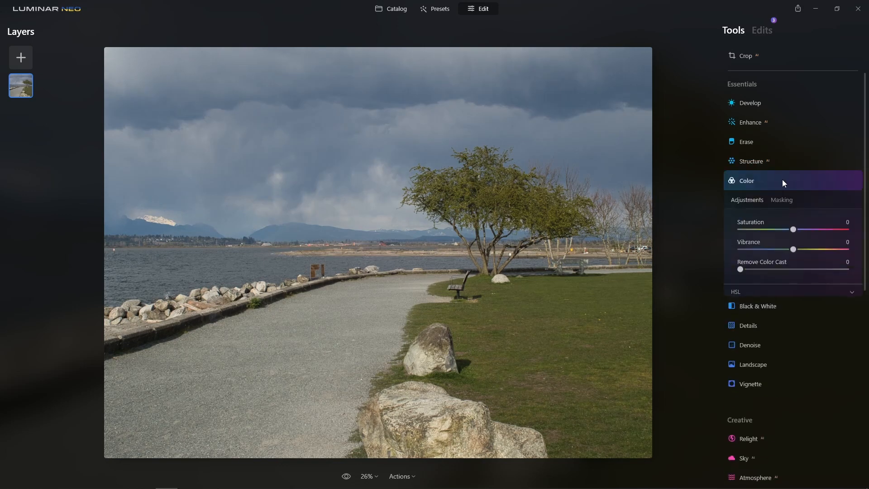
left_click(781, 289)
left_click(769, 262)
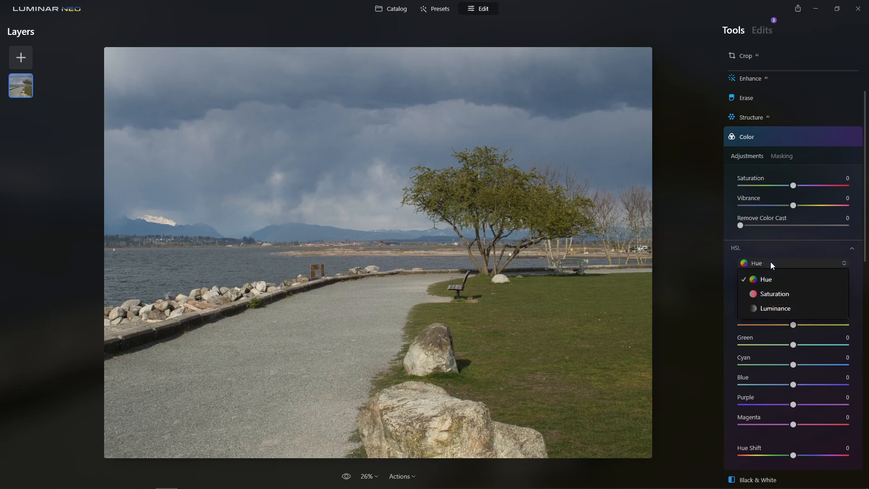
left_click(783, 294)
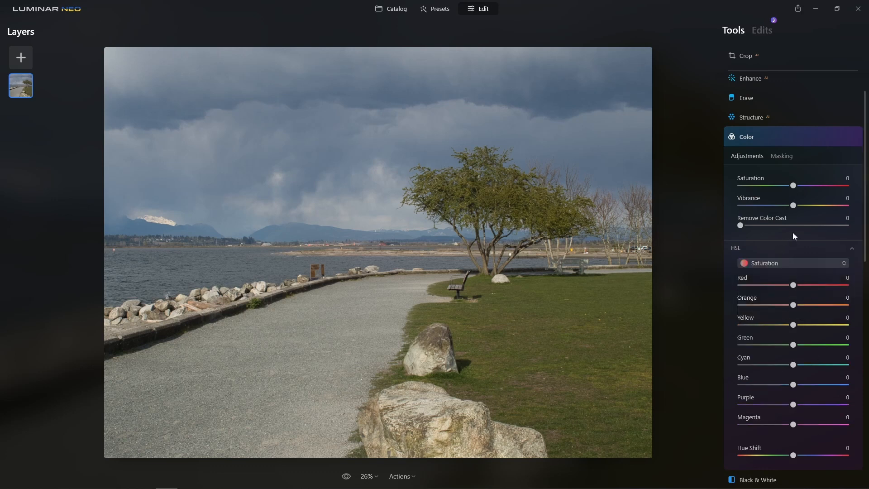
left_click(788, 139)
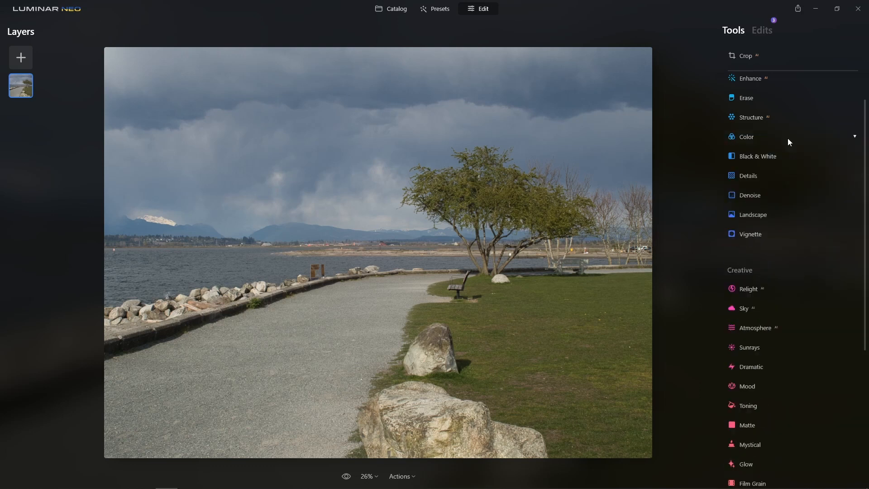
Examine the Black & White, Details and Denoise tools without changing the photo.
left_click(772, 156)
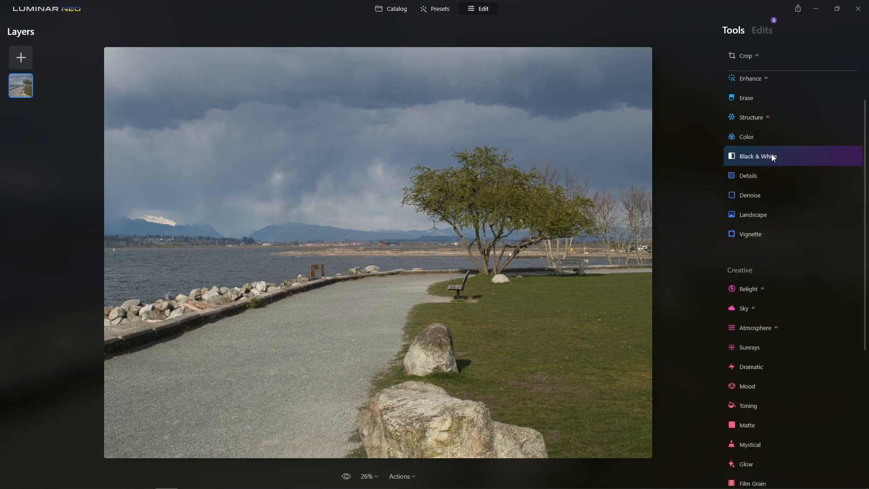
left_click(801, 153)
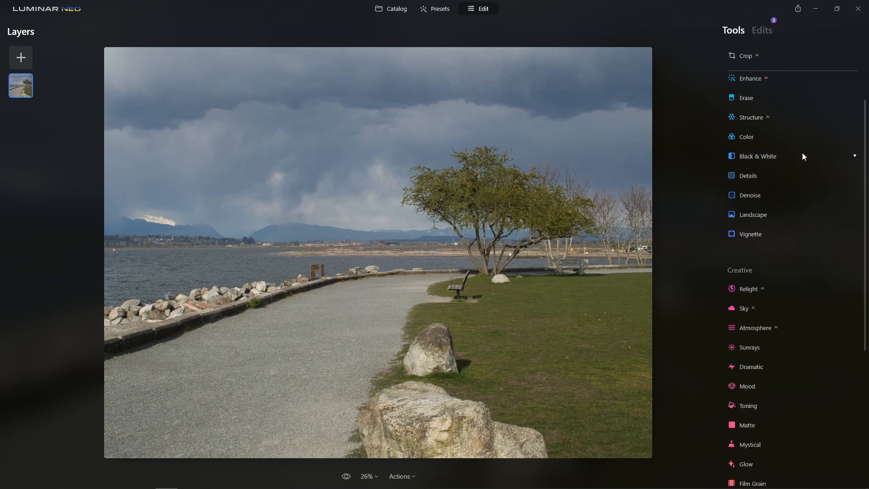
left_click(762, 175)
left_click(789, 172)
left_click(758, 202)
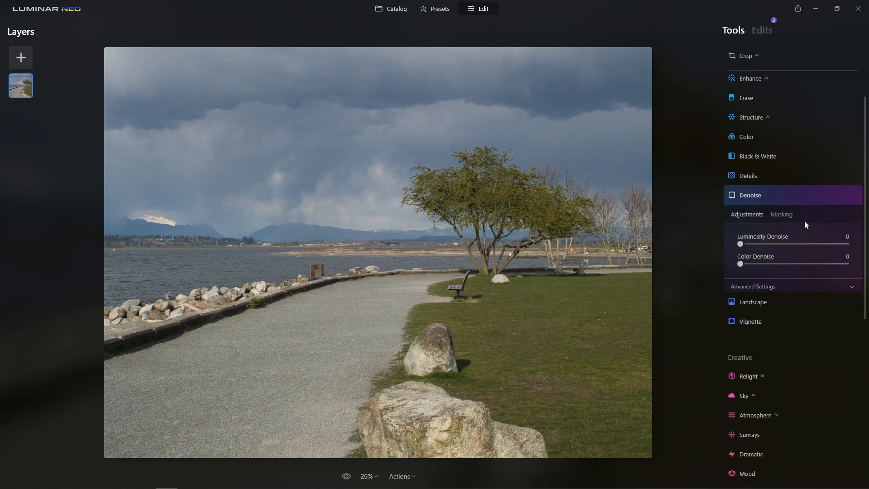
left_click(781, 198)
Try a strong Foliage Enhancer in the Landscape tool, compare the photo with and without it, and return it to 0.
left_click(754, 217)
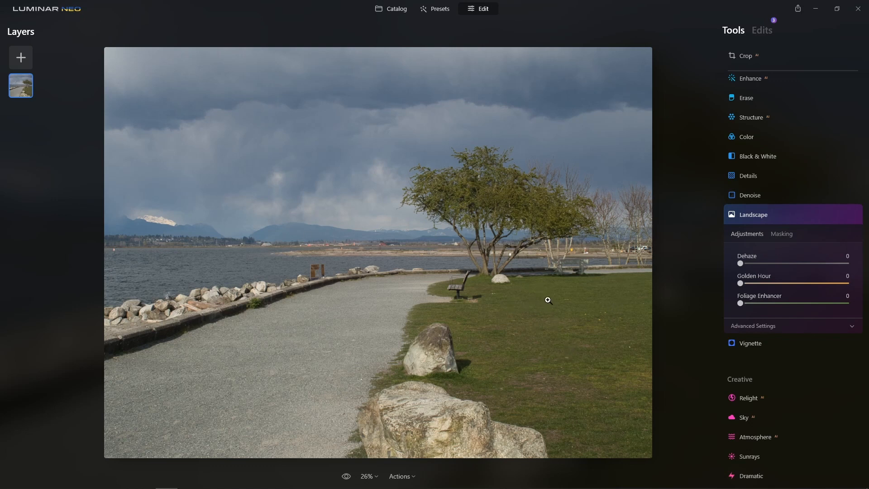
left_click_drag(741, 303, 785, 303)
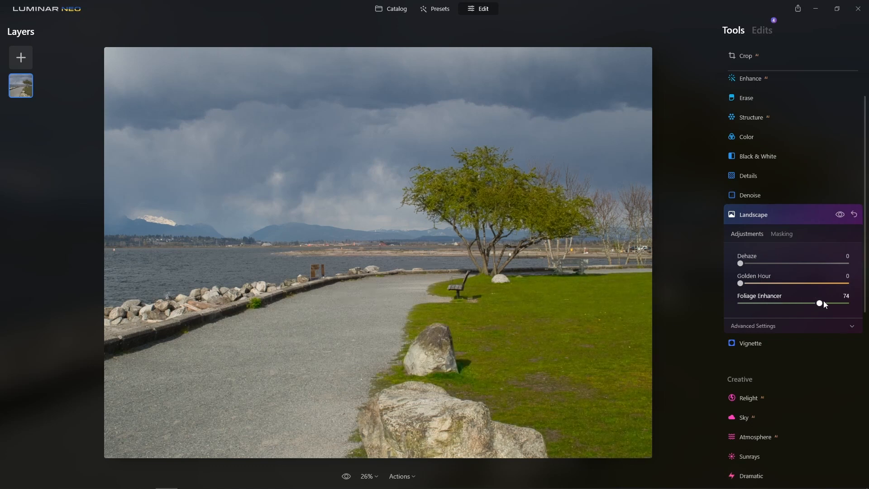
left_click_drag(846, 303, 853, 304)
left_click_drag(841, 216, 840, 215)
double_click(780, 302)
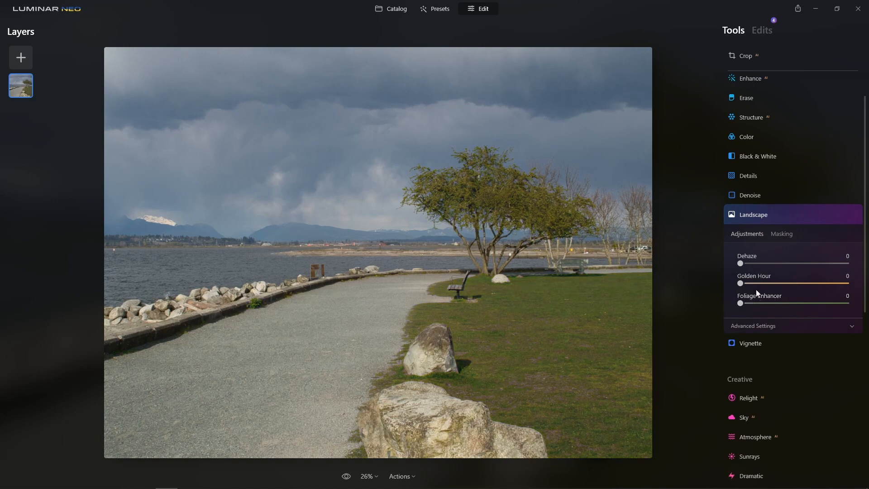
left_click(794, 214)
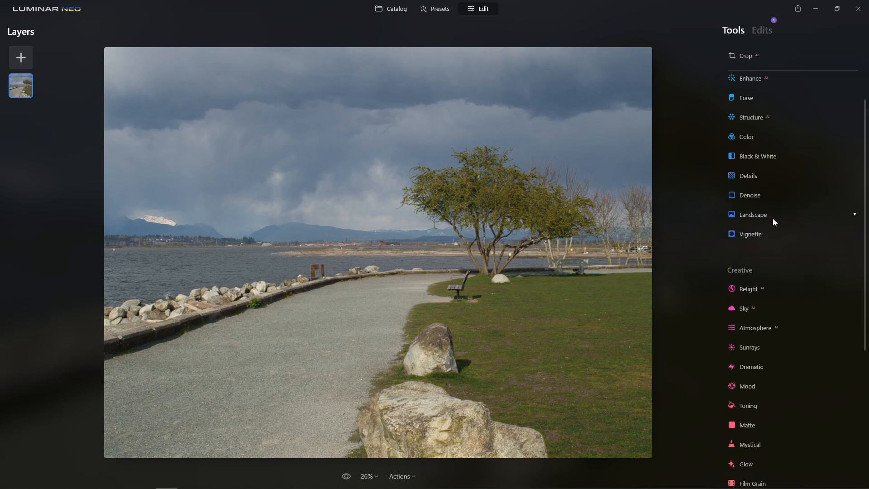
Relight the photo with Relight AI, setting Brightness Near to 47, Brightness Far to 19 and Depth to 46.
scroll(800, 306, "down", 3)
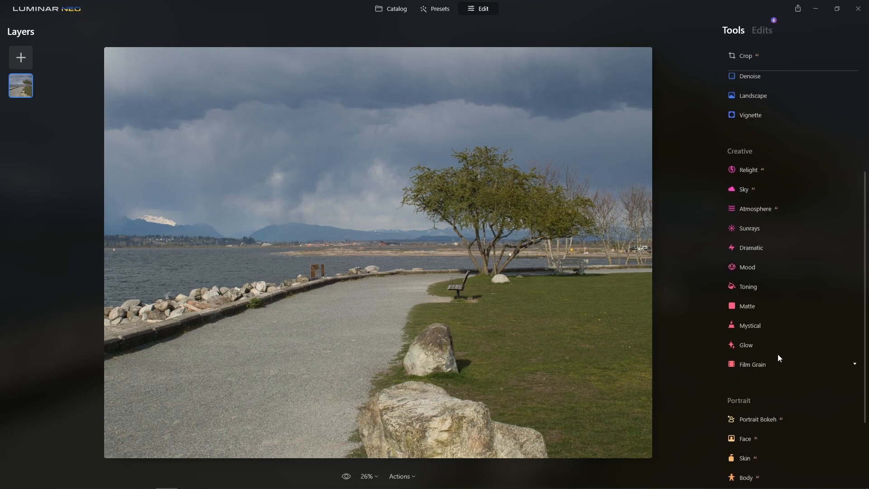
left_click(750, 172)
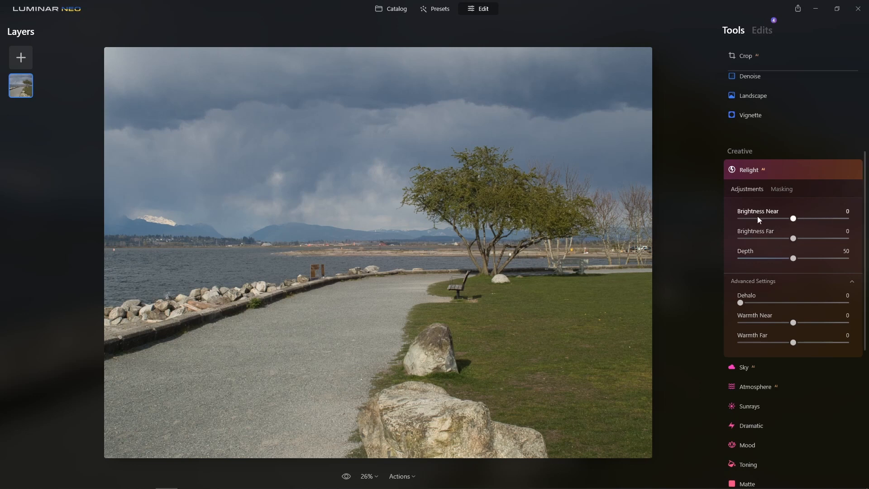
left_click_drag(793, 219, 820, 219)
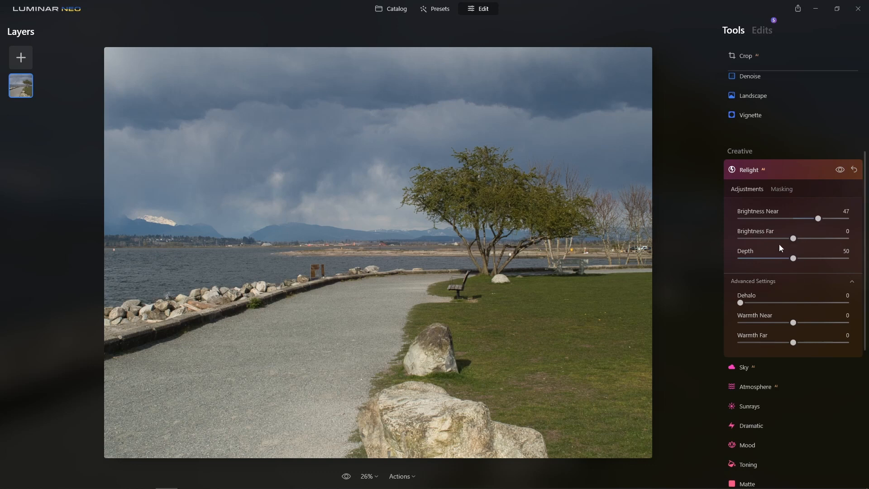
mouse_move(793, 238)
left_mouse_down()
mouse_move(812, 239)
mouse_move(804, 242)
left_mouse_up()
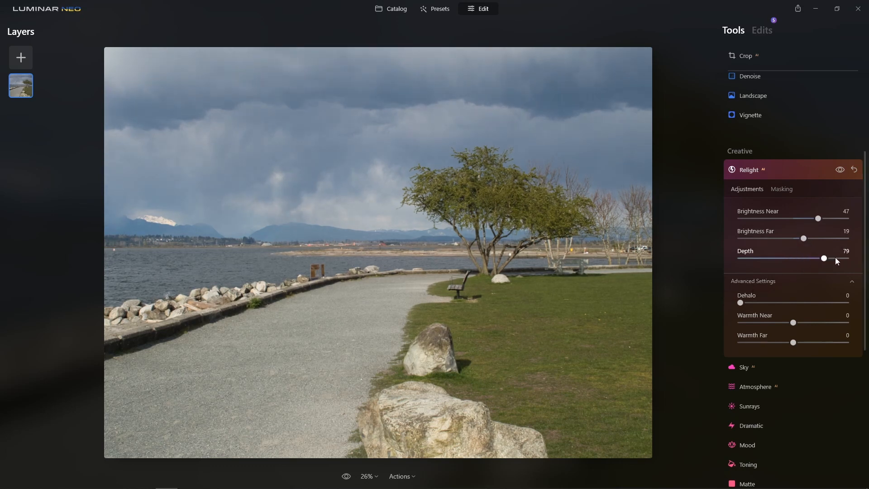
left_click_drag(748, 258, 791, 259)
Compare the photo with and without the Relight AI adjustment, and reset the tool.
left_click(840, 170)
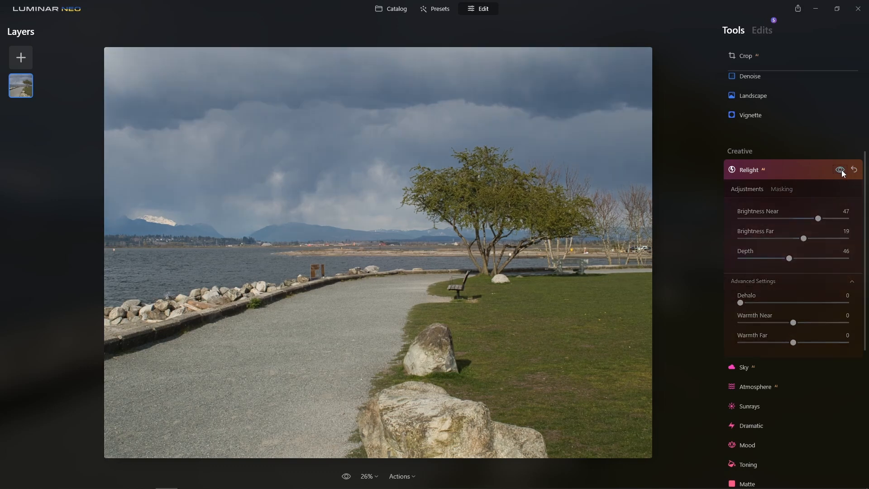
left_click(841, 169)
left_click(841, 170)
left_click(841, 170)
left_click(841, 170)
left_click(841, 170)
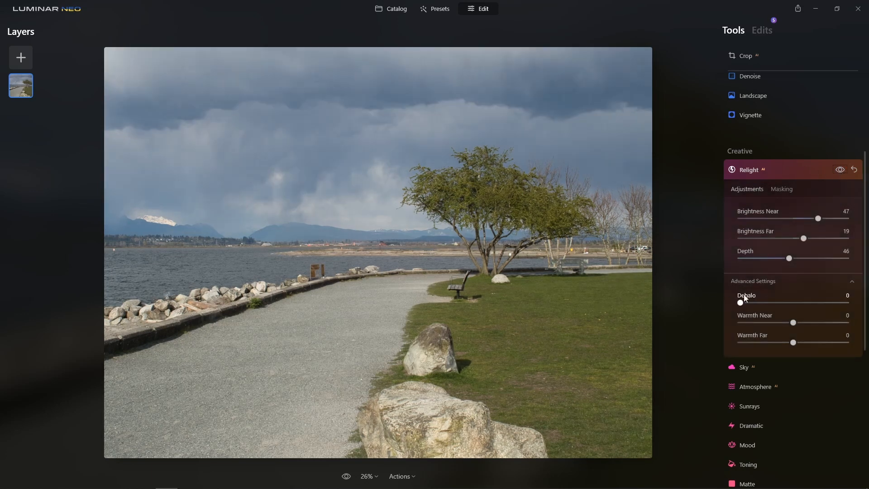
left_click(854, 170)
left_click(776, 174)
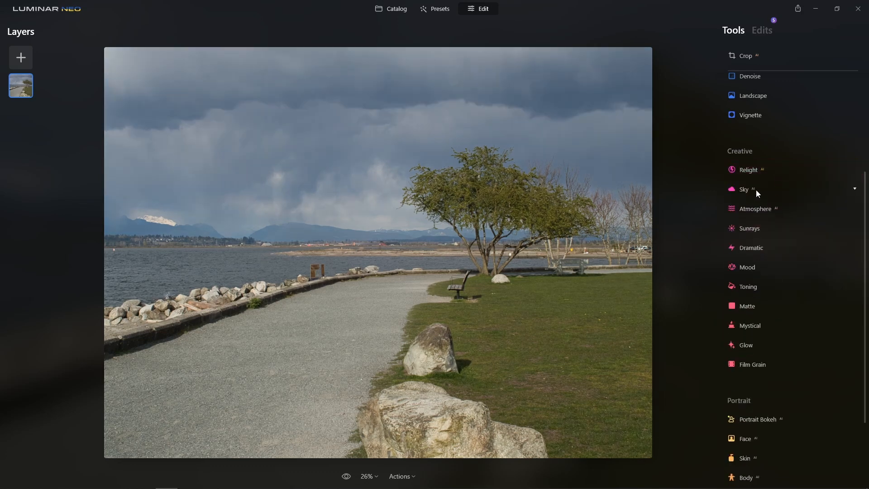
Replace the photo's sky with Blue Sky 5 using Sky AI and set the mask refinement's Close Gaps to 28.
left_click(755, 189)
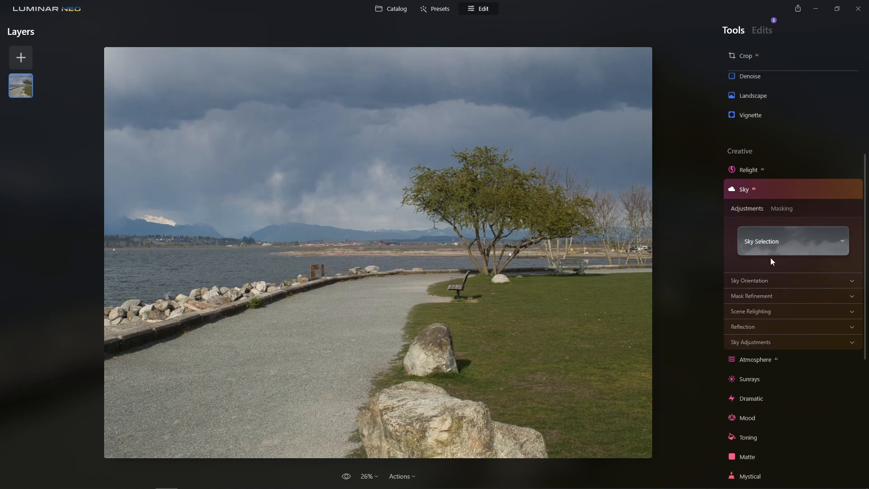
left_click(789, 241)
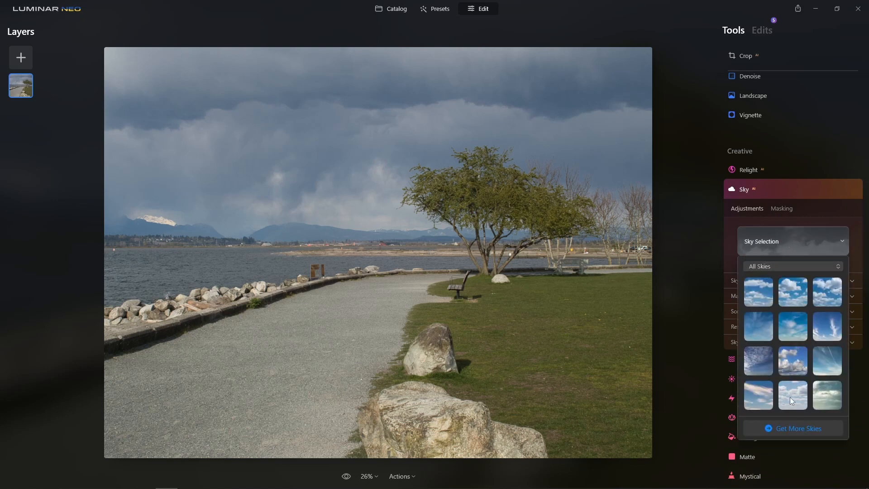
left_click(795, 327)
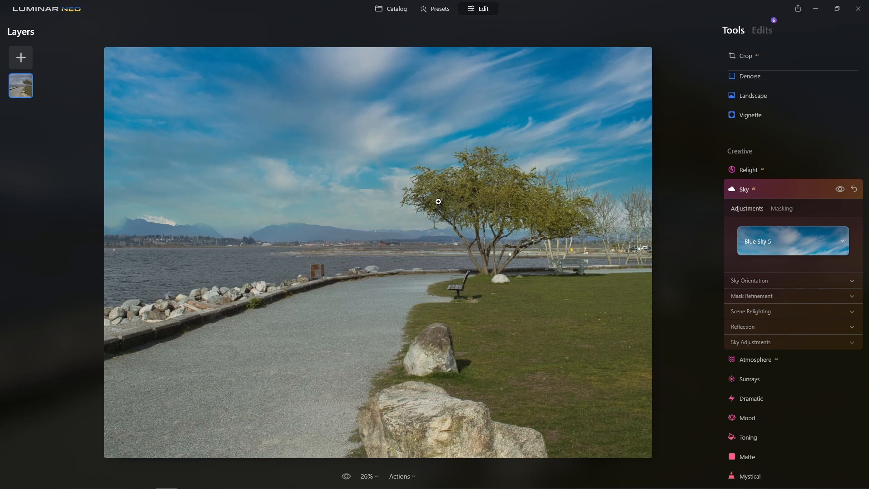
left_click(761, 297)
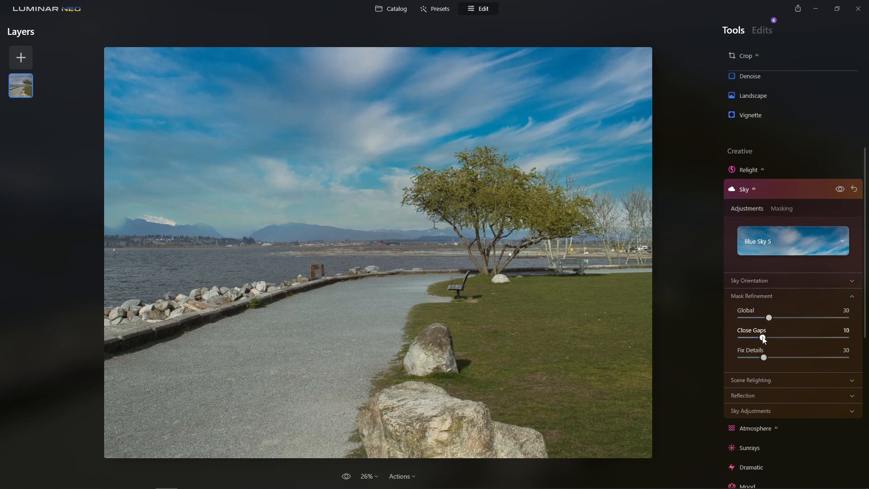
left_click_drag(764, 337, 809, 342)
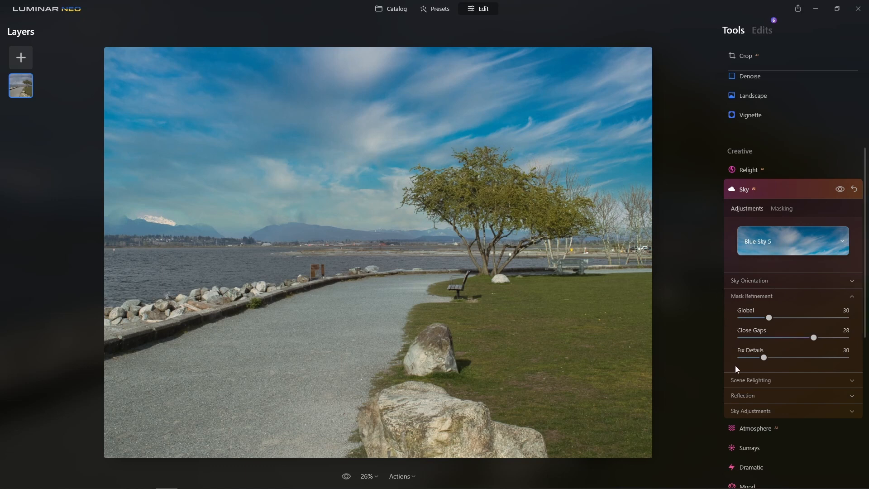
Set the Atmospheric Haze of the replaced sky to 84 in the Sky AI sky adjustments.
left_click(758, 410)
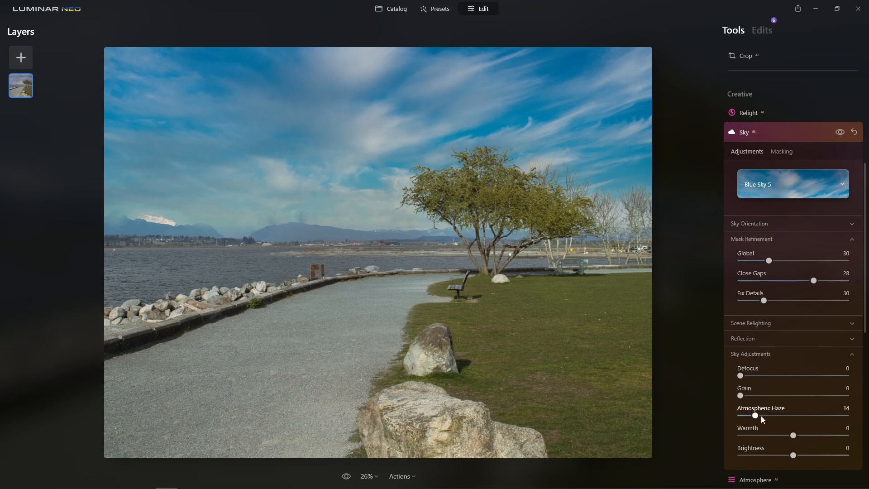
left_click_drag(815, 415, 833, 416)
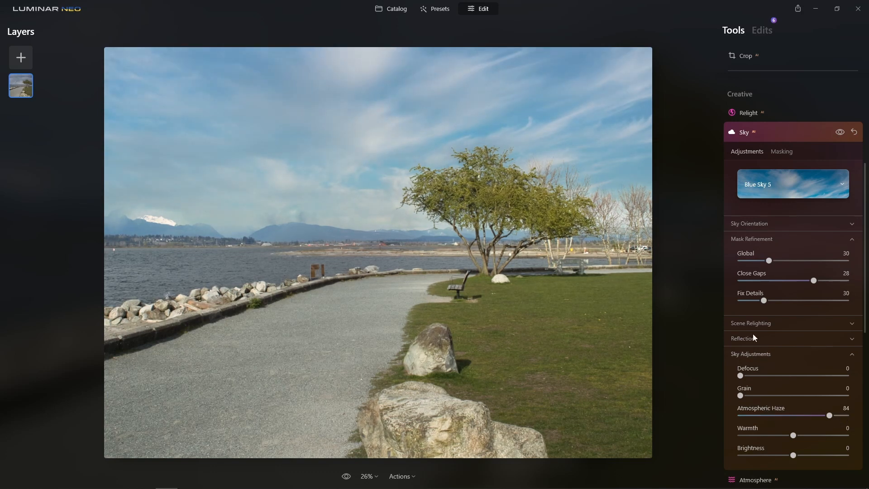
Compare the photo with and without the replaced sky, and reset the Sky AI tool.
left_click(840, 134)
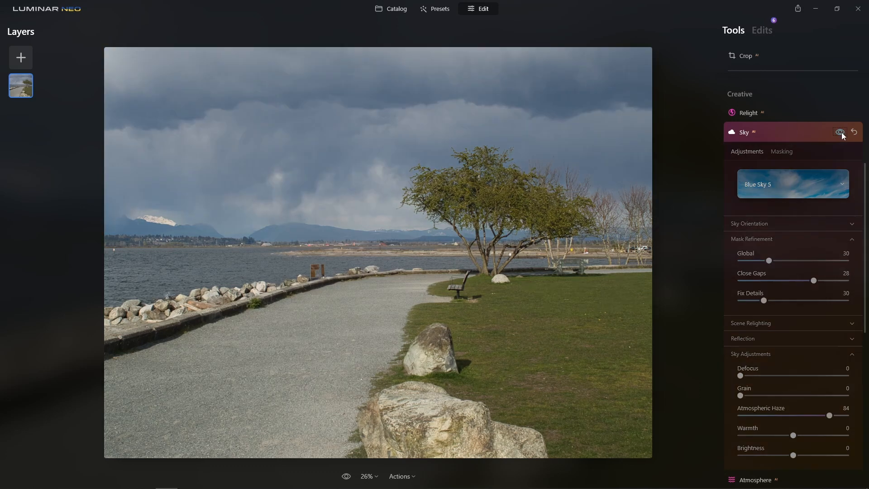
left_click(841, 133)
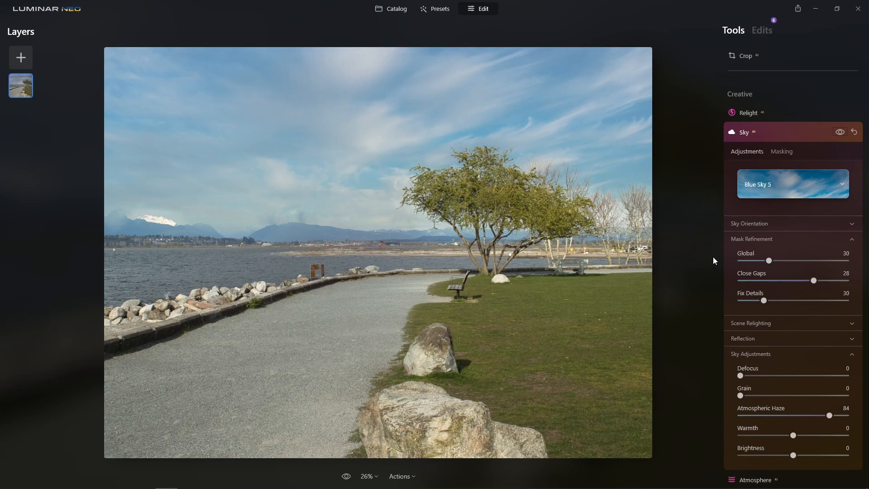
left_click(853, 132)
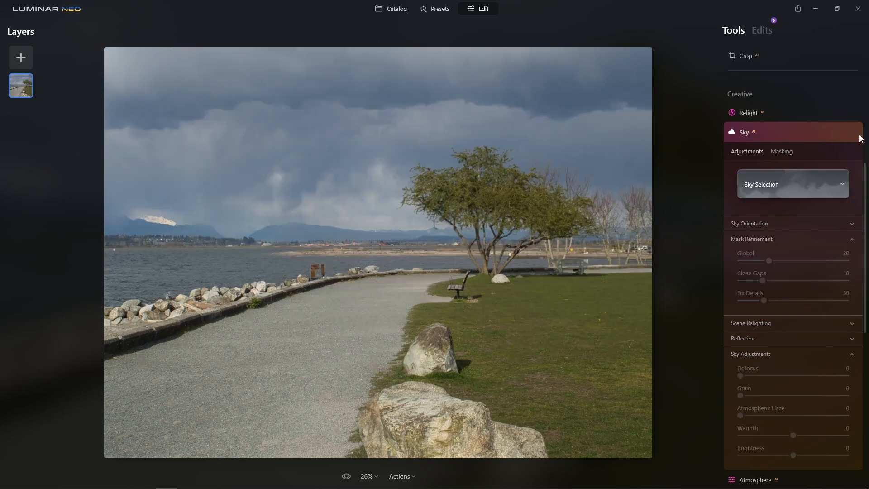
left_click(773, 132)
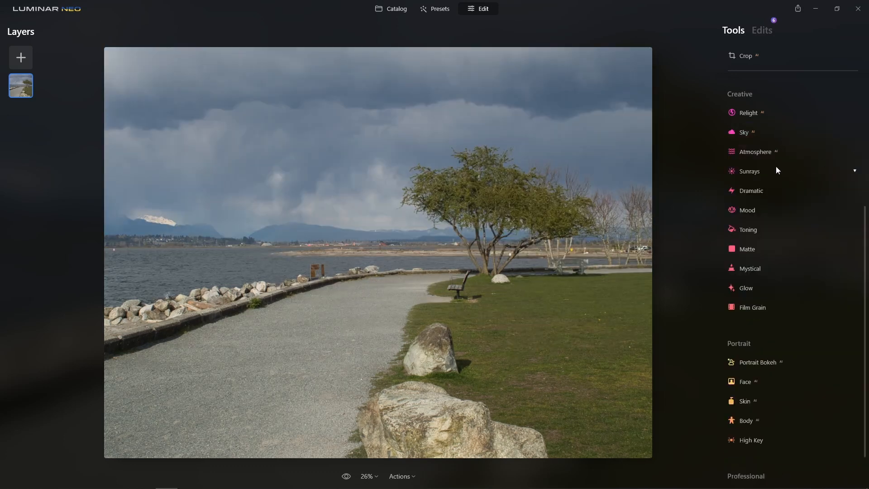
Try Atmosphere AI's Fog on the photo with an Amount of 44, and reset the tool.
left_click(755, 153)
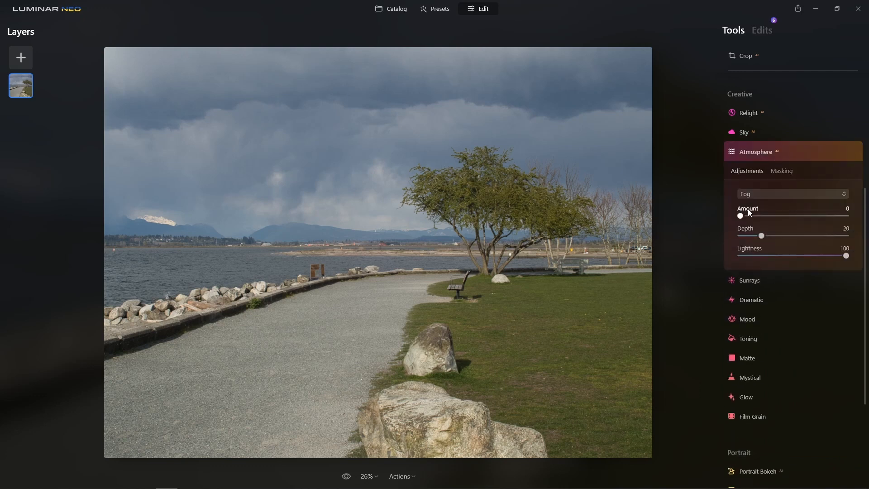
left_click_drag(741, 216, 797, 215)
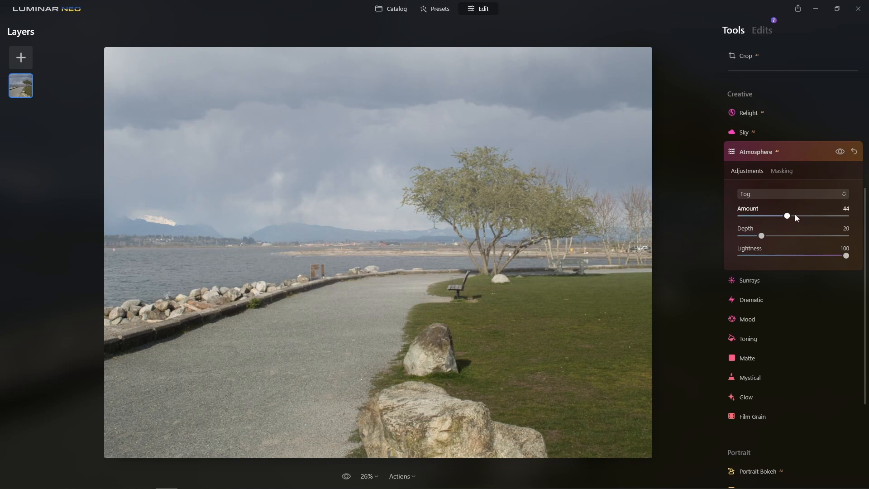
left_click(858, 153)
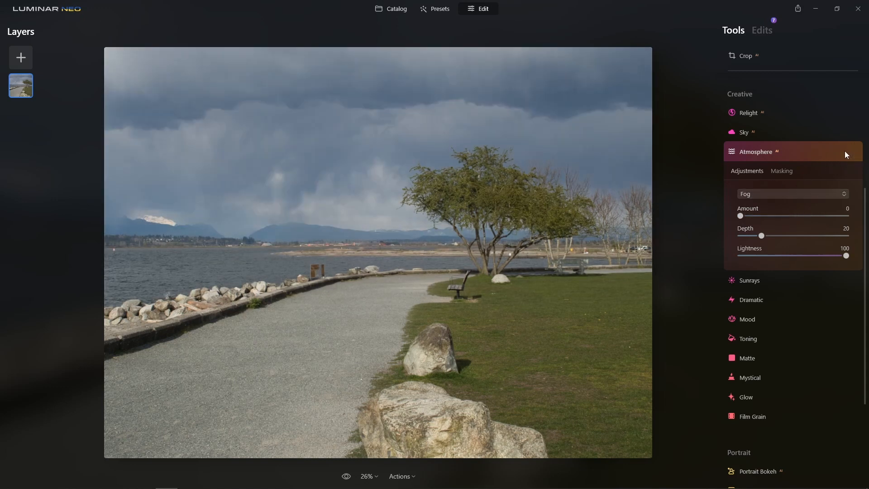
left_click(776, 151)
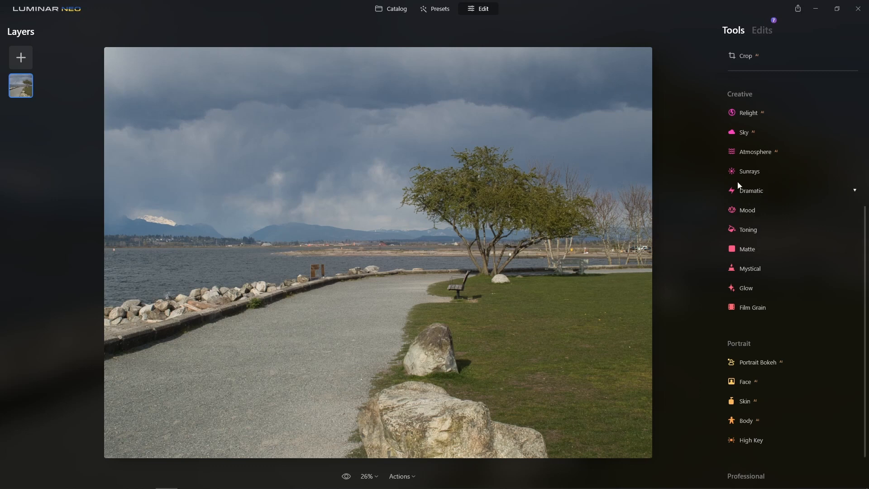
Try Sunrays with the sun center in the sky above the right-hand trees and an Amount of 41, and reset the tool.
left_click(750, 172)
left_click(786, 214)
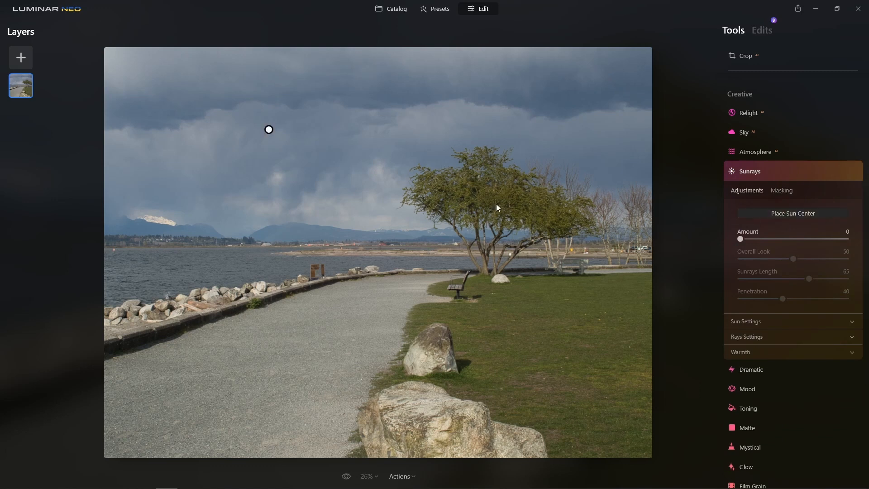
mouse_move(268, 130)
left_mouse_down()
mouse_move(530, 107)
mouse_move(624, 78)
mouse_move(637, 96)
mouse_move(631, 115)
left_mouse_up()
left_click_drag(745, 239, 786, 240)
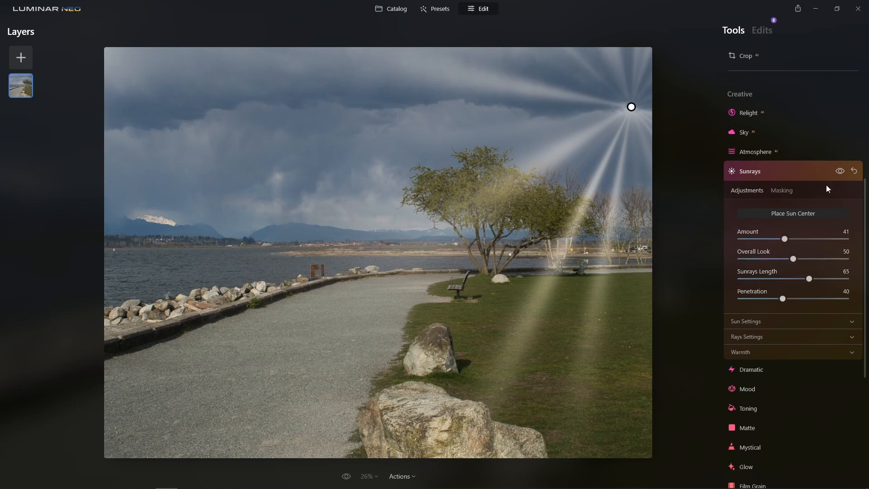
left_click(854, 171)
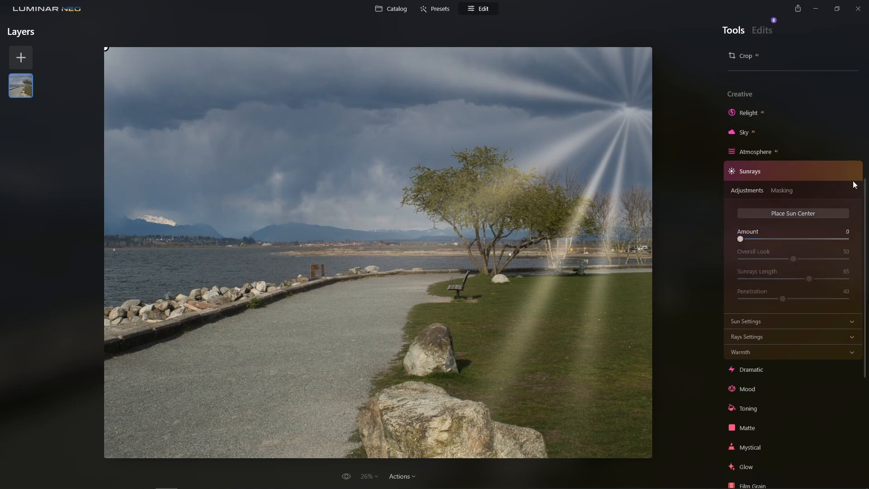
left_click(791, 177)
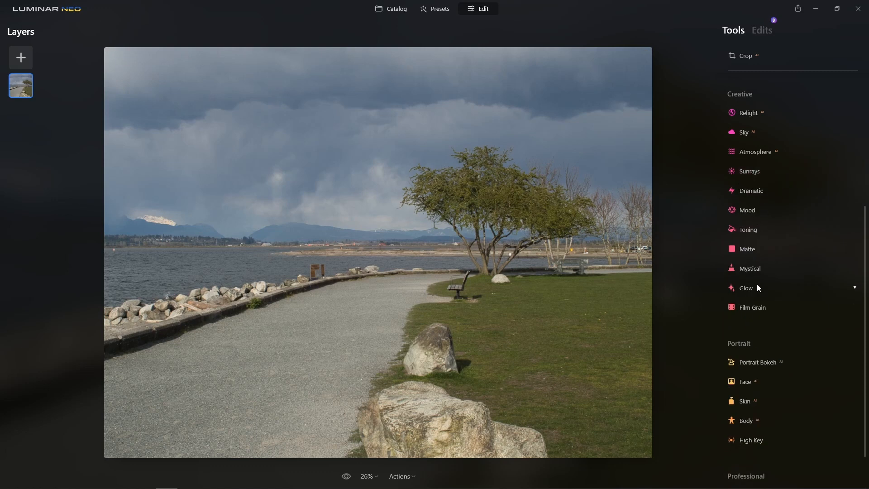
Browse the LUTs available in the Mood tool and apply the Anaheim LUT to the photo.
left_click(753, 211)
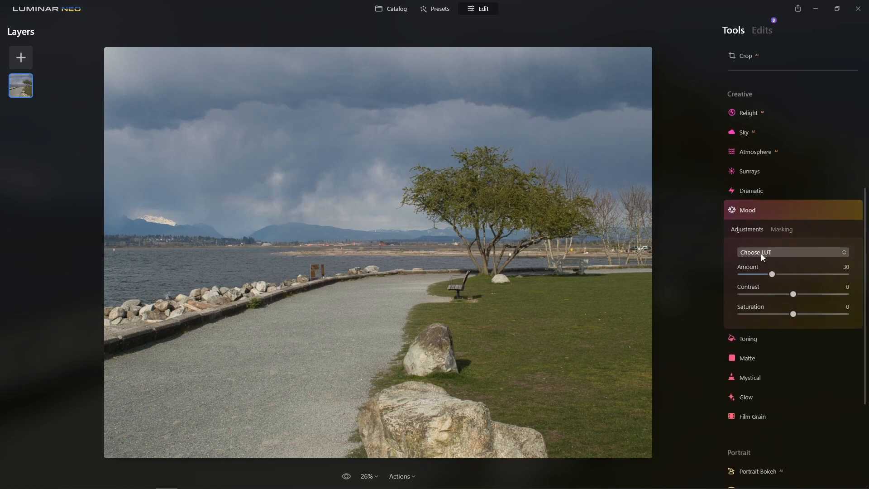
left_click(792, 252)
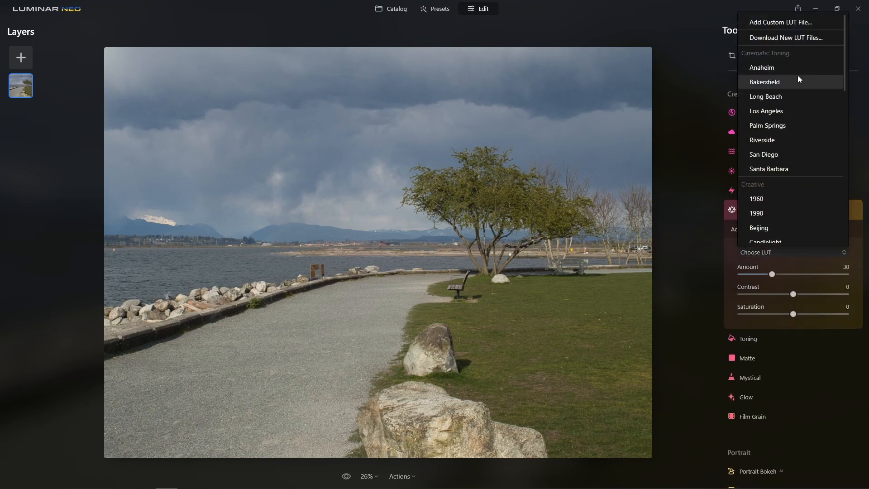
scroll(791, 80, "down", 5)
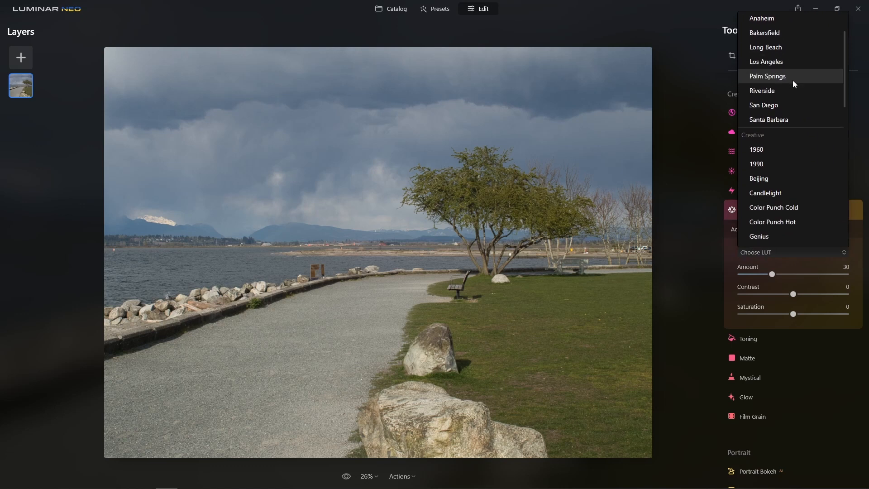
scroll(792, 80, "down", 5)
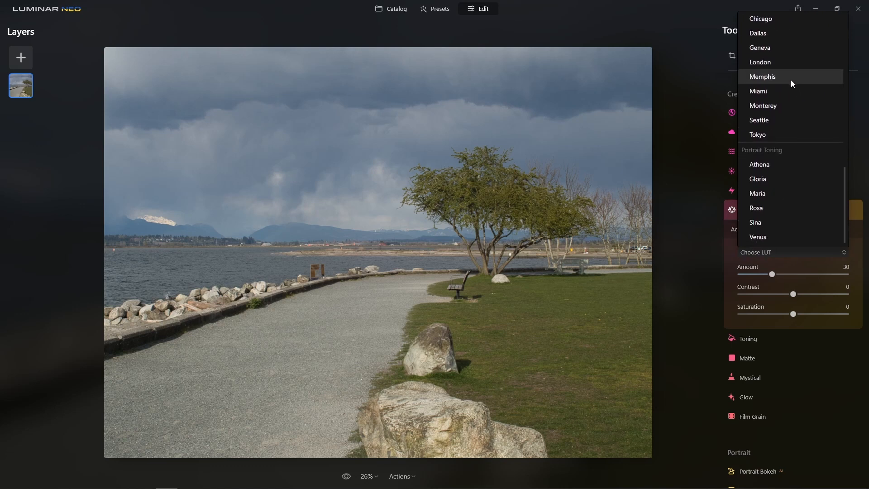
scroll(783, 155, "up", 10)
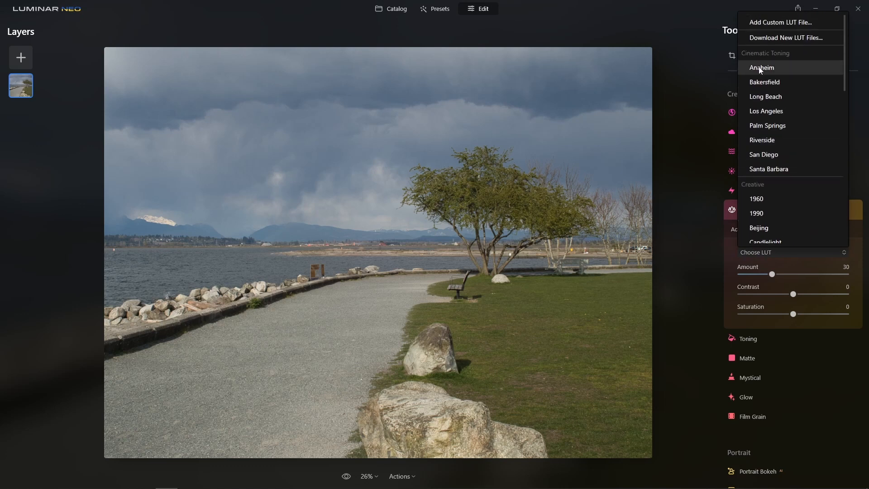
left_click(780, 67)
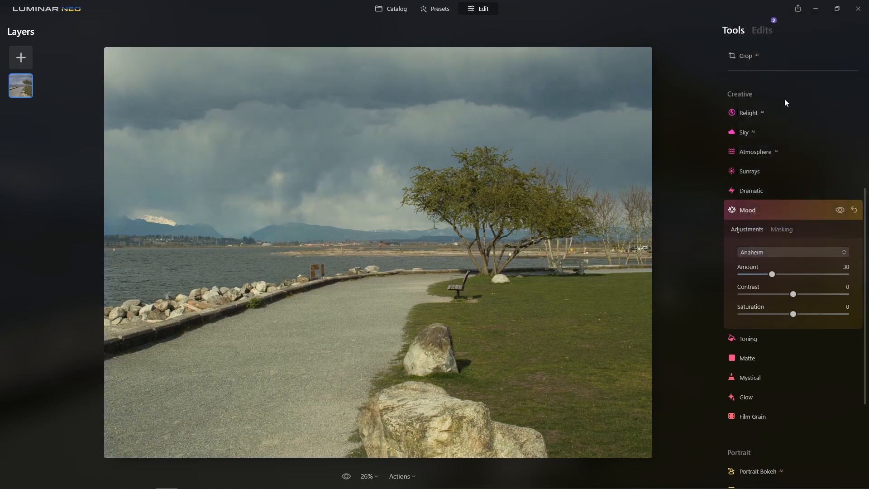
Try the Beijing LUT in the Mood tool, comparing the photo with and without it, and reset the tool.
left_click(767, 255)
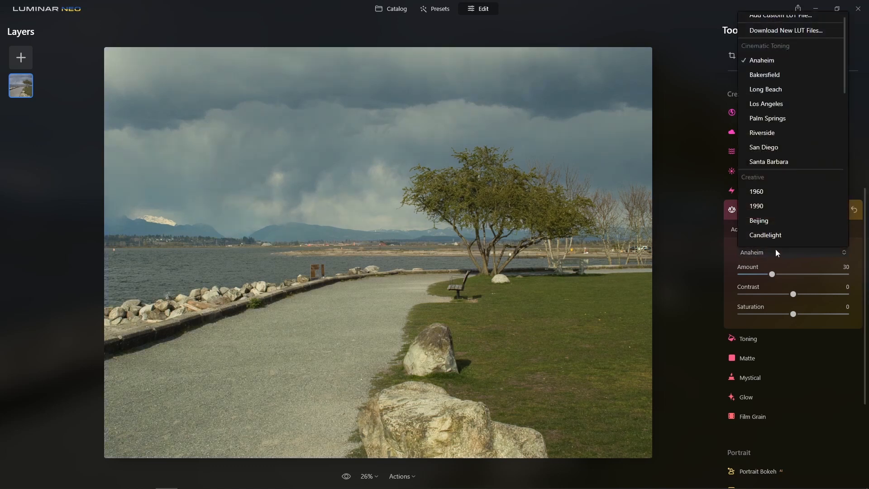
left_click(785, 221)
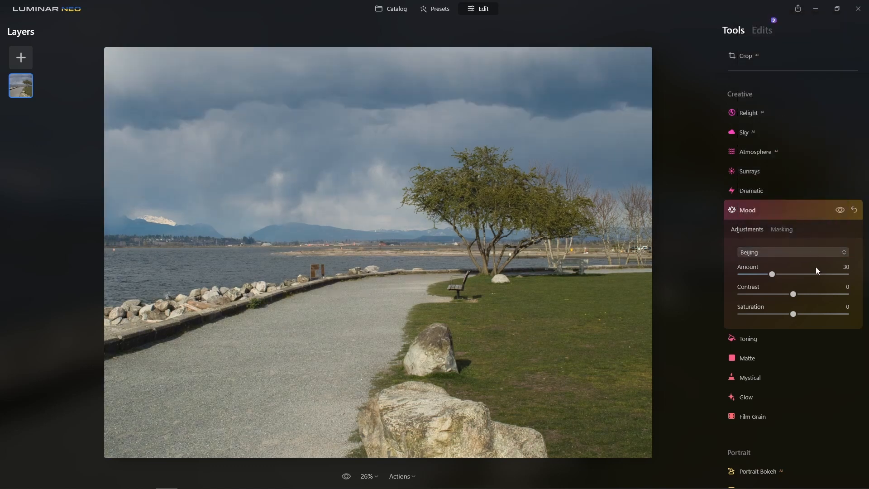
left_click(841, 210)
left_click(840, 210)
left_click(855, 212)
left_click(778, 215)
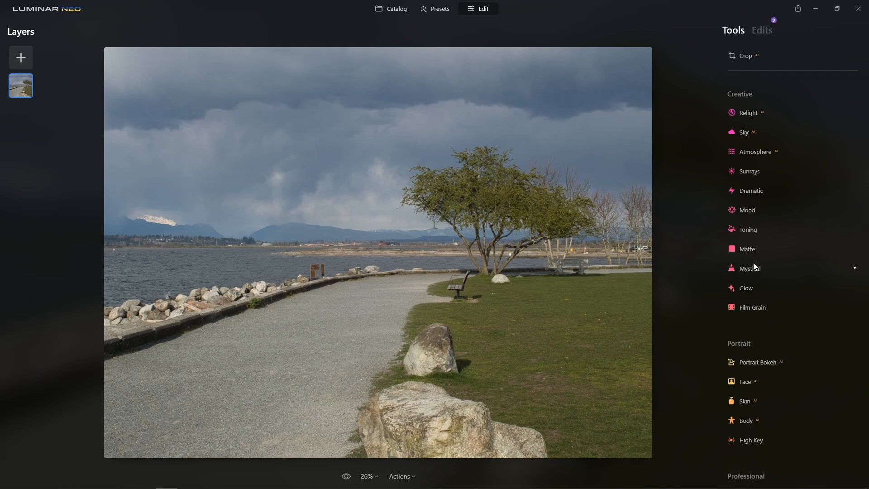
Adjust the photo's light with the Develop tool, setting Smart Contrast to -28, Highlights to -70 and Exposure to 0.38.
scroll(764, 315, "down", 2)
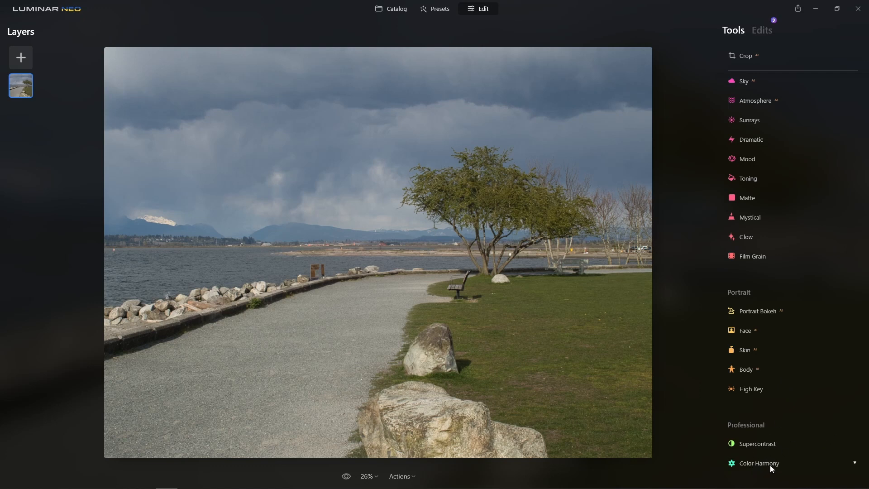
scroll(790, 279, "up", 6)
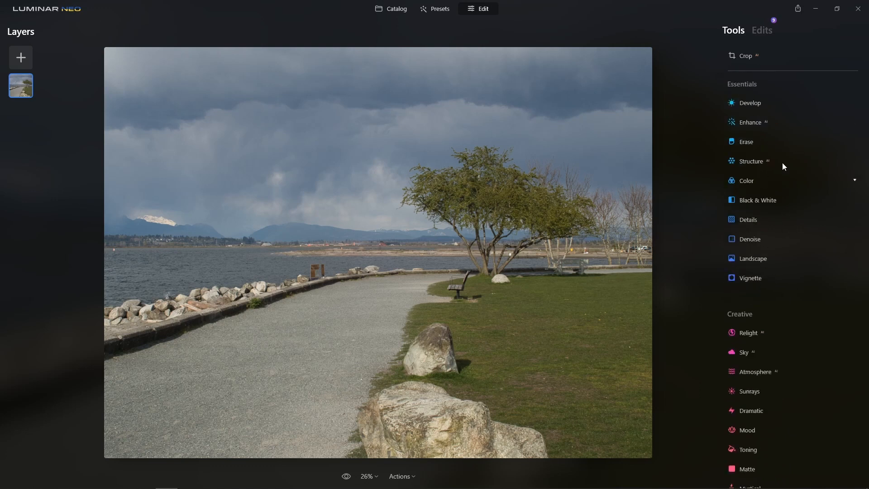
left_click(760, 104)
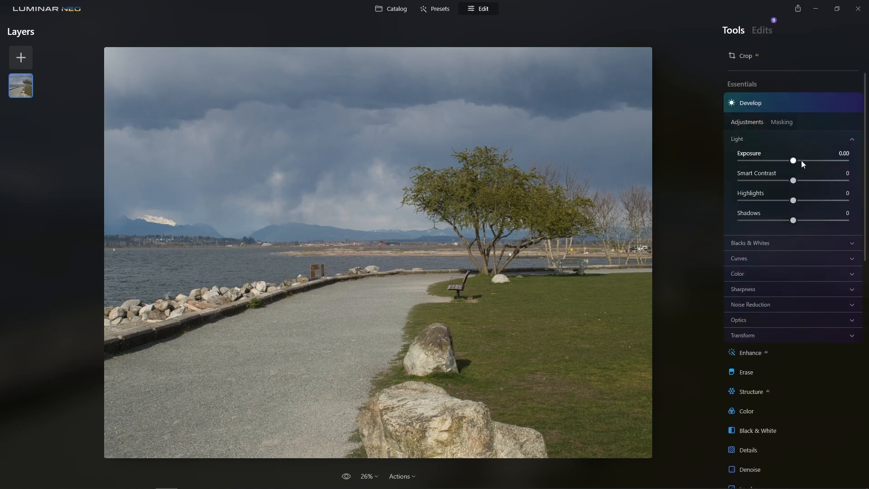
left_click_drag(793, 180, 758, 199)
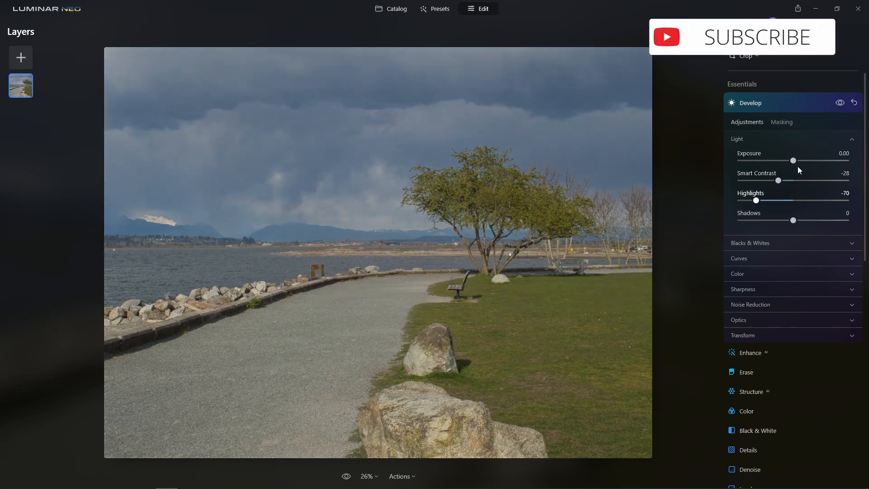
left_click_drag(794, 165, 798, 165)
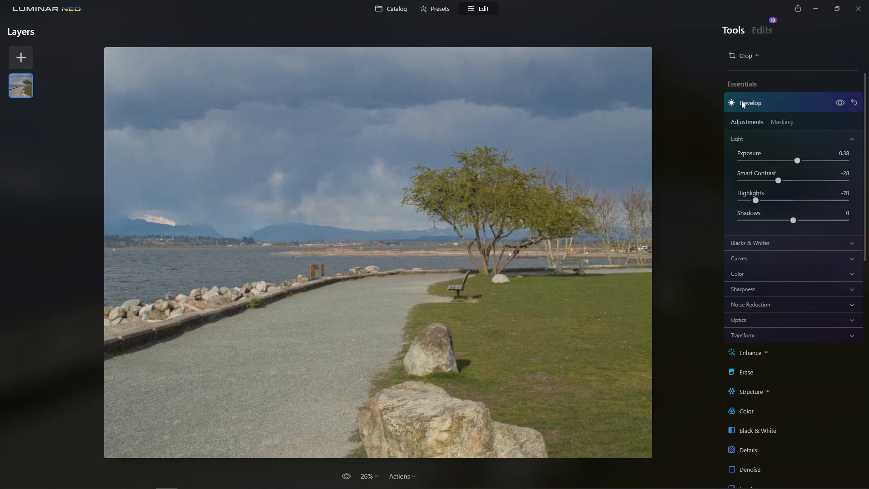
left_click(794, 102)
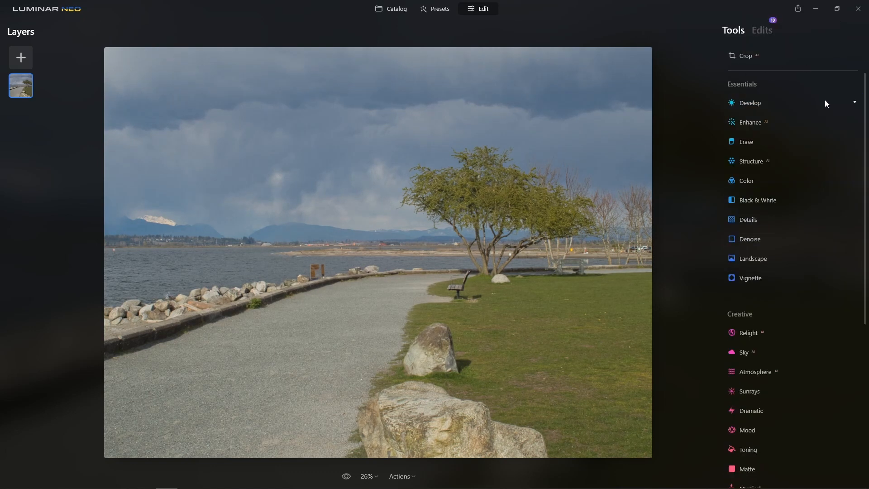
Check the Develop tool's fresh sliders, and inspect the saved Develop adjustment in the list of applied edits.
left_click(765, 102)
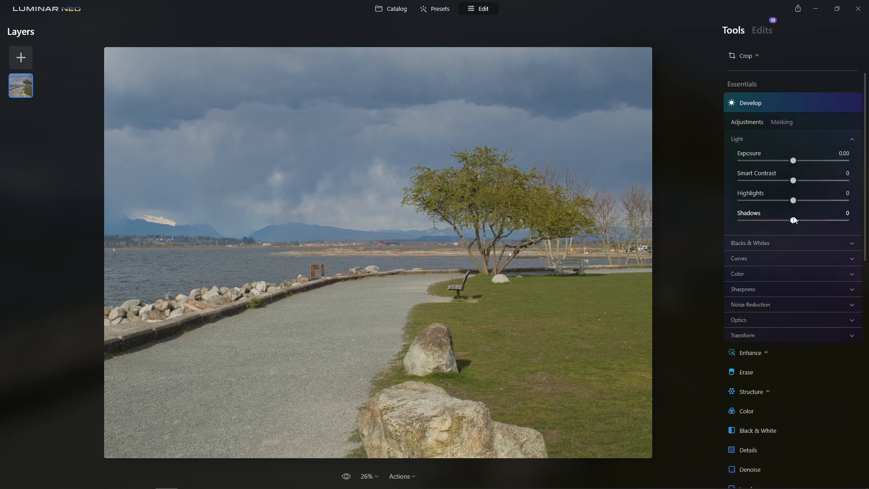
left_click(785, 104)
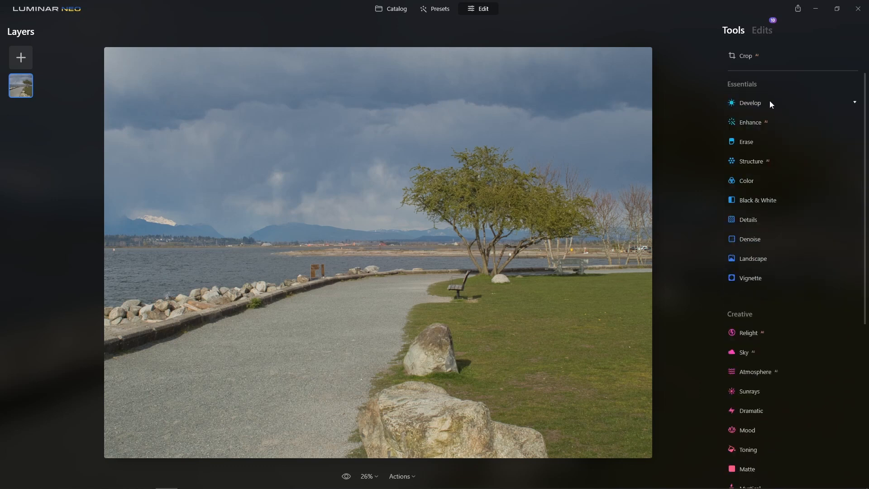
left_click(765, 32)
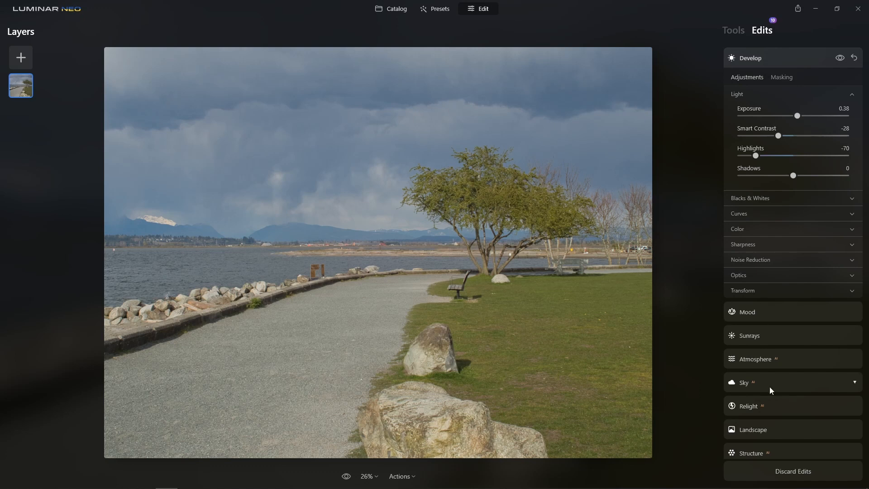
left_click(785, 58)
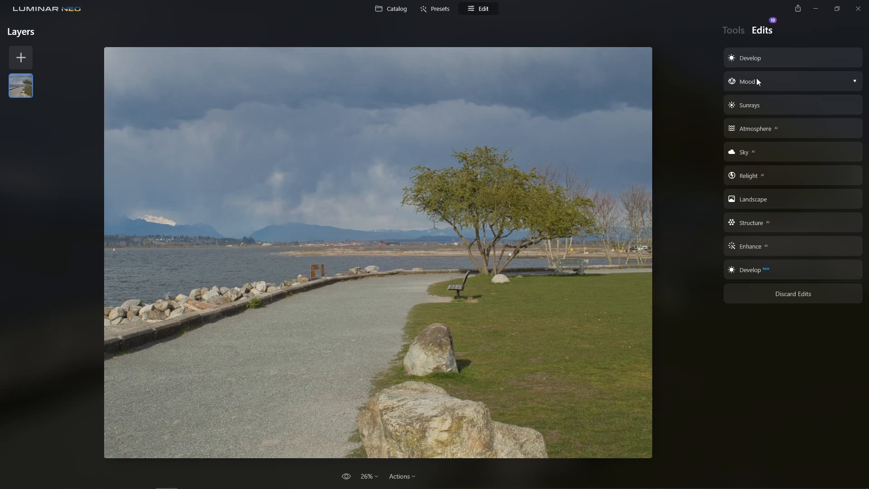
left_click(778, 56)
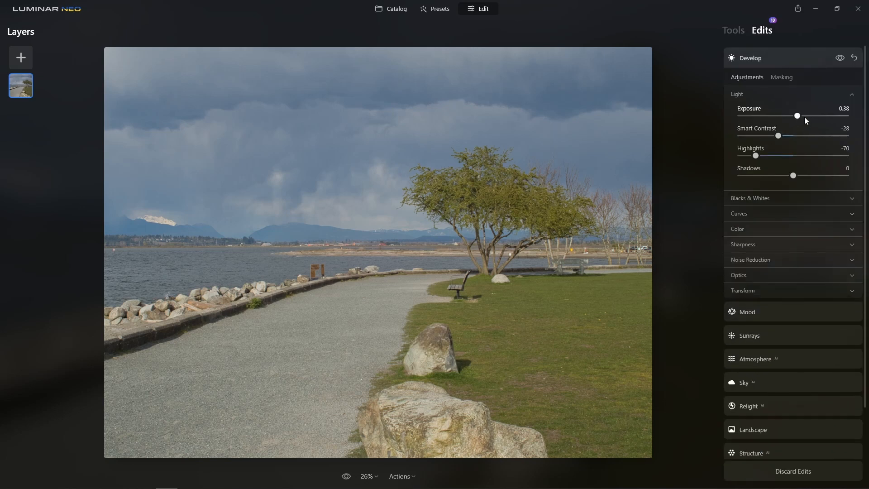
left_click(785, 57)
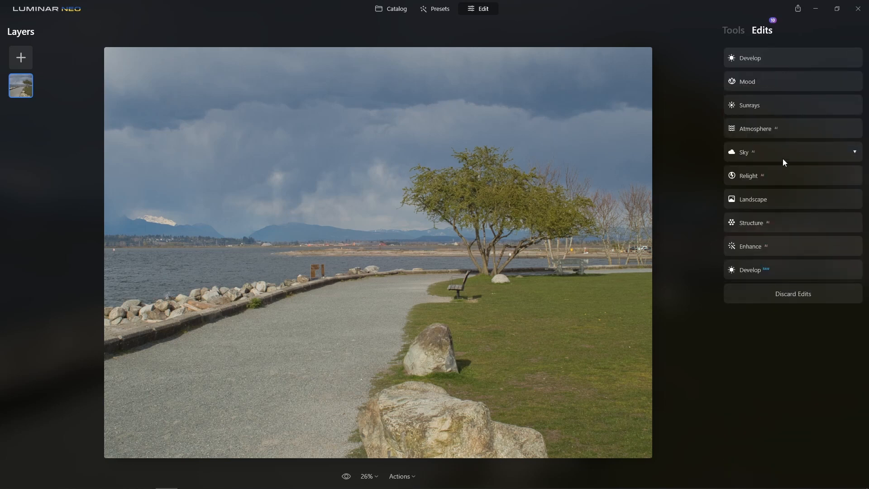
Delete the Relight, Landscape, Structure and Enhance adjustments from the photo's applied edits.
left_click(781, 269)
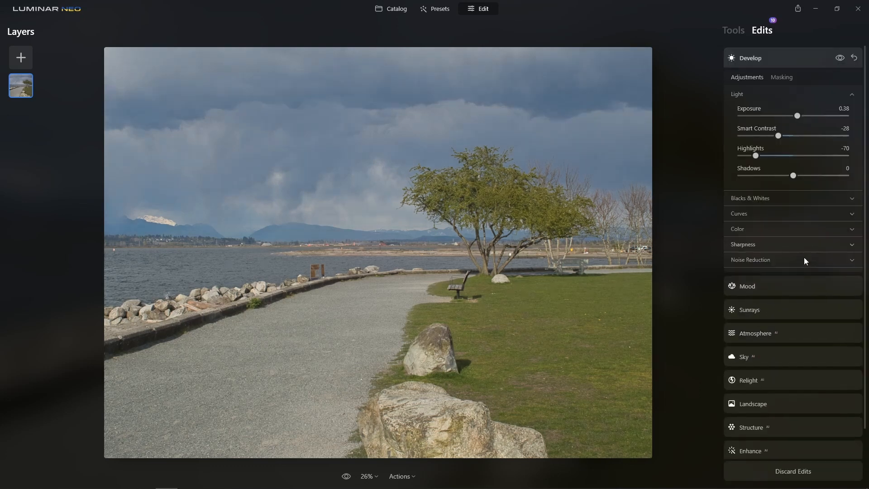
left_click(786, 60)
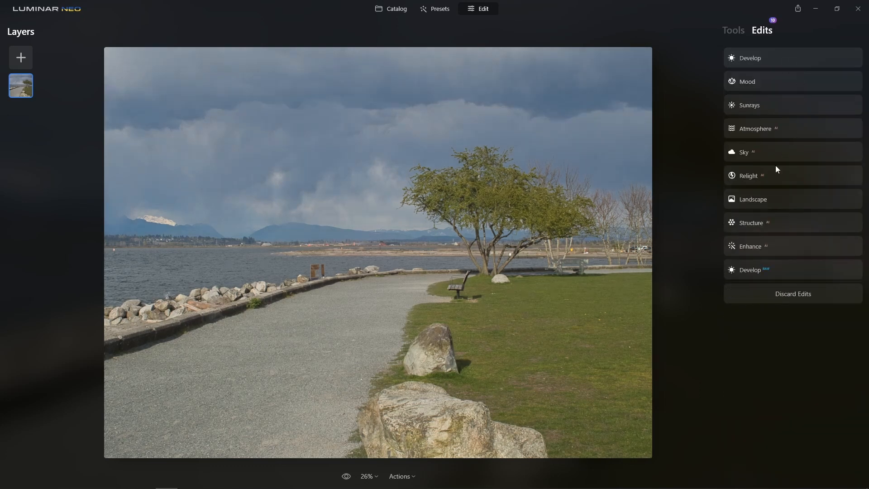
left_click(791, 177)
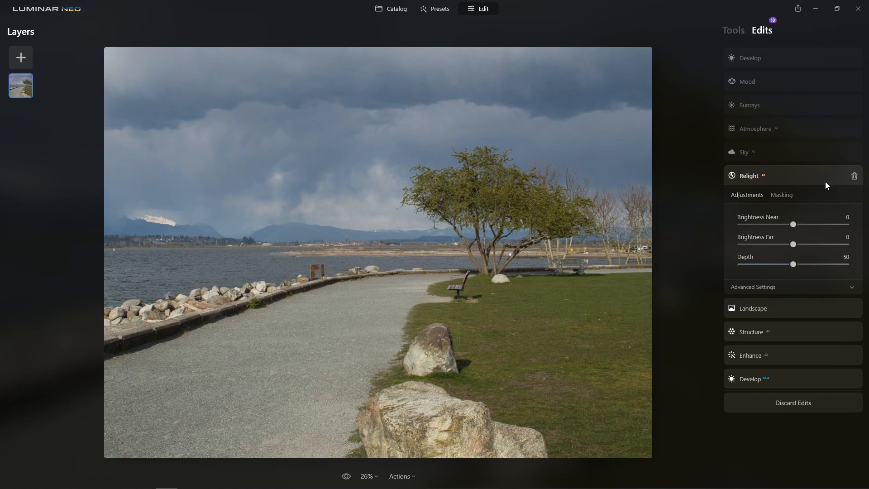
left_click(853, 179)
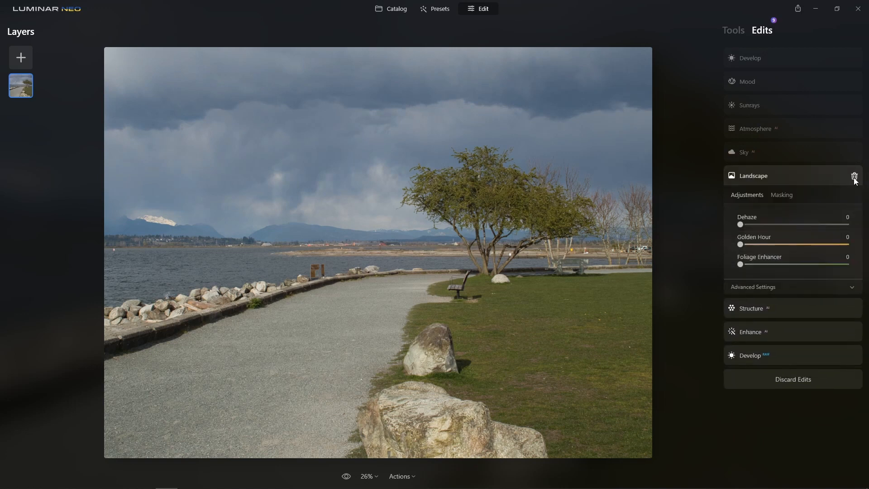
left_click(855, 179)
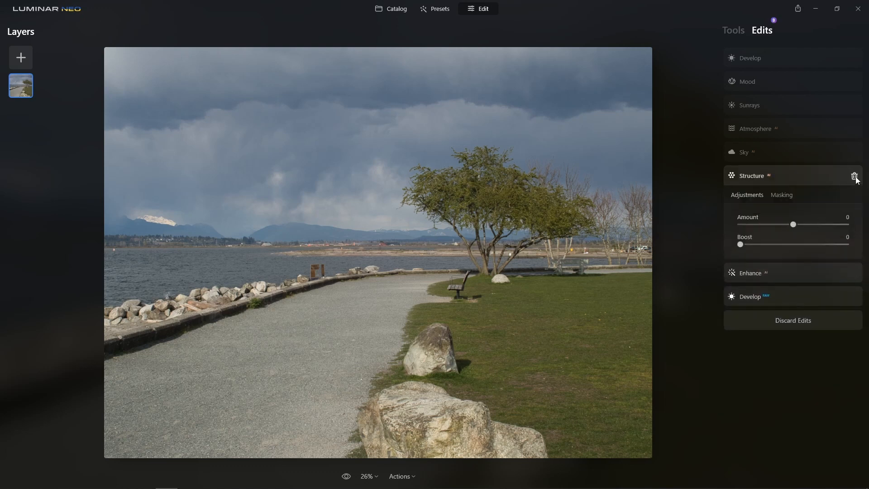
left_click(854, 177)
left_click(854, 177)
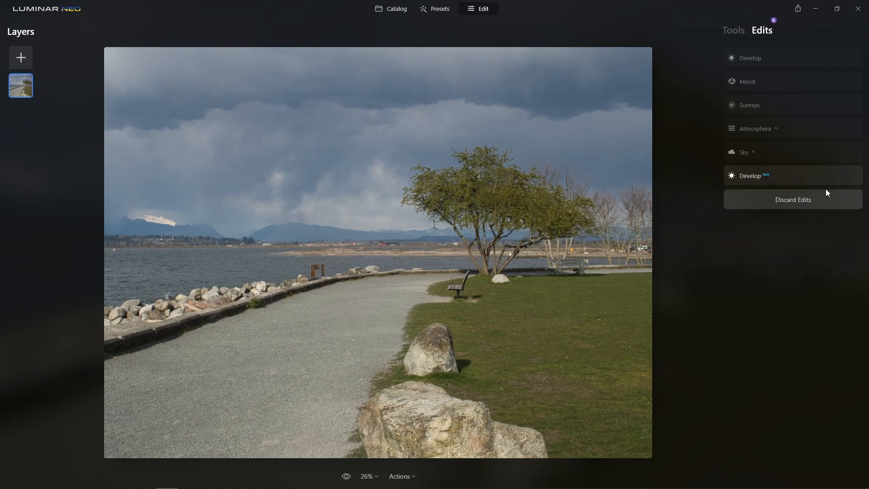
Check the saved Develop adjustment, and add another Develop adjustment with Shadows set to 64.
left_click(791, 58)
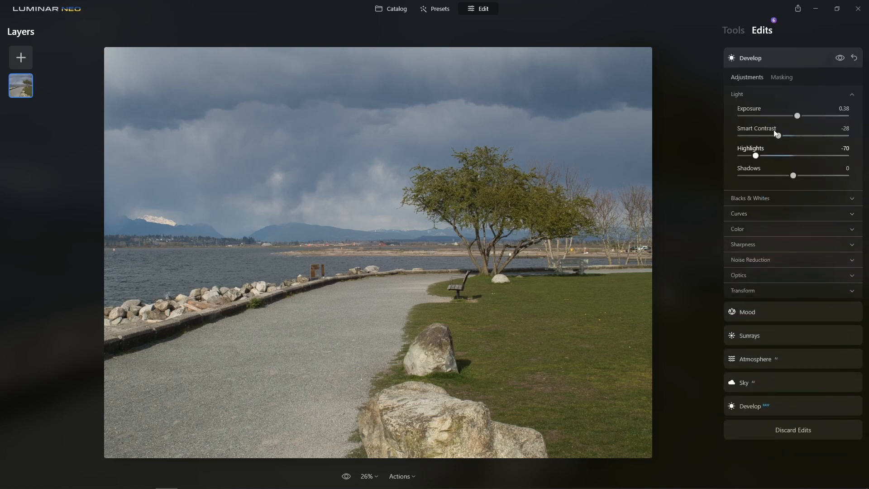
left_click(793, 58)
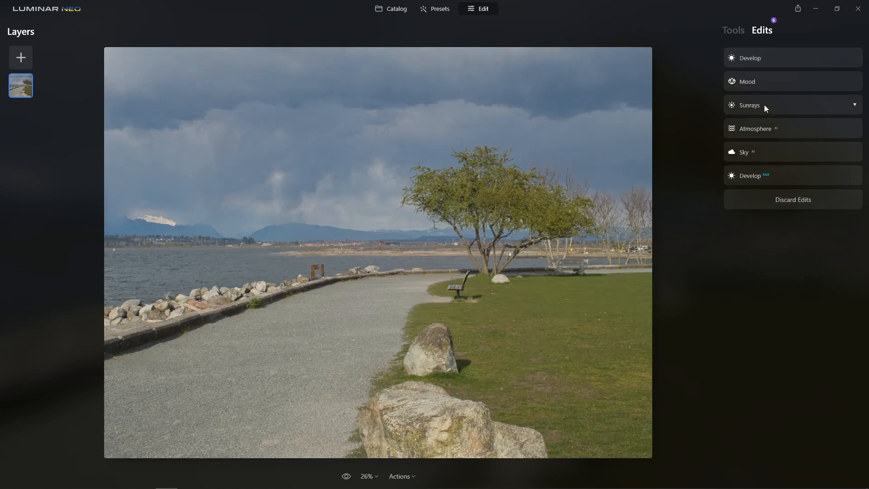
left_click(733, 30)
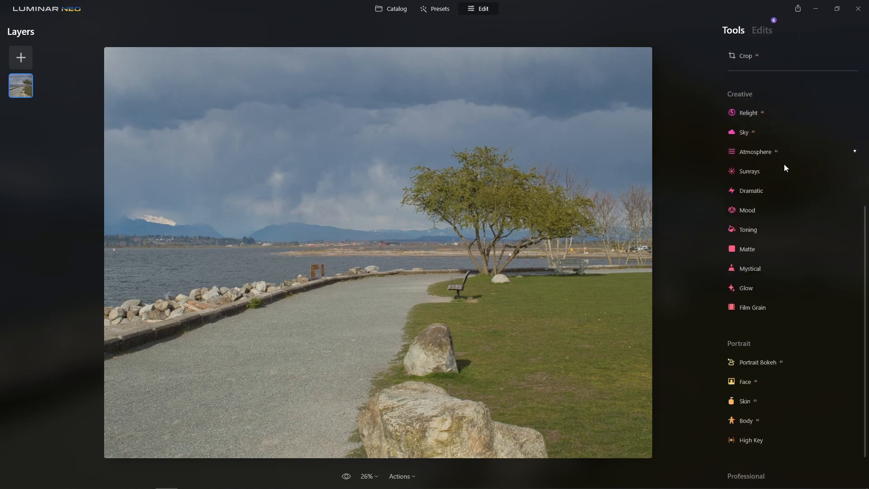
scroll(780, 192, "up", 5)
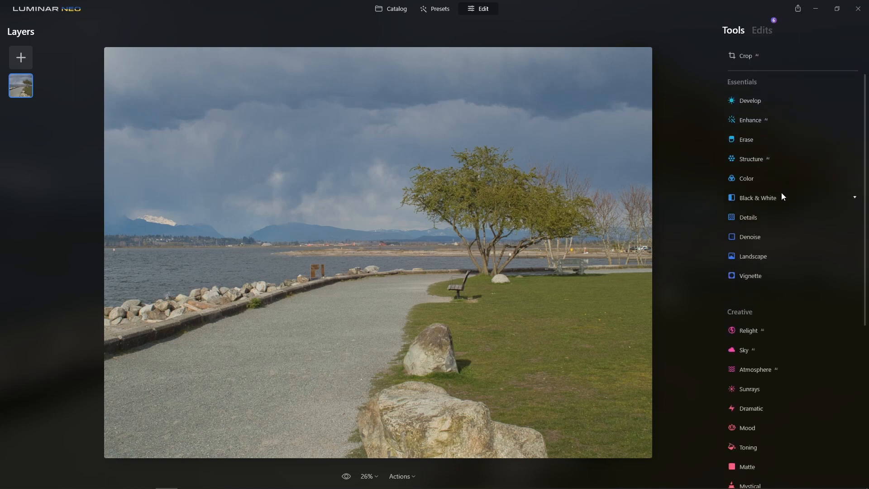
left_click(751, 103)
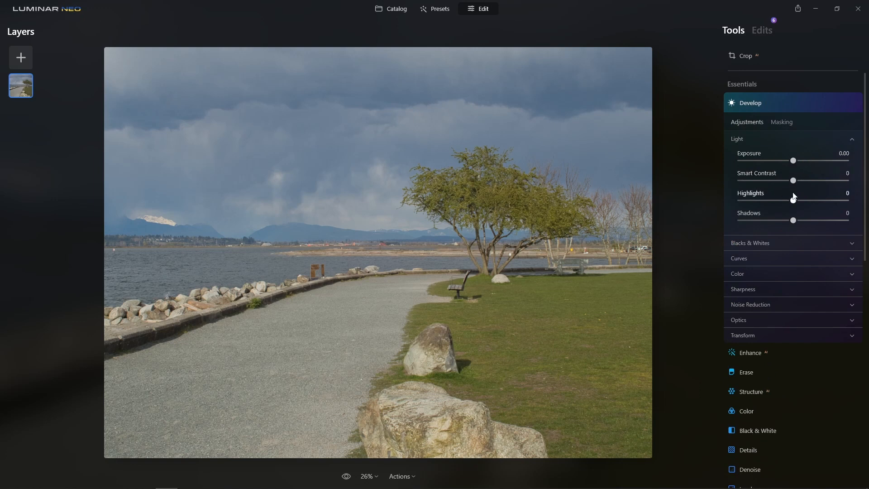
left_click_drag(797, 219, 827, 222)
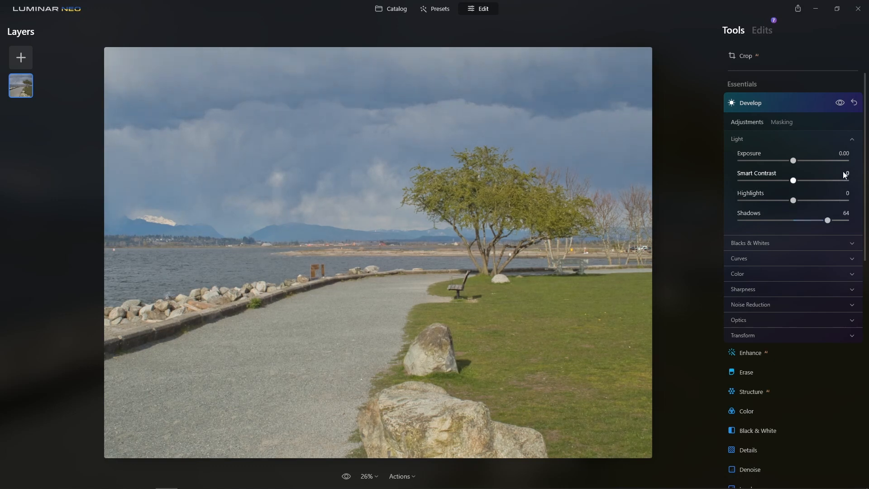
left_click(788, 101)
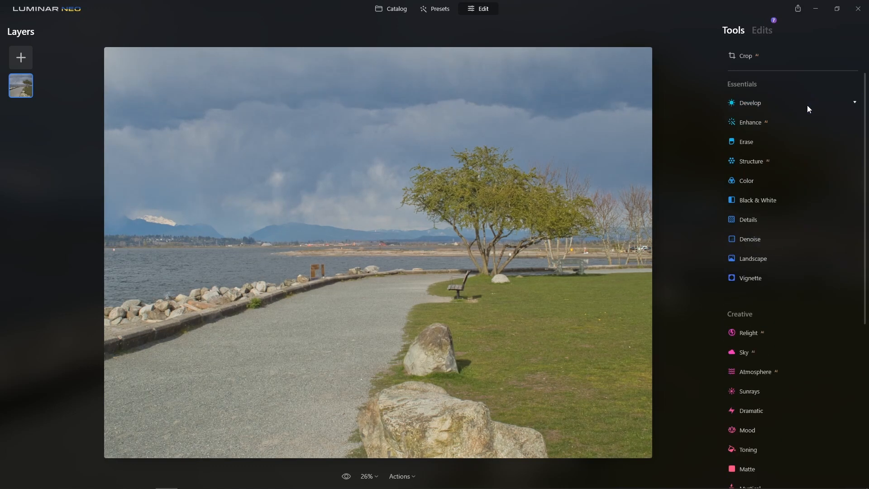
Inspect the newly added Develop adjustment in the list of applied edits, and return to the Essentials tools.
left_click(765, 30)
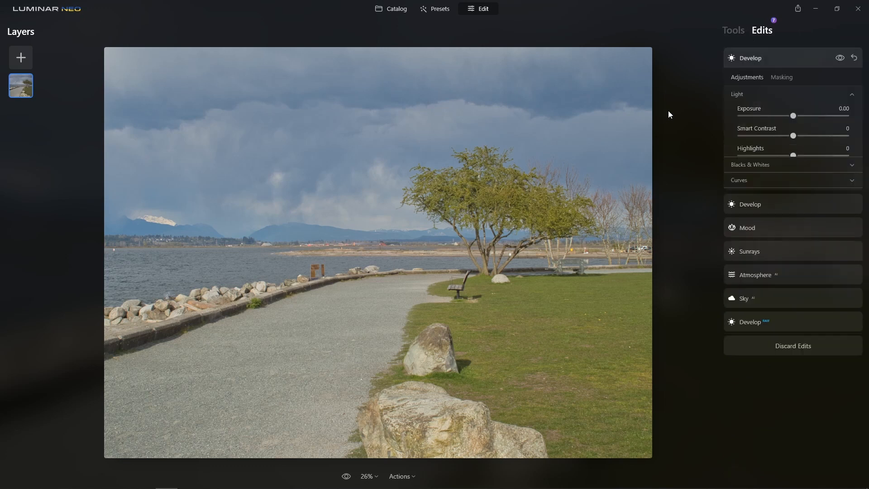
left_click(777, 60)
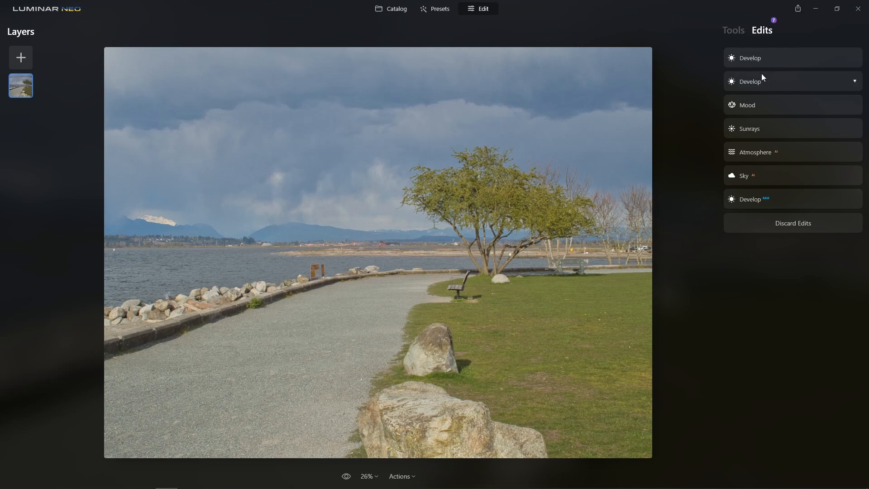
left_click(734, 30)
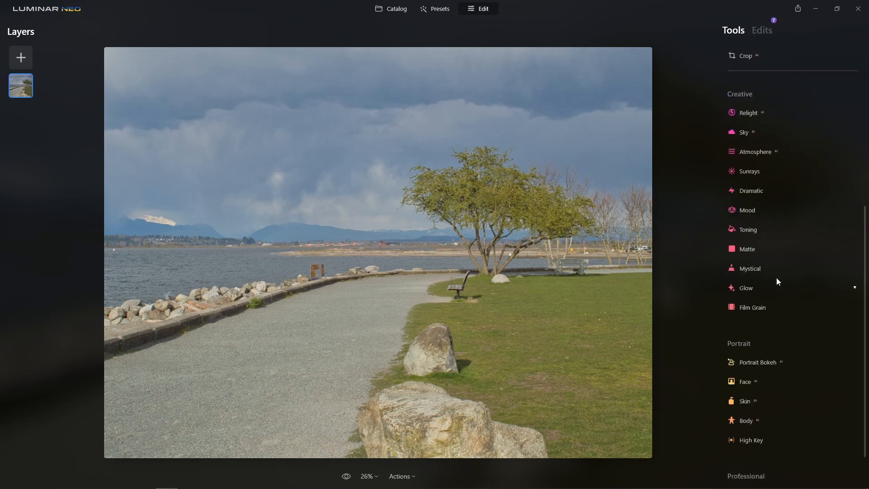
scroll(775, 277, "up", 5)
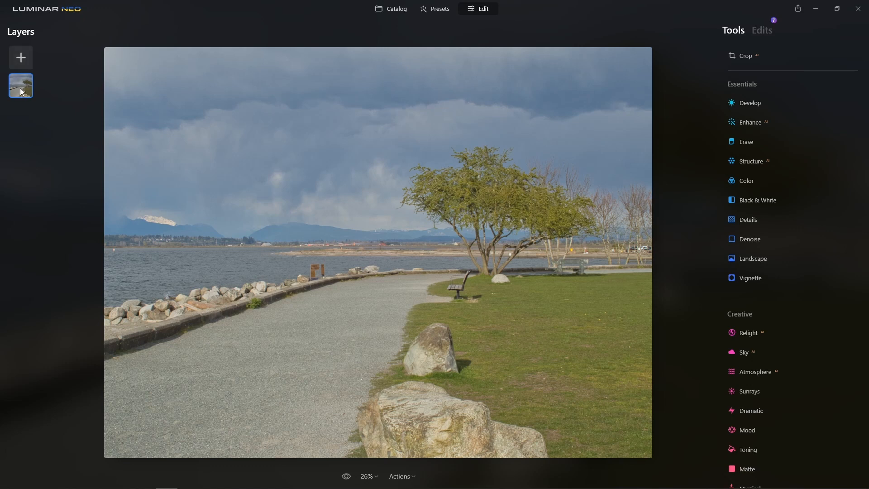
Add the crumpled grey texture from My Images as a layer at 19 opacity, flipped horizontally and vertically.
left_click(26, 58)
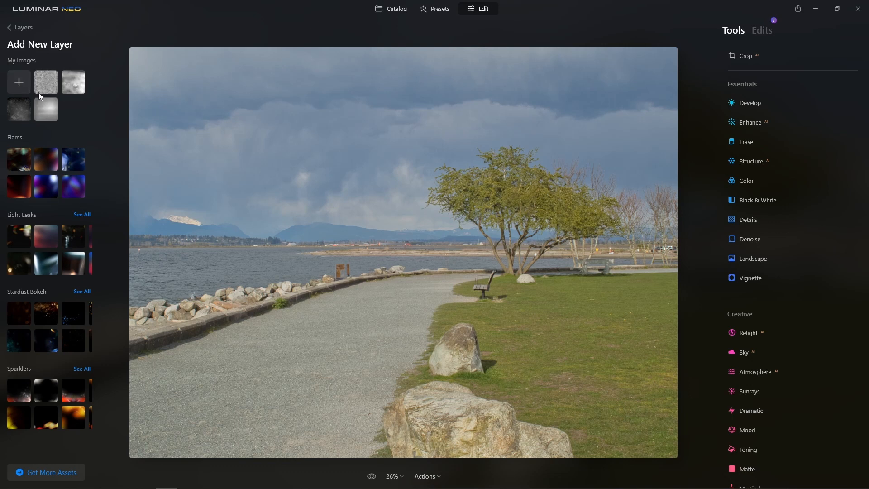
left_click(47, 82)
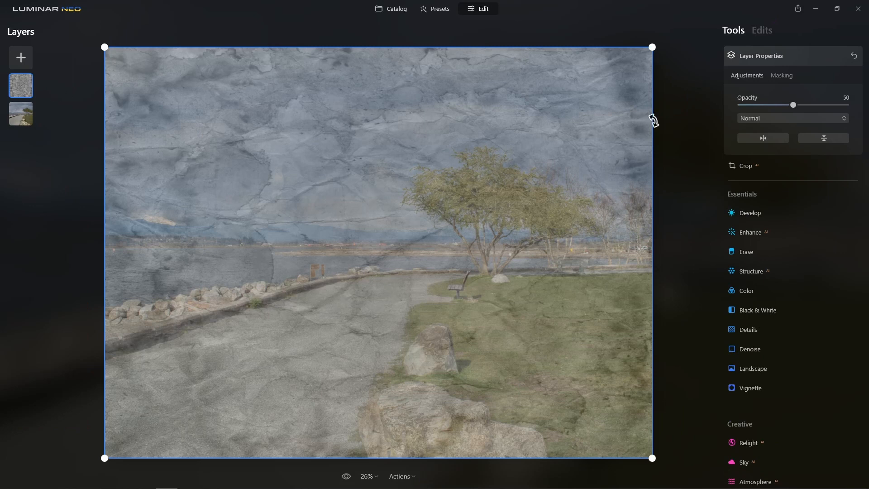
left_click_drag(793, 105, 760, 105)
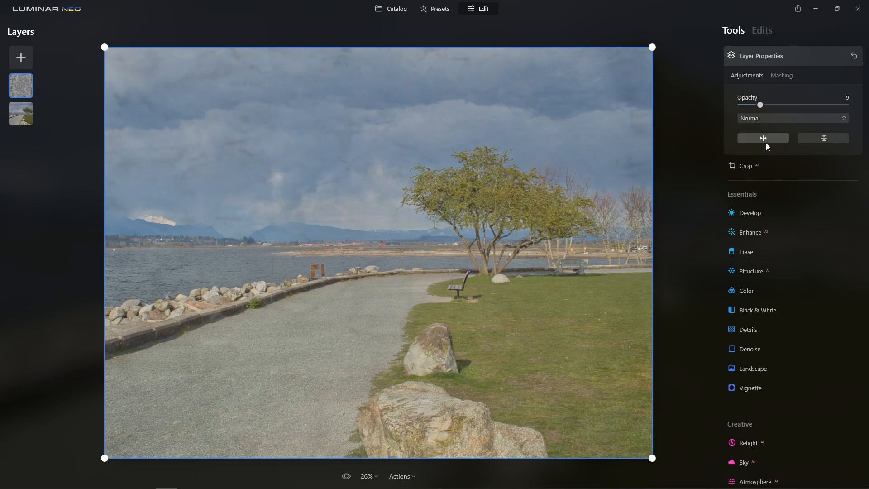
left_click(769, 139)
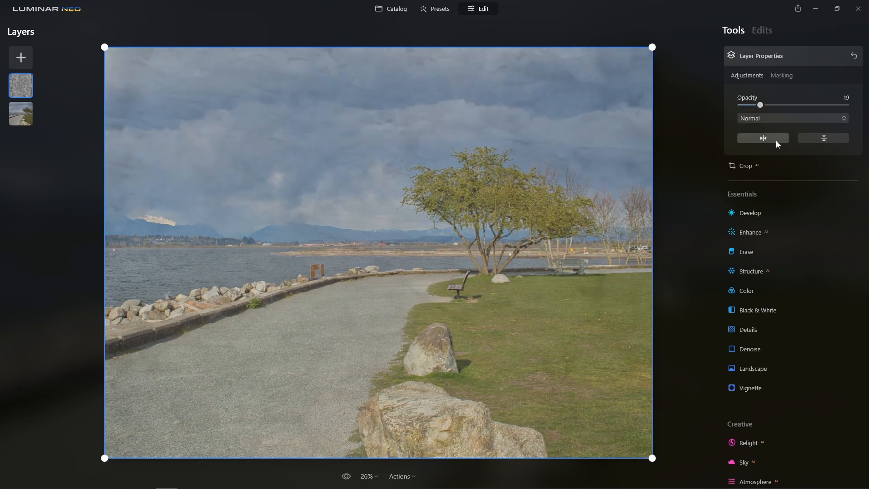
left_click(826, 138)
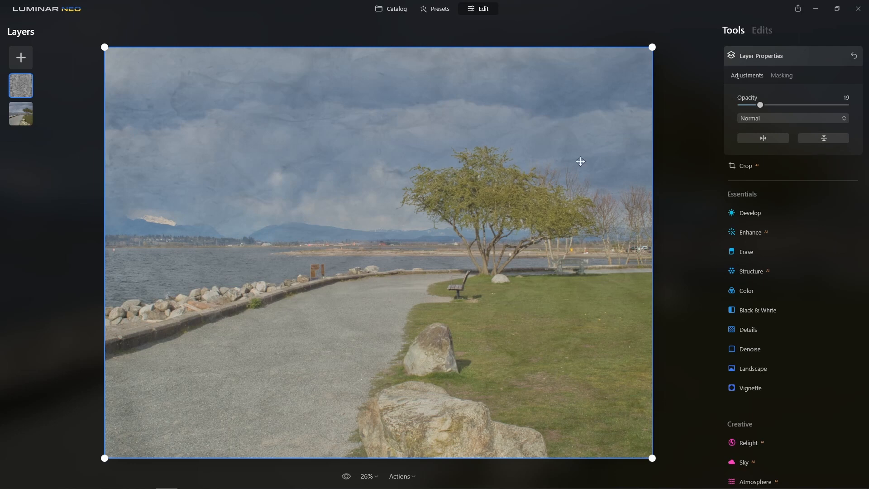
Try enlarging and shifting the texture layer past the photo's edges, and remove that layer.
left_click_drag(654, 49, 645, 74)
left_click_drag(458, 200, 438, 208)
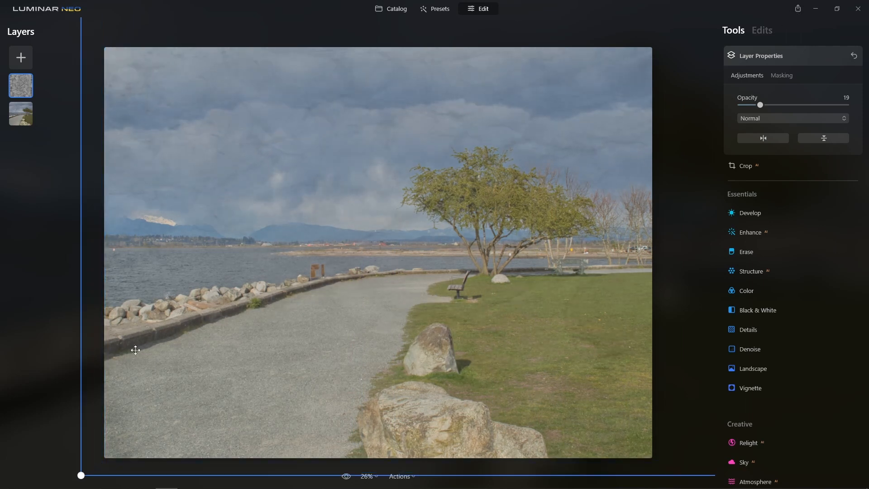
right_click(22, 85)
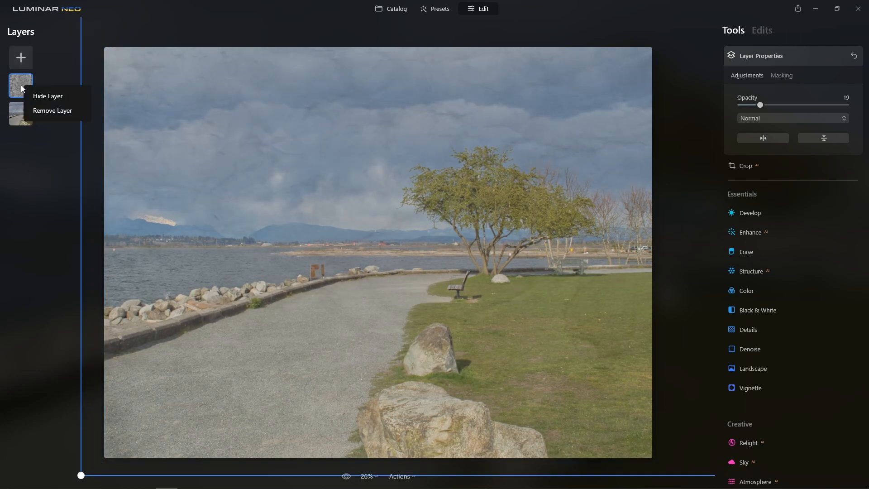
left_click(51, 112)
Try a dark red light overlay as an enlarged layer at 18 opacity, and remove that layer.
left_click(21, 57)
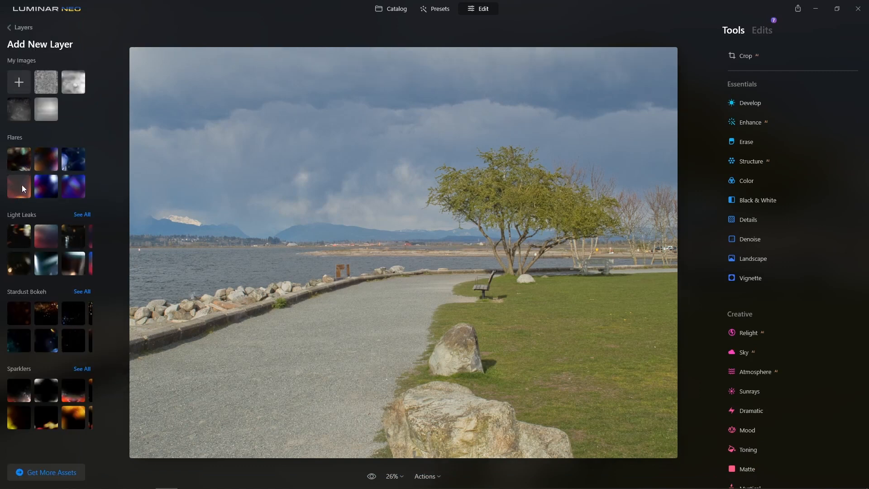
left_click(37, 229)
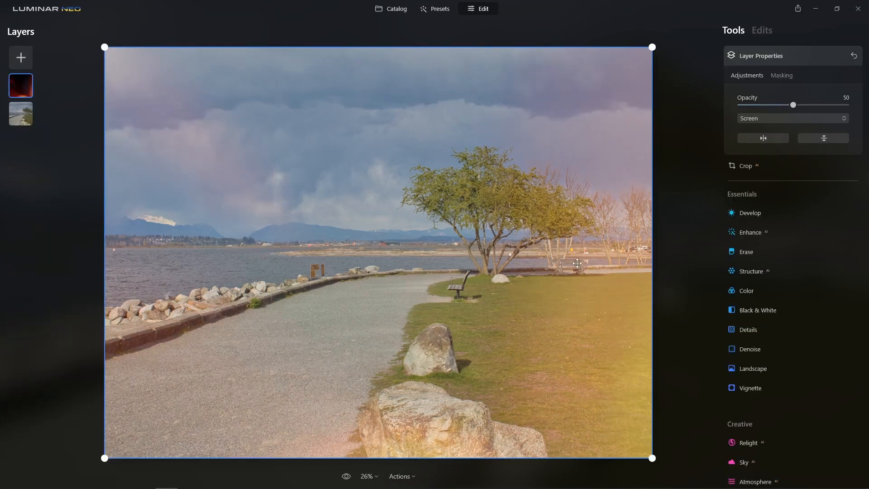
left_click_drag(652, 47, 698, 25)
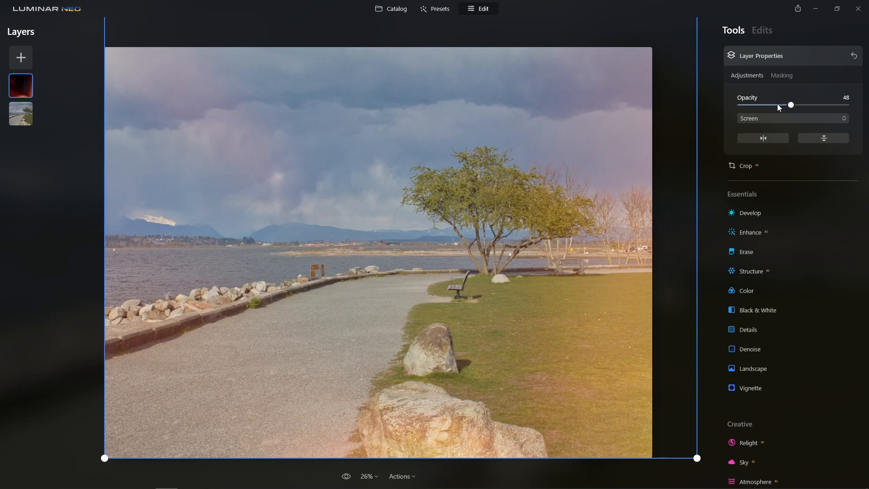
left_click_drag(793, 104, 760, 105)
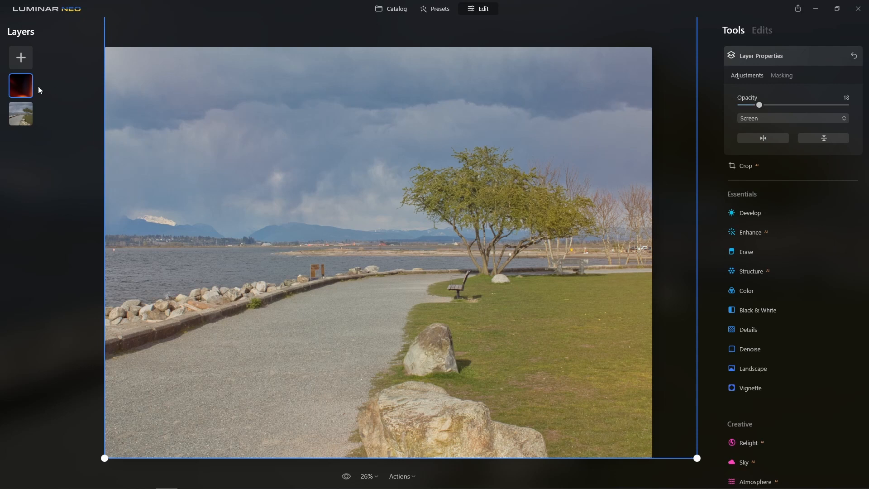
right_click(18, 85)
left_click(51, 112)
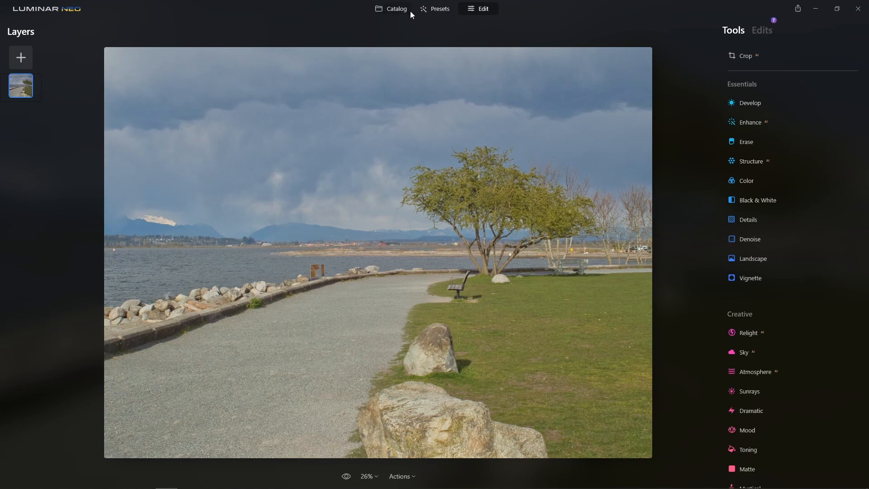
Browse the preset collections and apply the Dynamic Result preset from the Overcast collection to the photo.
left_click(411, 477)
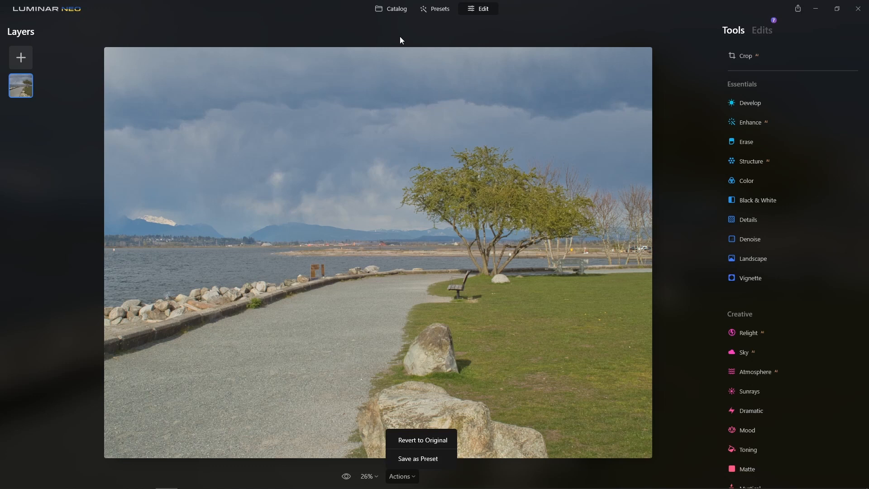
left_click(440, 10)
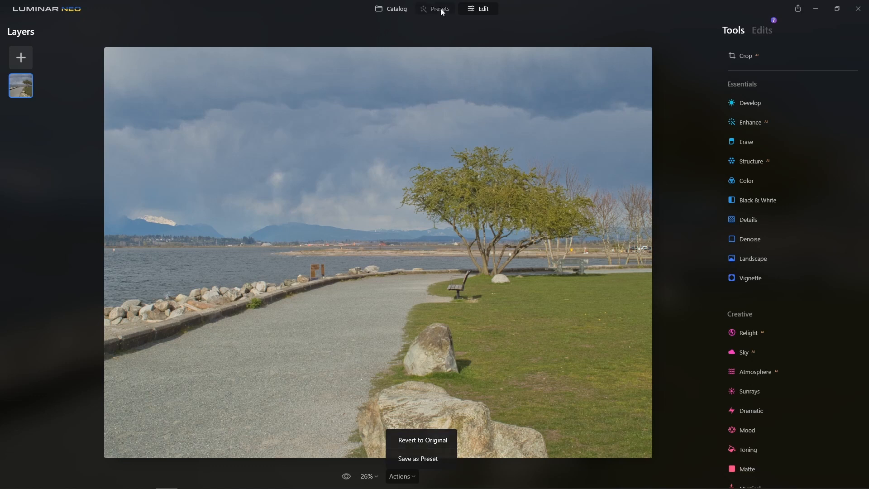
scroll(794, 210, "up", 6)
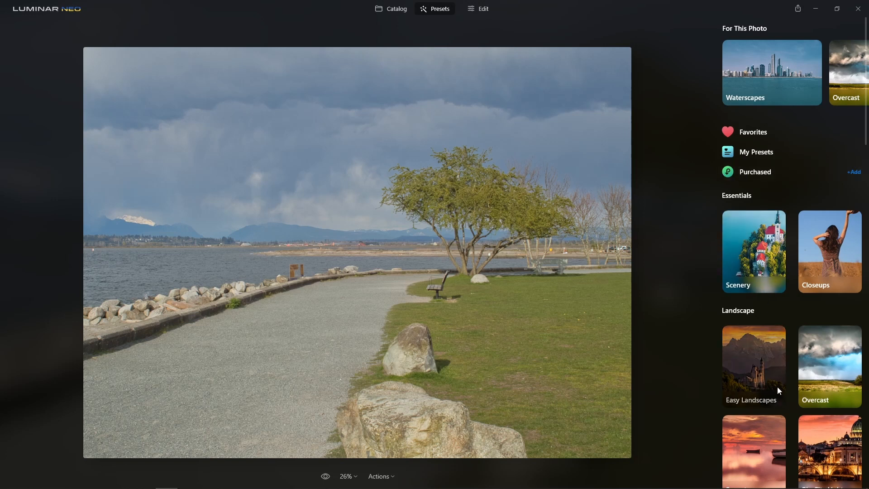
scroll(777, 387, "down", 2)
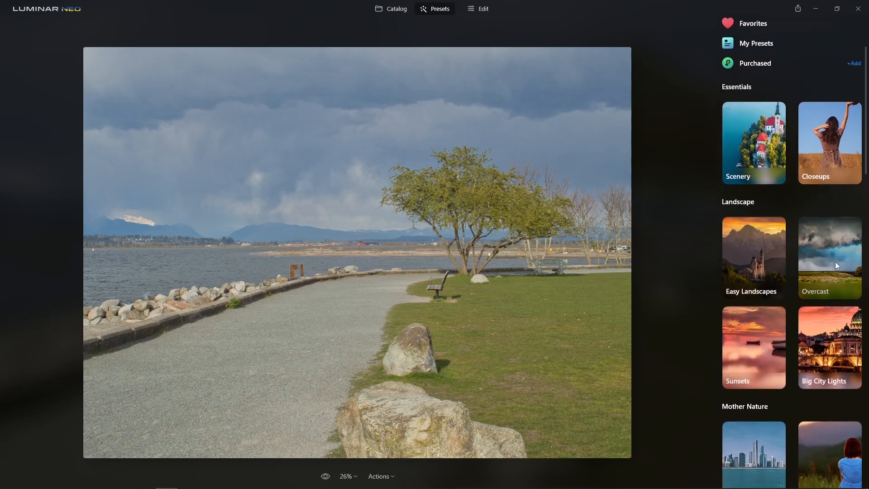
left_click(836, 265)
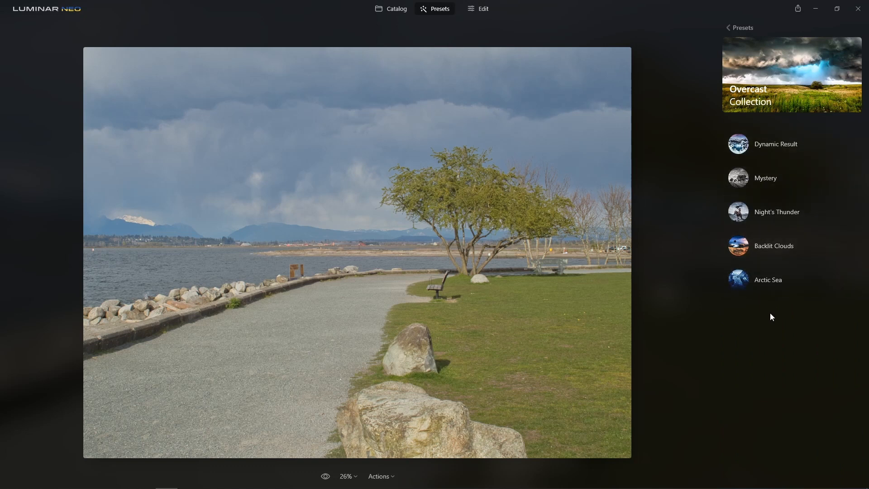
left_click(813, 145)
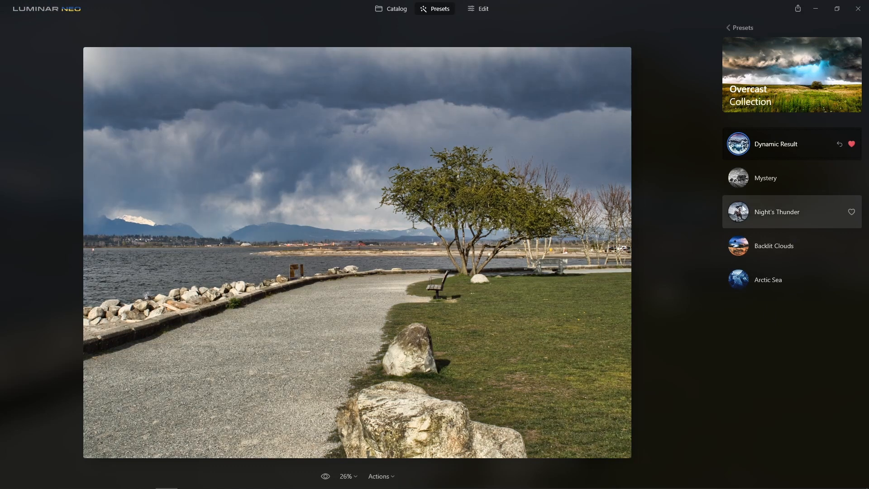
Leave the Overcast collection and revert the shoreline photo to its unedited original.
left_click(742, 27)
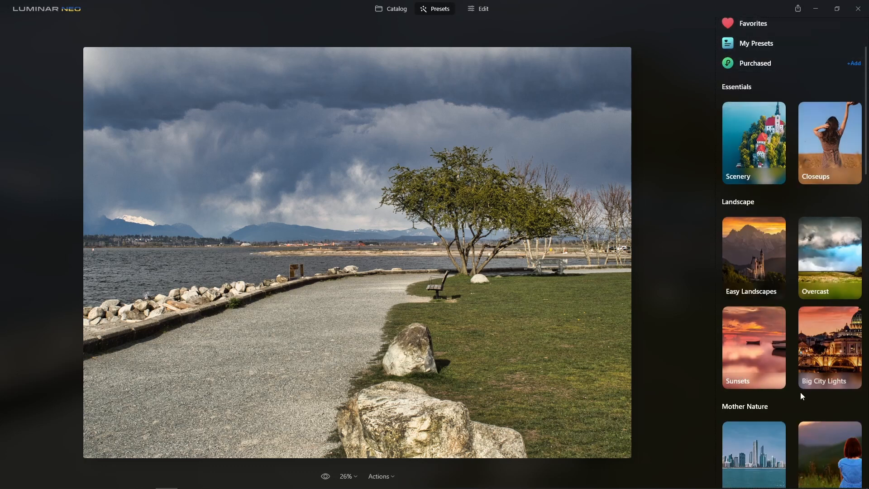
left_click(385, 476)
left_click(410, 440)
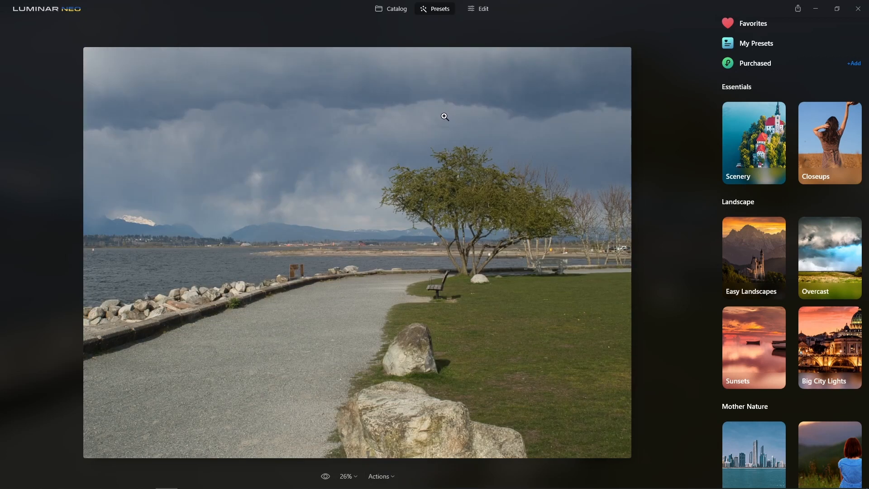
Open the photo of the white house seen between wooden gates from the RAW folder for editing.
left_click(394, 10)
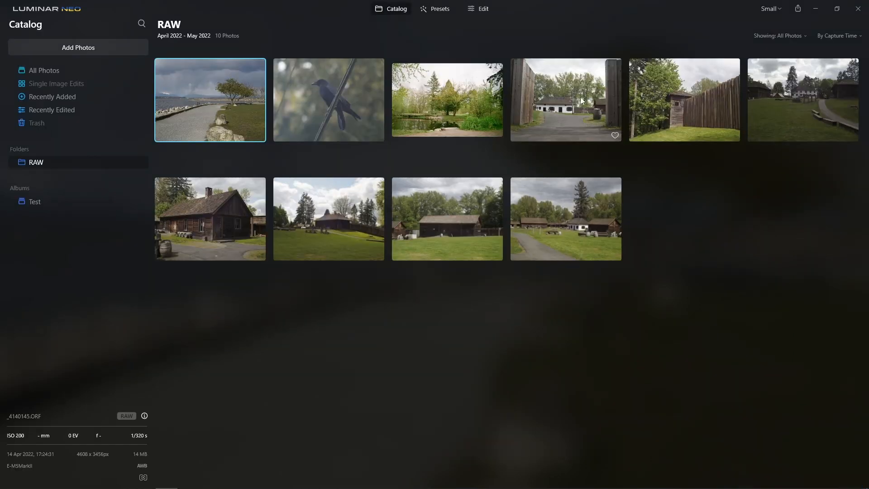
left_click(579, 117)
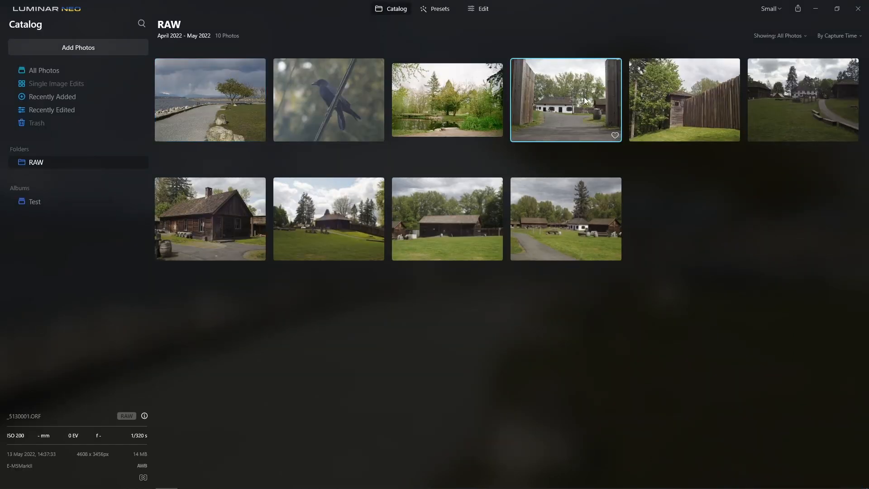
key("space")
left_click(479, 8)
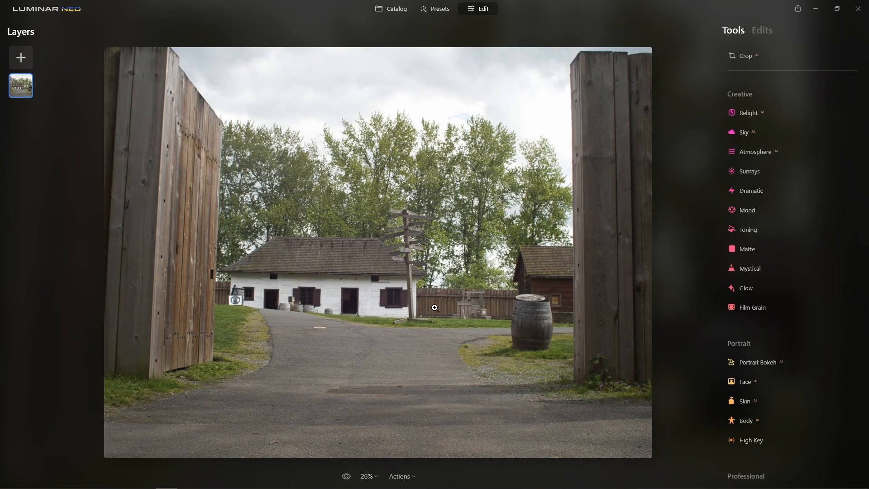
Set the Develop tool's Smart Contrast to -41.
scroll(780, 190, "up", 5)
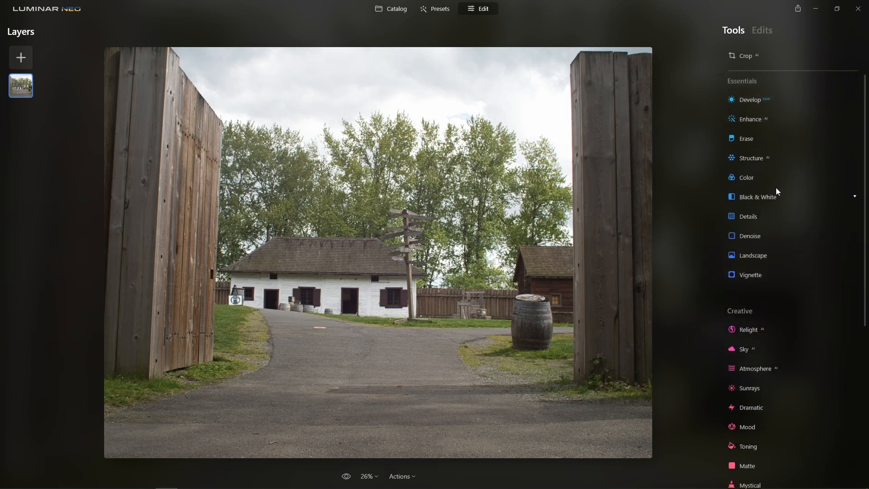
left_click(773, 110)
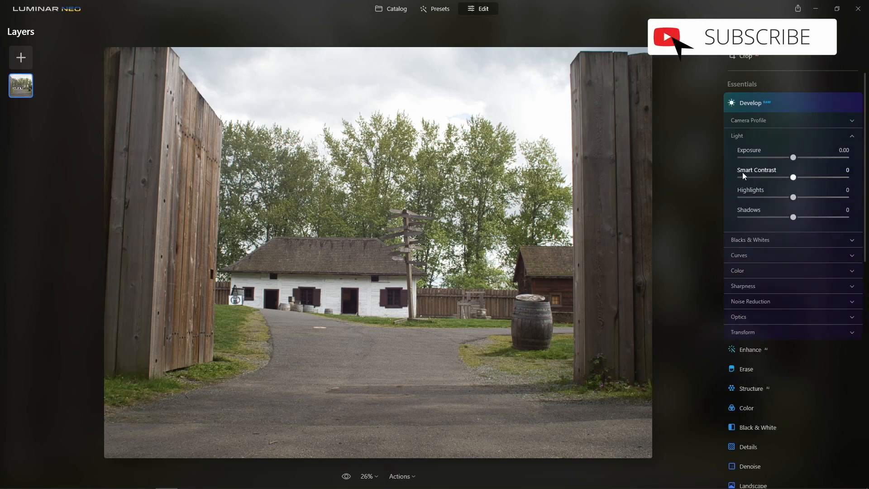
left_click_drag(793, 178, 771, 178)
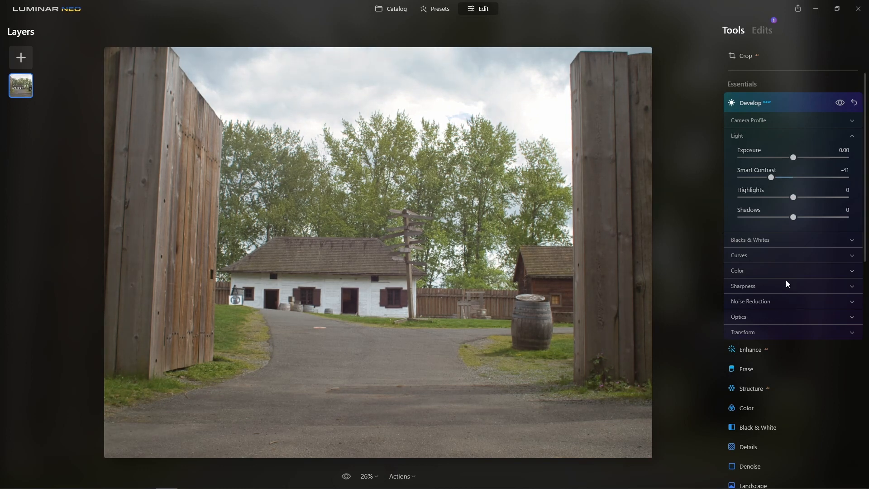
left_click(802, 102)
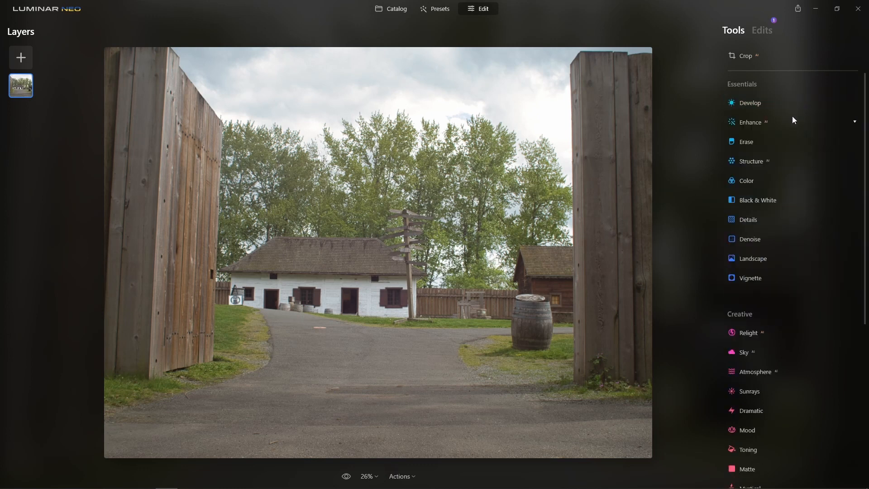
Set the Landscape tool's Foliage Enhancer to 21.
left_click(763, 263)
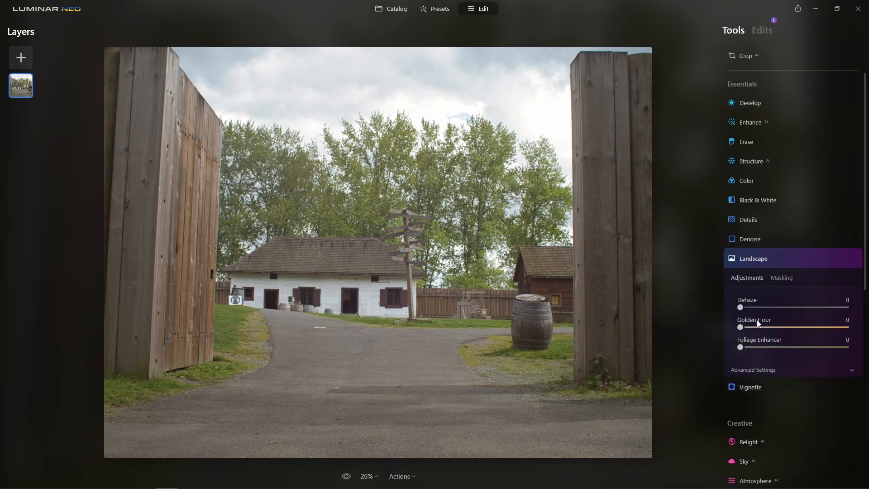
left_click_drag(744, 347, 763, 347)
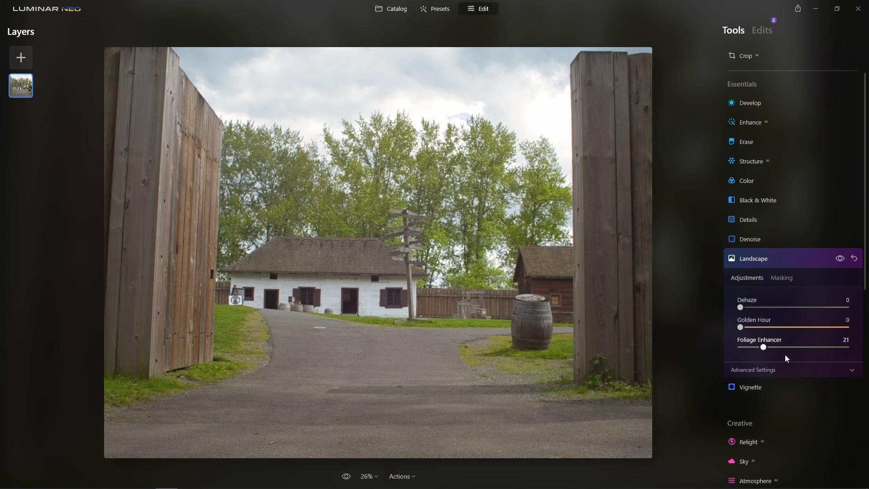
left_click(788, 263)
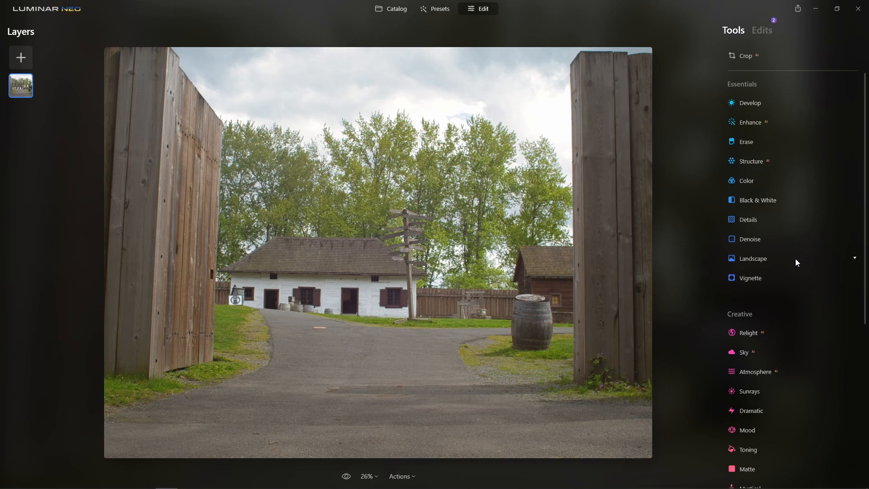
Replace the sky with Blue Sky 2, set Atmospheric Haze to 78, and compare the photo with and without the new sky.
scroll(795, 259, "down", 4)
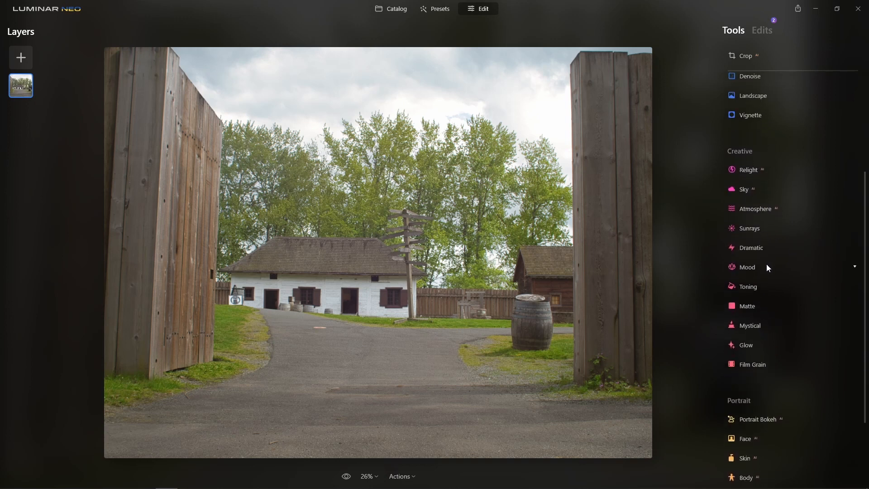
left_click(764, 190)
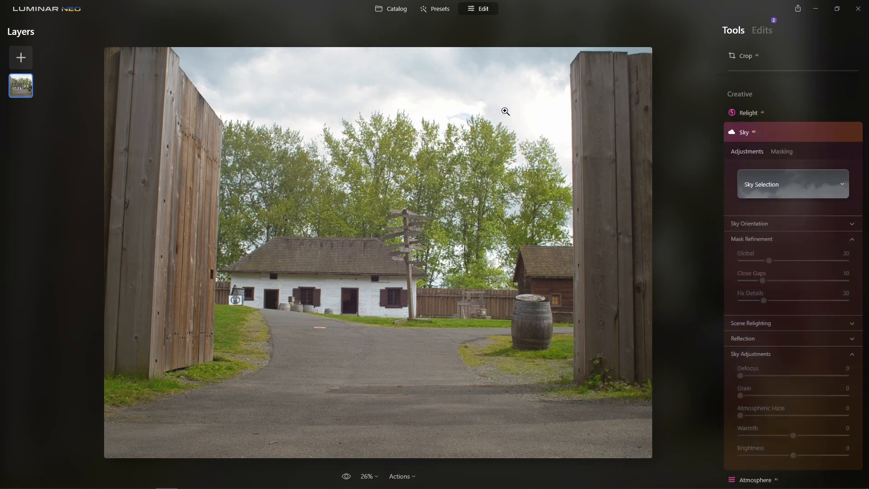
left_click(801, 194)
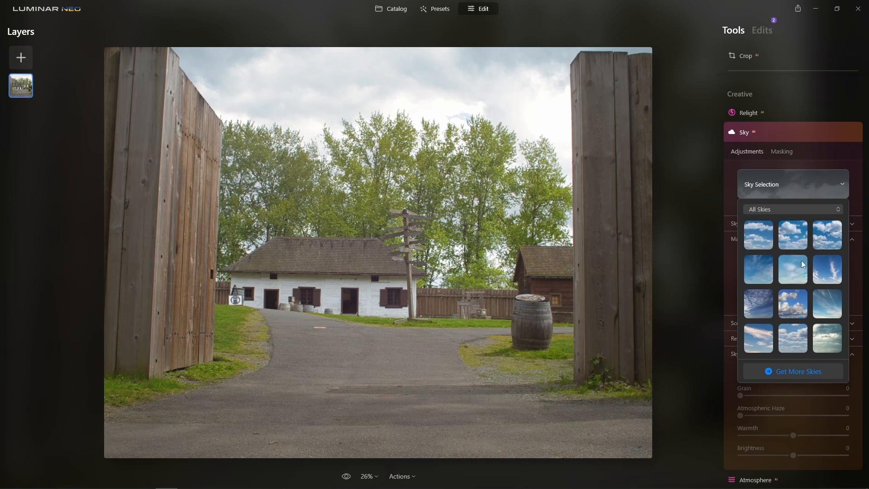
left_click(798, 234)
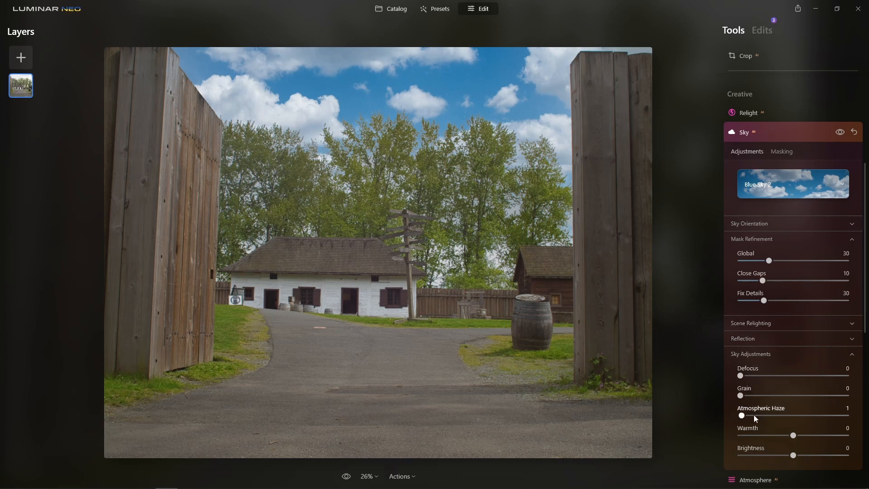
left_click_drag(792, 415, 823, 417)
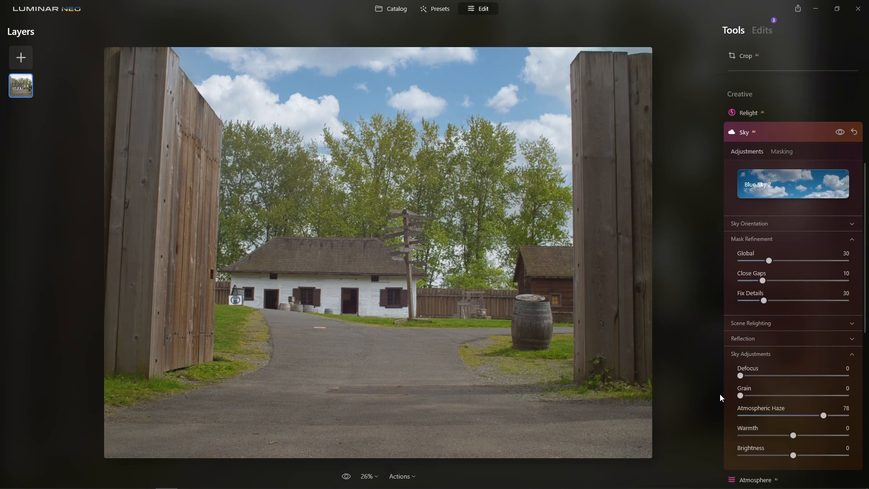
left_click(840, 133)
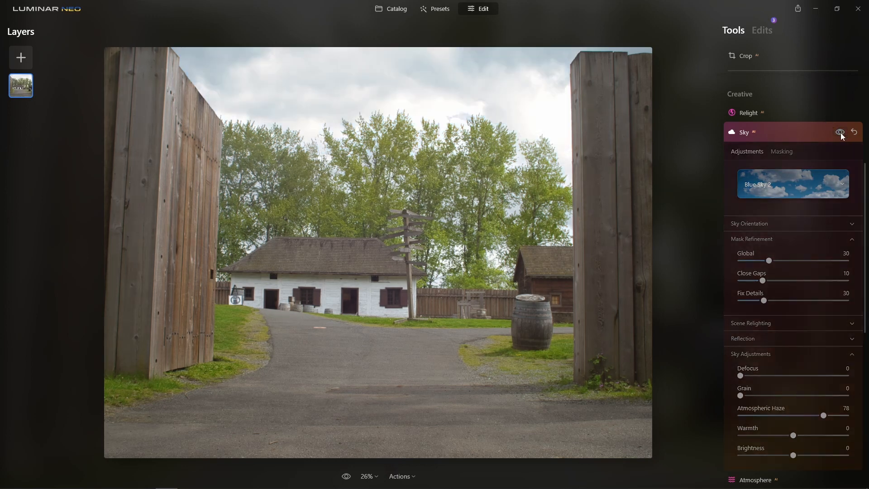
left_click(840, 134)
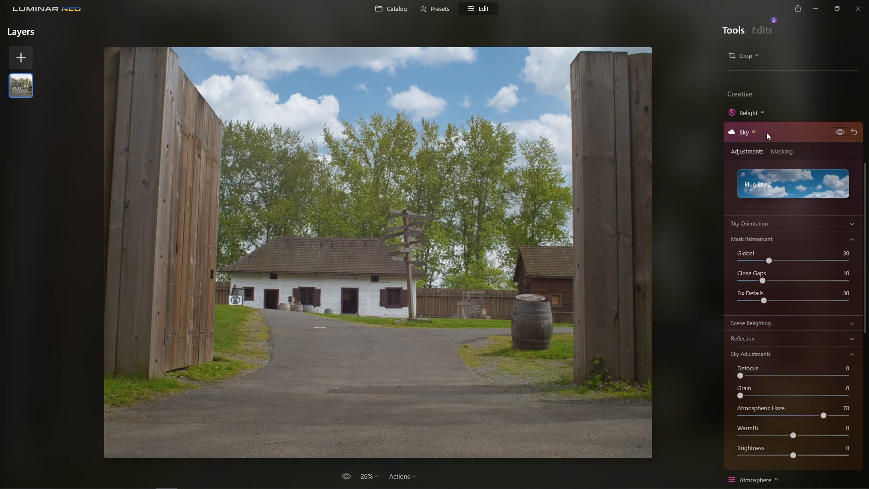
left_click(780, 129)
Enhance the photo with Accent at 61 and Sky Enhancer at 17, and compare it with and without the effect.
scroll(773, 195, "up", 5)
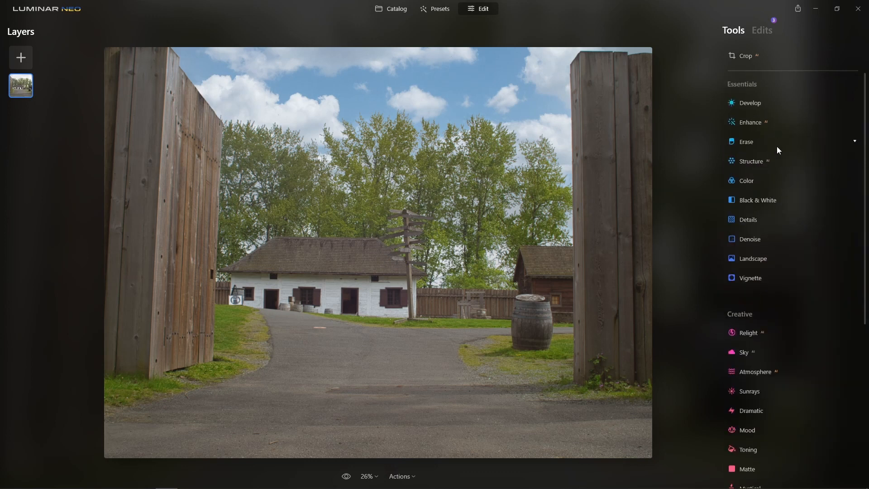
left_click(776, 123)
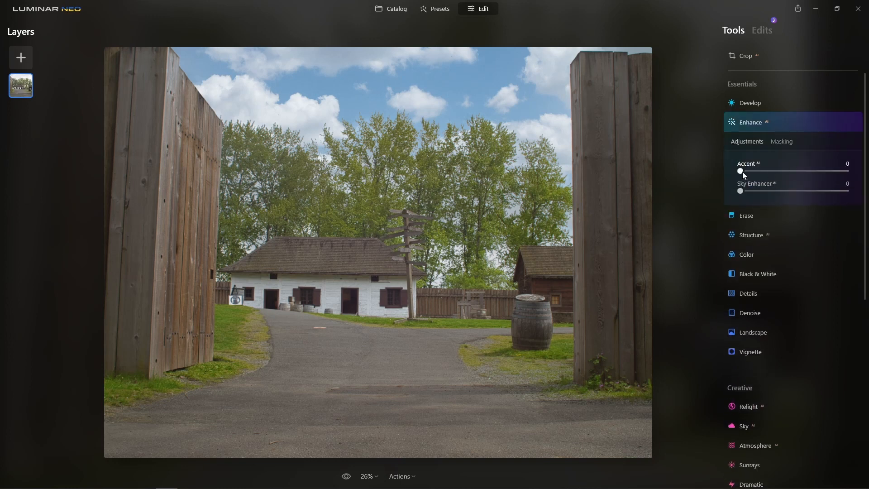
mouse_move(742, 172)
left_mouse_down()
mouse_move(812, 175)
mouse_move(806, 173)
left_mouse_up()
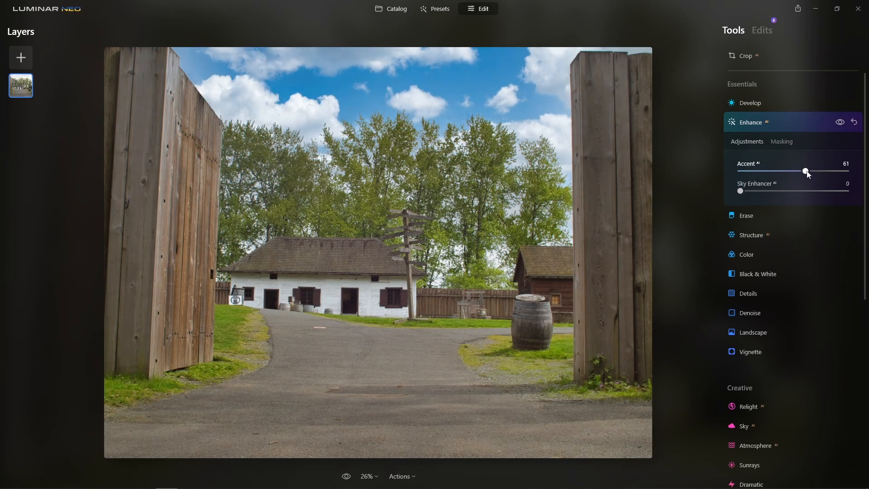
mouse_move(744, 193)
left_mouse_down()
mouse_move(790, 193)
mouse_move(757, 194)
left_mouse_up()
left_click(840, 123)
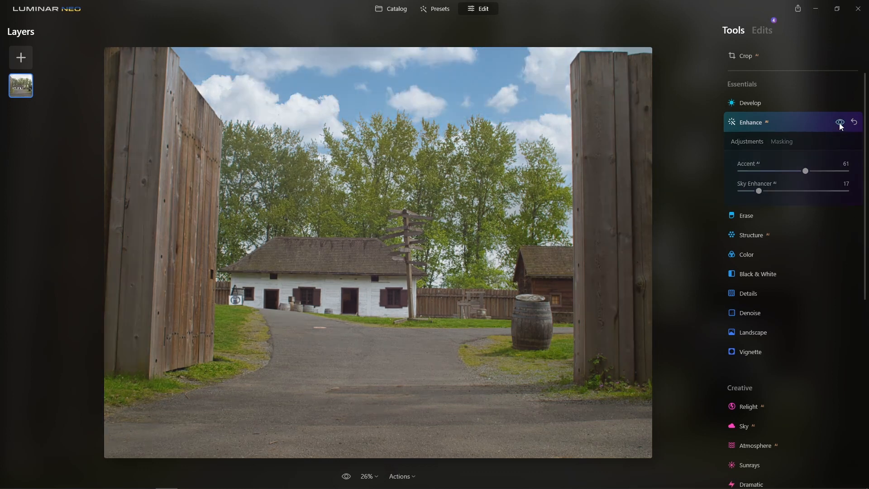
left_click(840, 123)
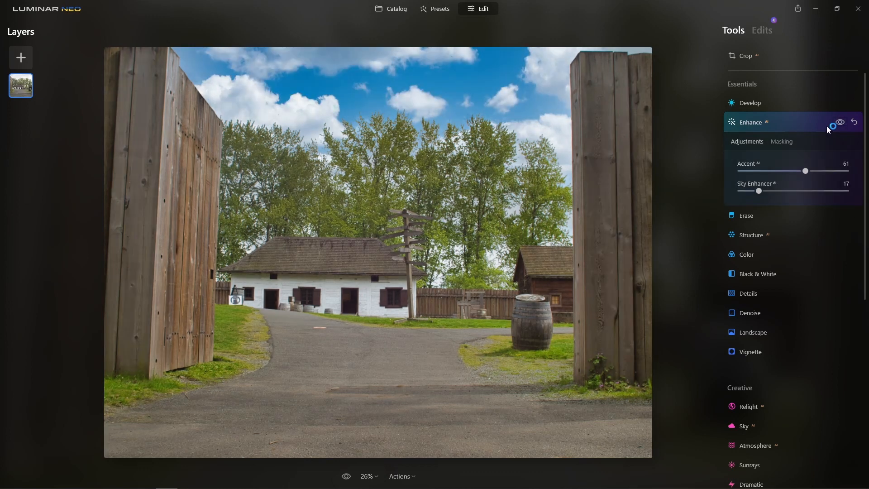
left_click(787, 123)
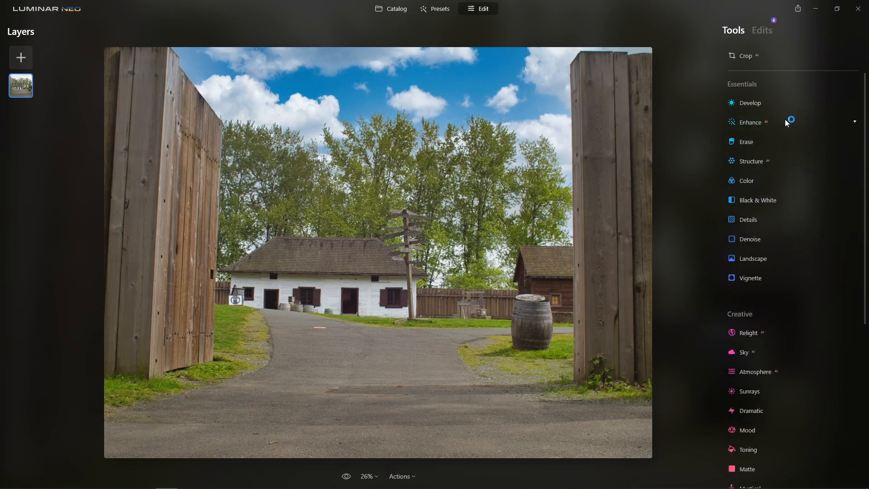
Set Small Details to 12 in the Details tool, compare the photo with and without it, and lower the amount slightly.
left_click(770, 221)
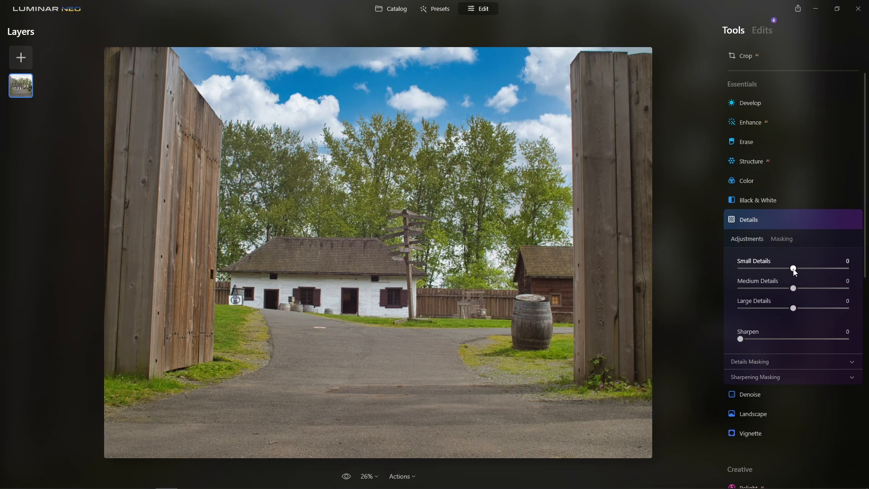
left_click_drag(794, 270, 800, 269)
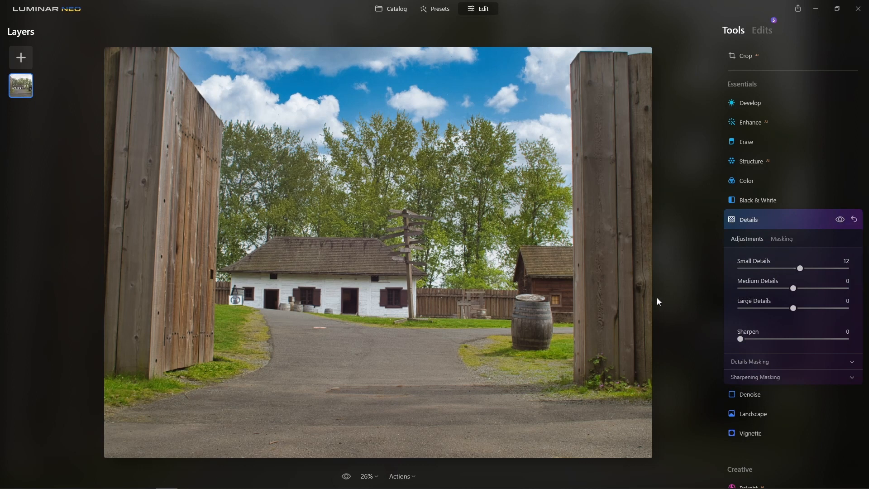
left_click(840, 221)
left_click(839, 220)
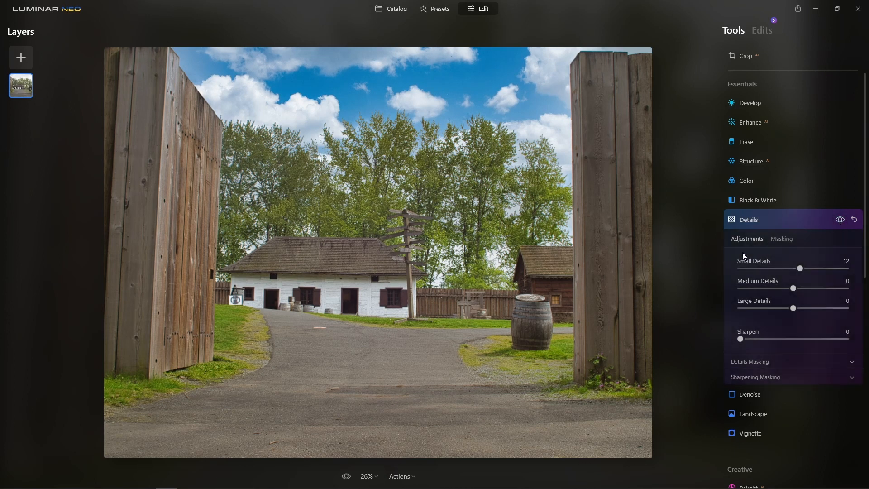
left_click(842, 221)
left_click(841, 221)
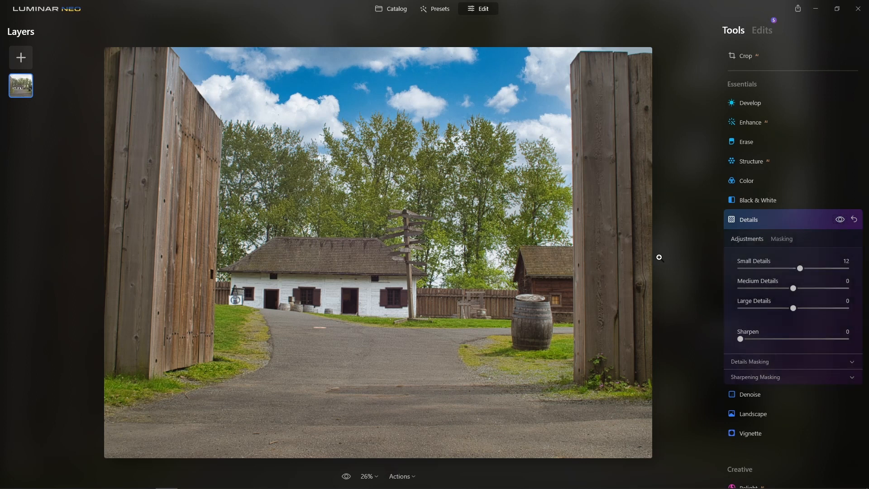
left_click(841, 221)
left_click(841, 221)
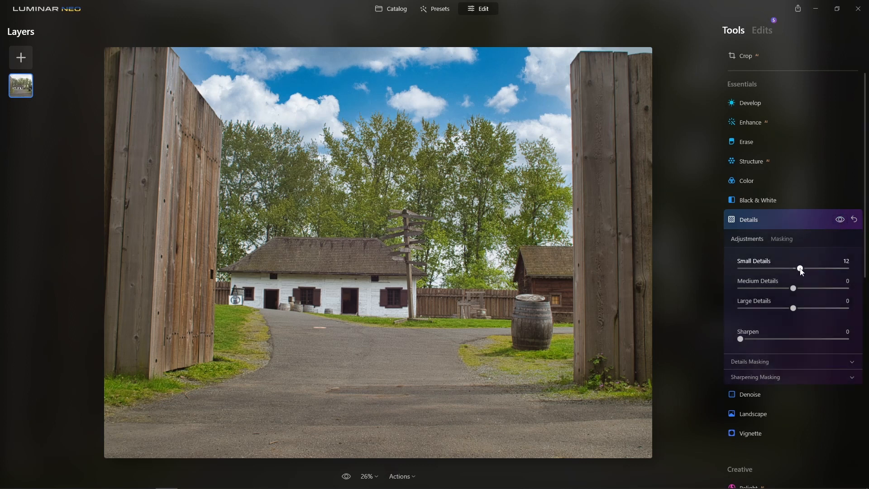
left_click_drag(800, 269, 797, 269)
left_click(795, 223)
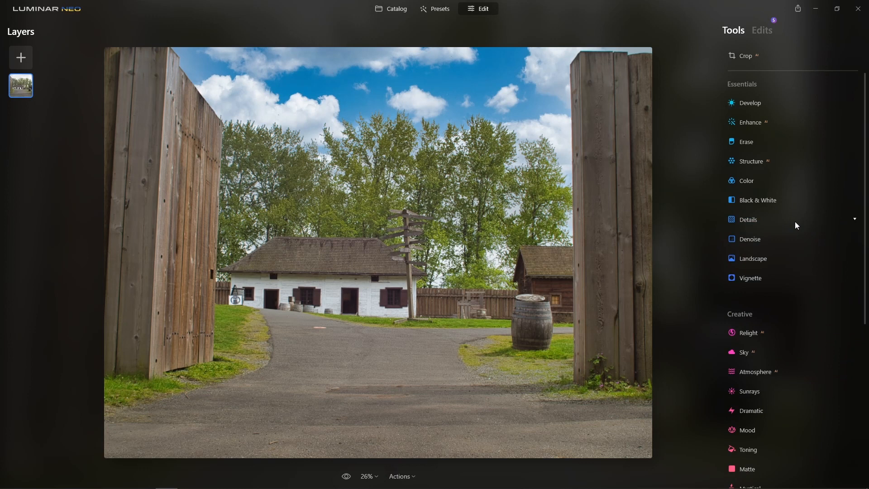
Apply the Kodack chrome 3 LUT to the photo with the Mood tool.
scroll(800, 322, "down", 5)
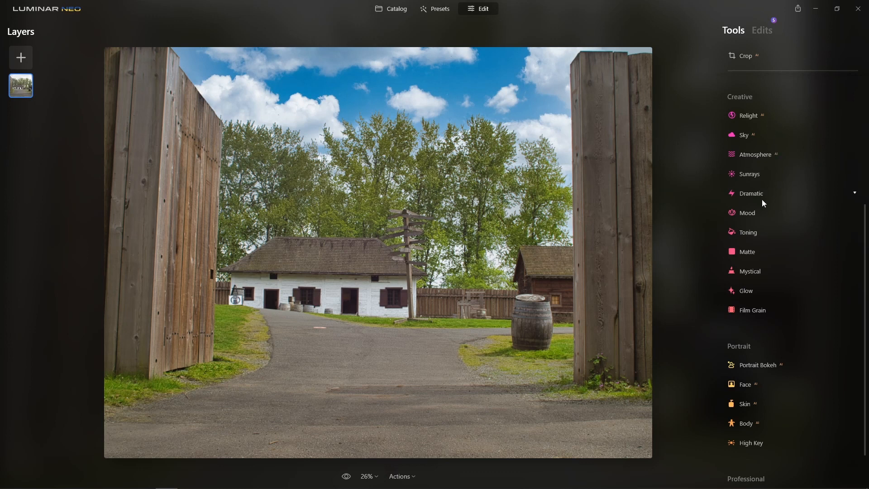
left_click(757, 215)
left_click(781, 255)
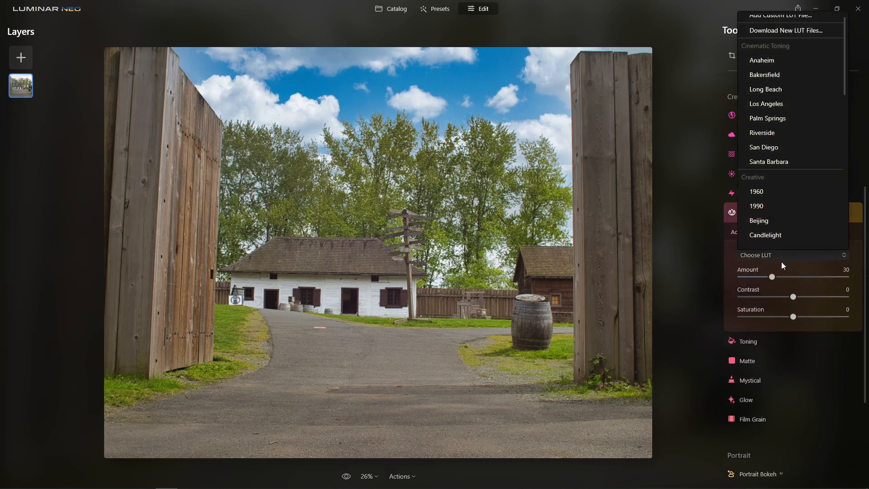
scroll(796, 180, "down", 10)
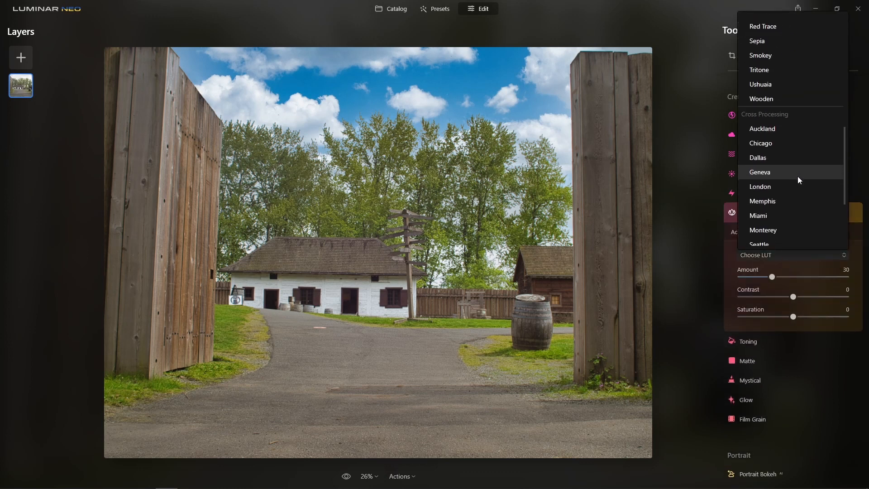
scroll(797, 175, "down", 2)
scroll(797, 175, "up", 8)
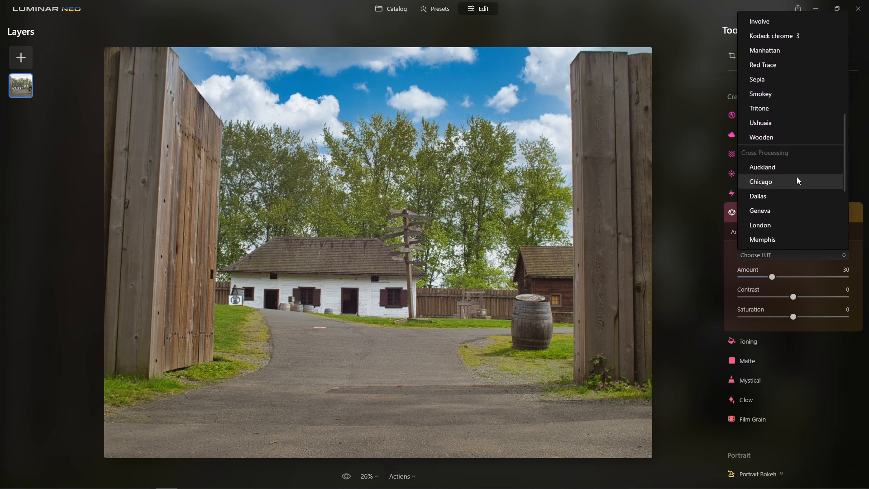
left_click(800, 93)
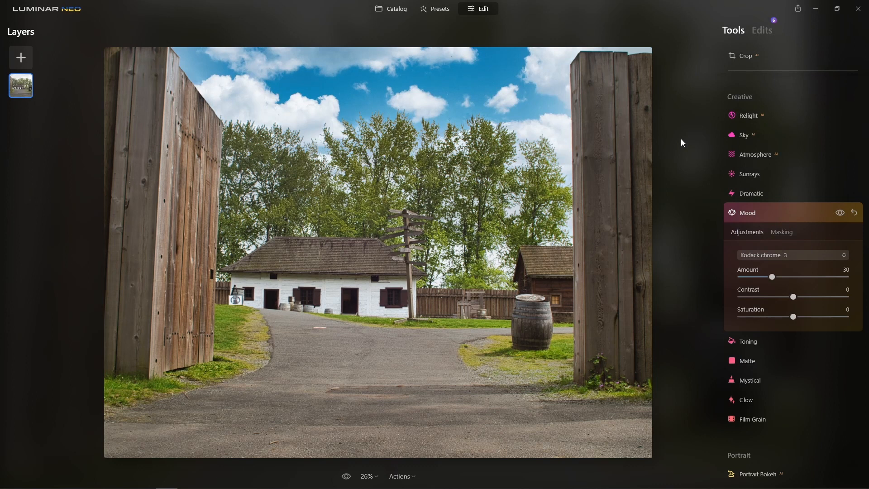
Lower the Mood amount to 20 and compare the photo with and without the LUT.
left_click(839, 215)
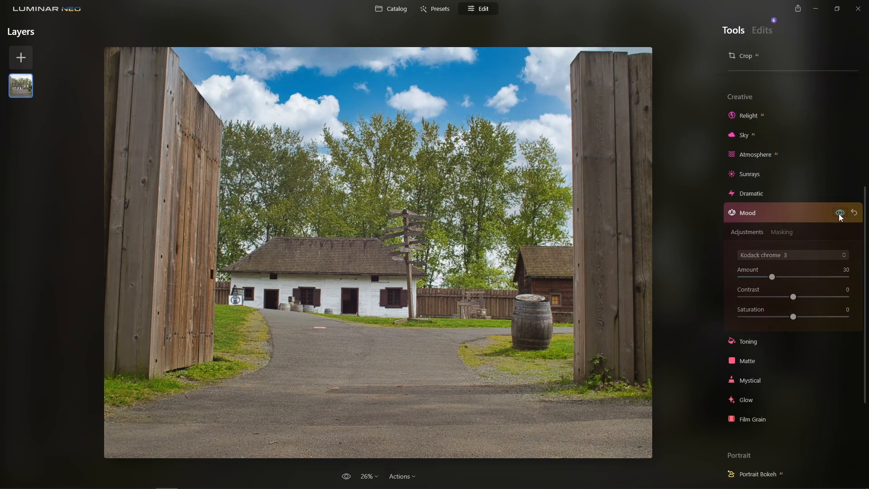
left_click_drag(770, 279, 766, 279)
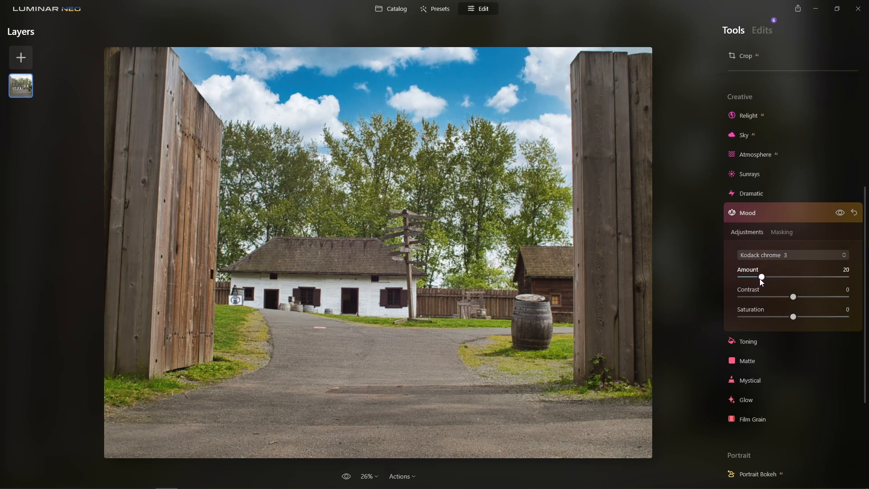
left_click(839, 213)
left_click(780, 214)
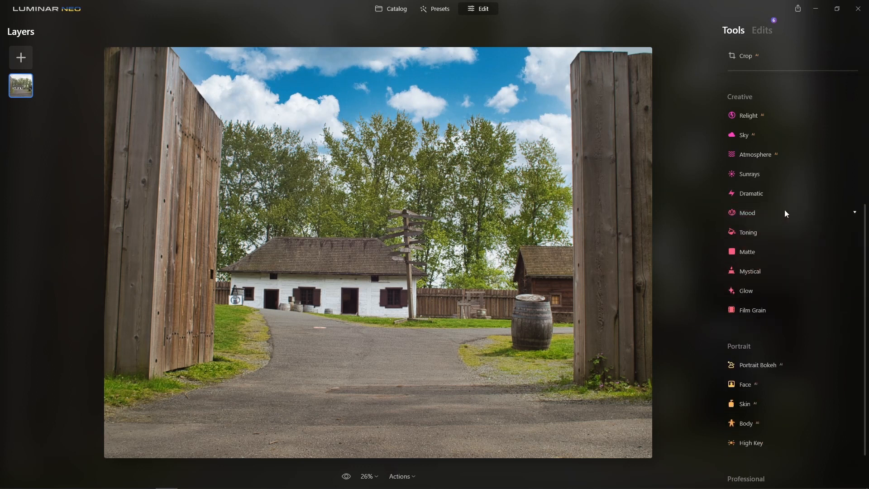
Add Film Grain with Amount 10 and Roughness 20, and compare the photo with and without the grain.
left_click(764, 315)
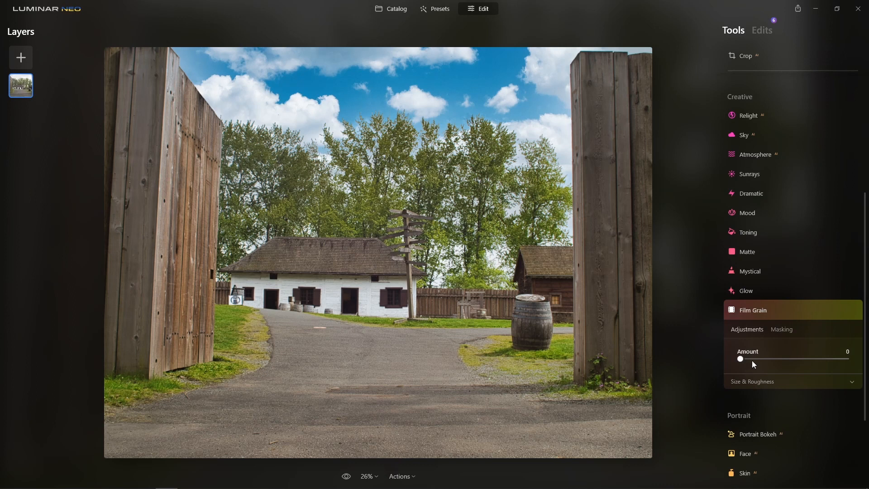
left_click_drag(740, 362, 753, 363)
left_click(840, 310)
left_click(840, 310)
left_click(765, 382)
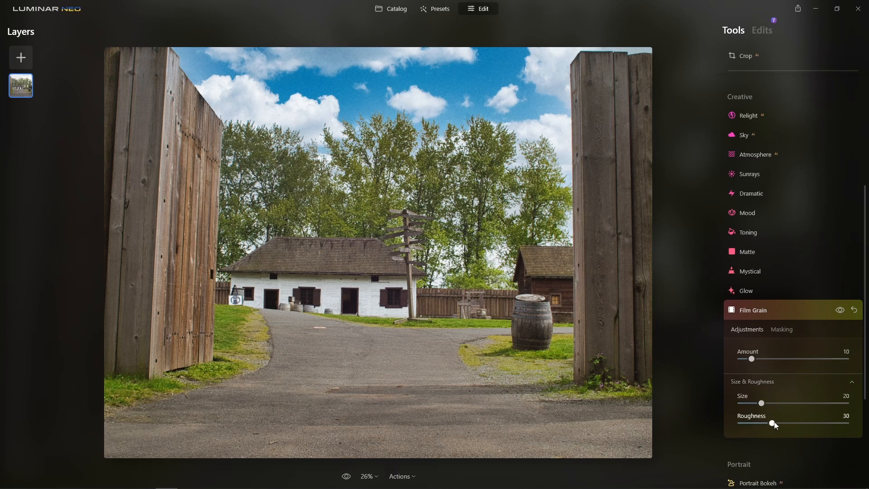
left_click_drag(772, 423, 764, 424)
left_click(837, 312)
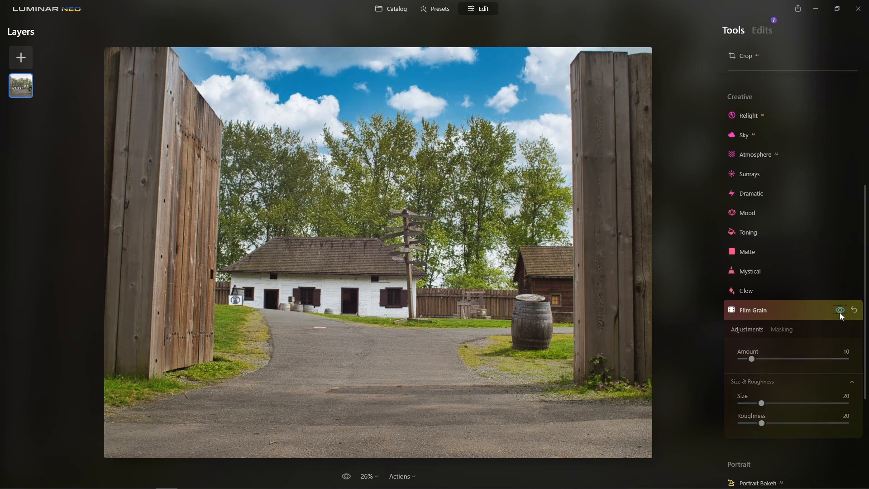
left_click(837, 311)
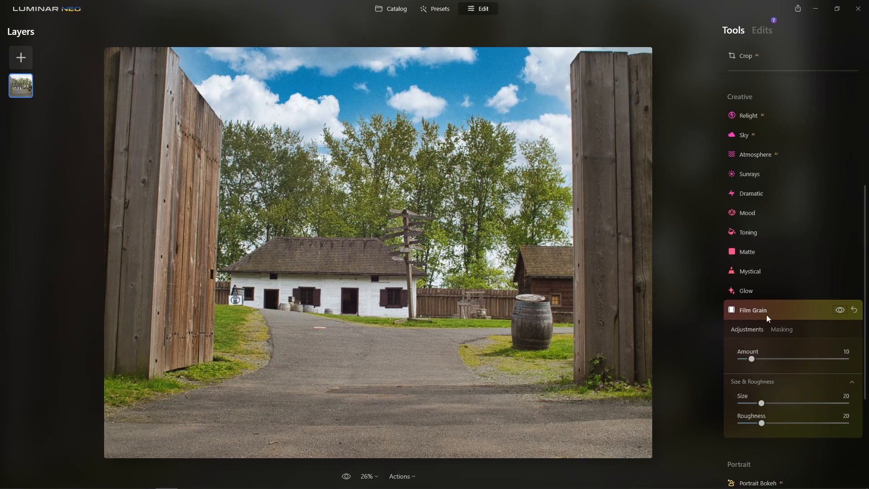
left_click(819, 316)
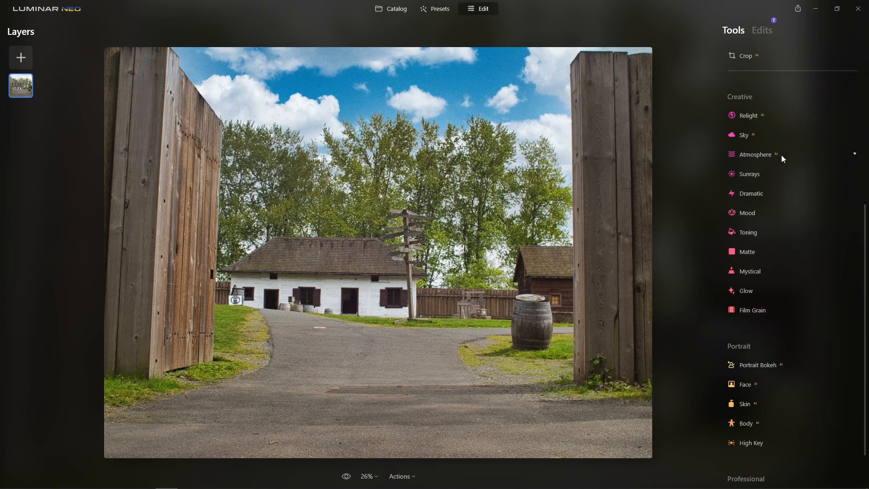
Reopen the applied Film Grain from the list of edits and reduce its Amount to 5.
left_click(764, 40)
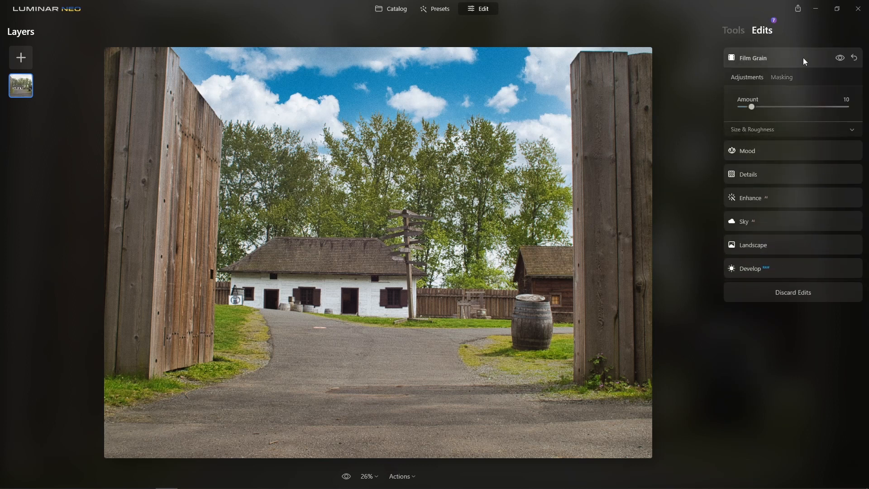
left_click(761, 131)
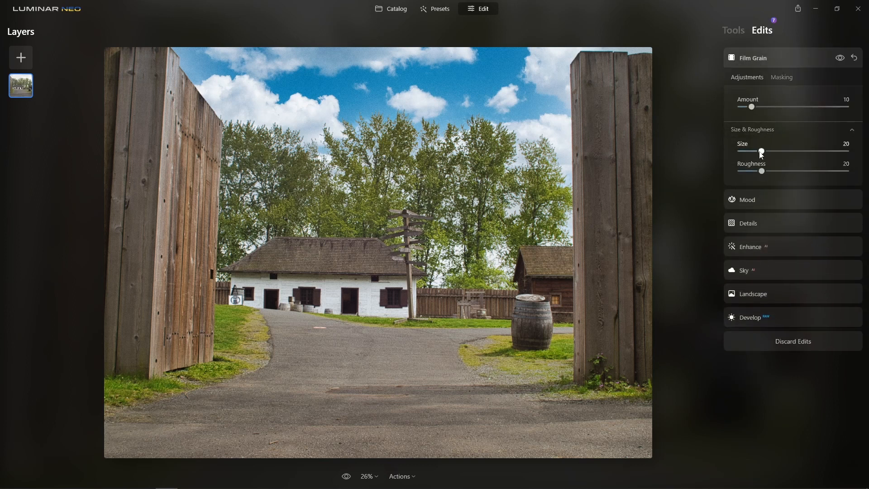
left_click_drag(752, 108, 747, 107)
left_click(781, 56)
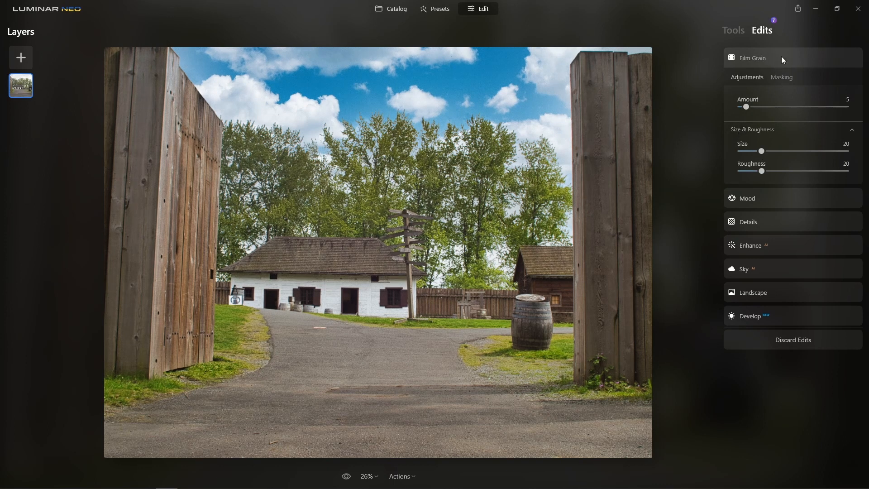
left_click(745, 35)
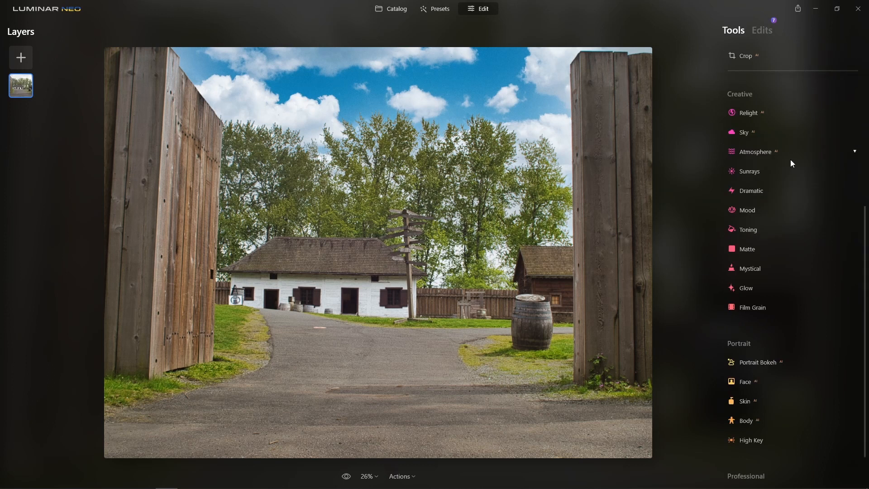
Add the blue and red flare with the bright white spot as a new layer, reposition it and enlarge it beyond the photo's edges.
left_click(22, 57)
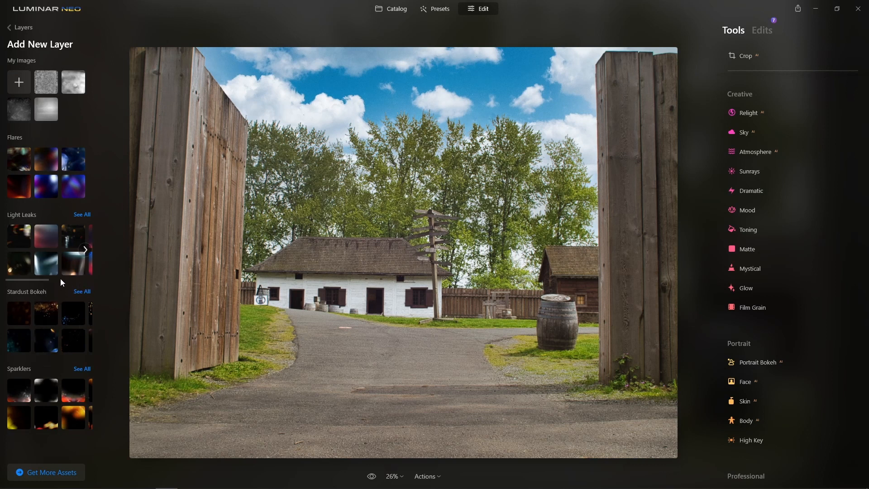
left_click(50, 189)
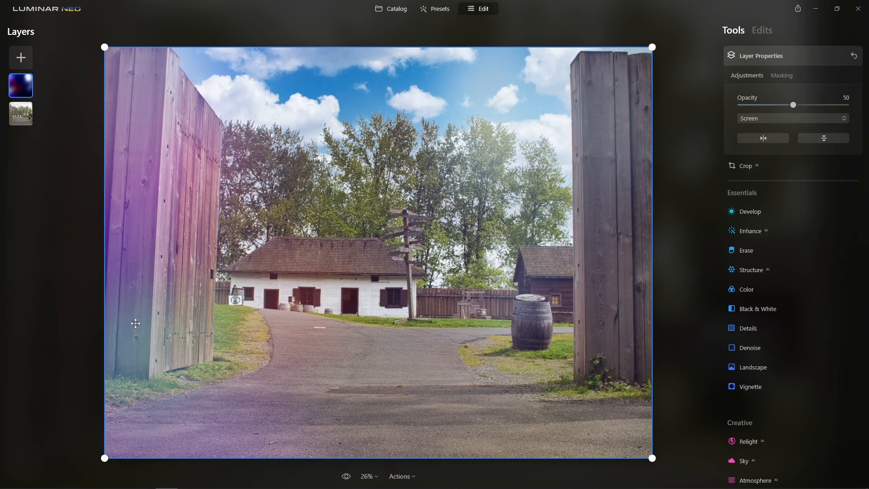
left_click_drag(277, 324, 249, 344)
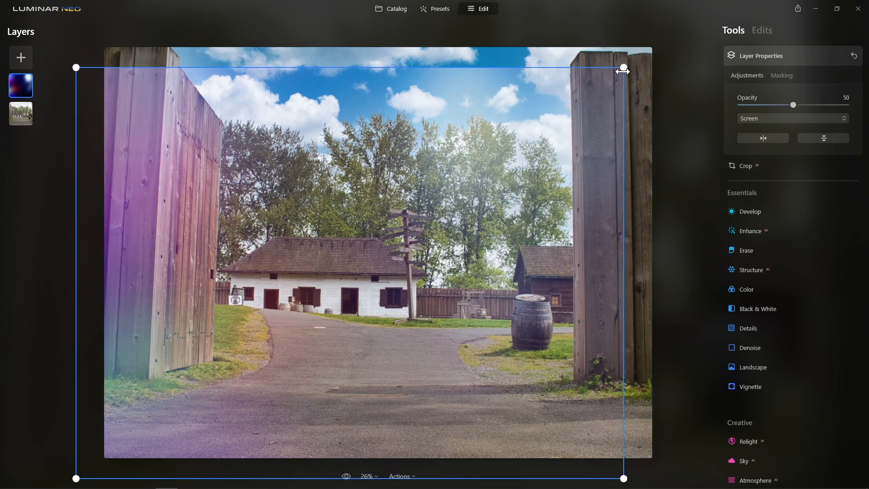
left_click_drag(643, 54, 709, 10)
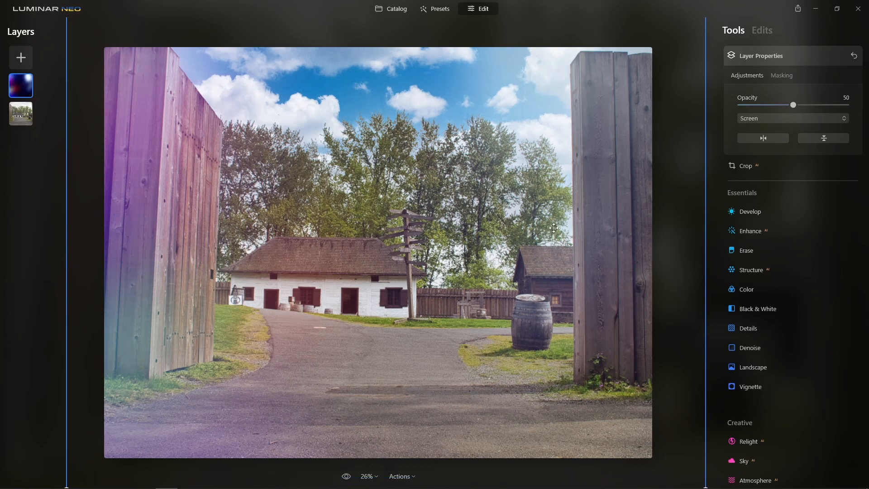
Set the flare layer's opacity to 20 and compare the photo with the layer hidden and shown.
left_click_drag(784, 107, 768, 108)
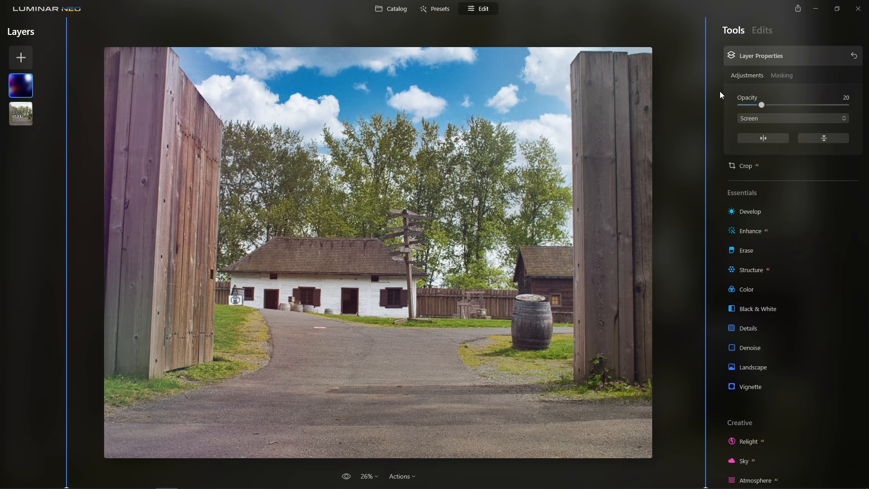
right_click(21, 90)
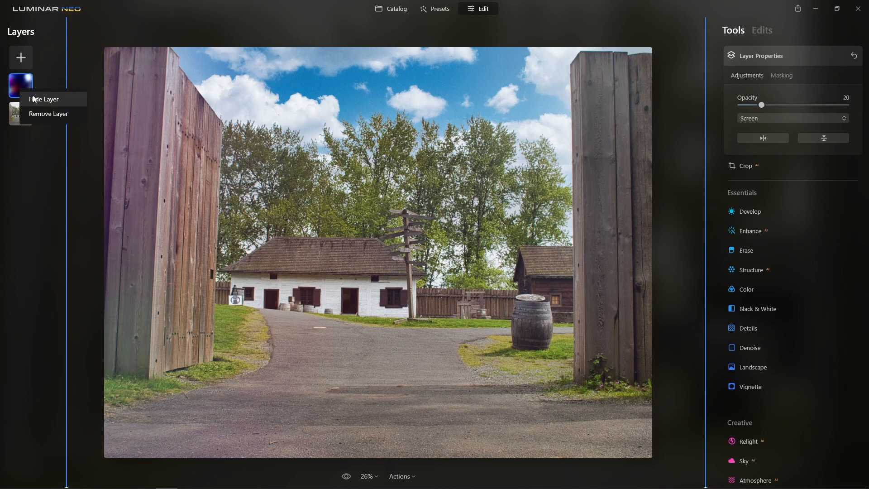
left_click(43, 100)
right_click(23, 90)
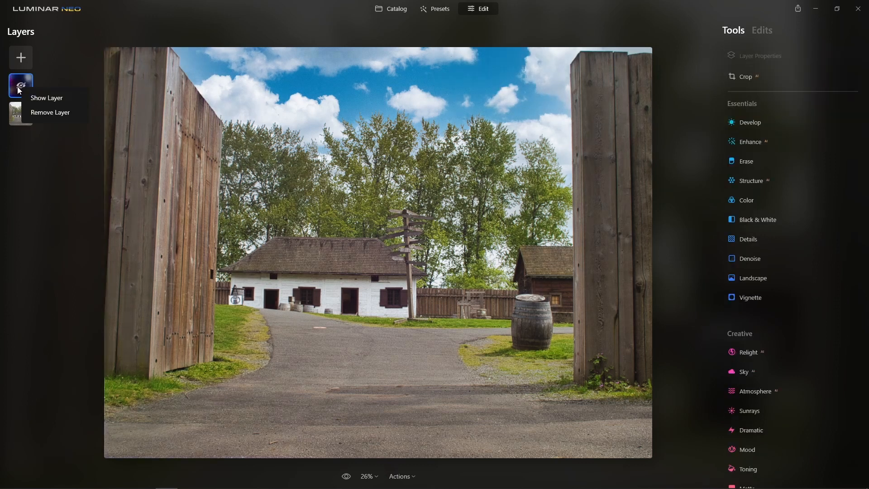
left_click(48, 99)
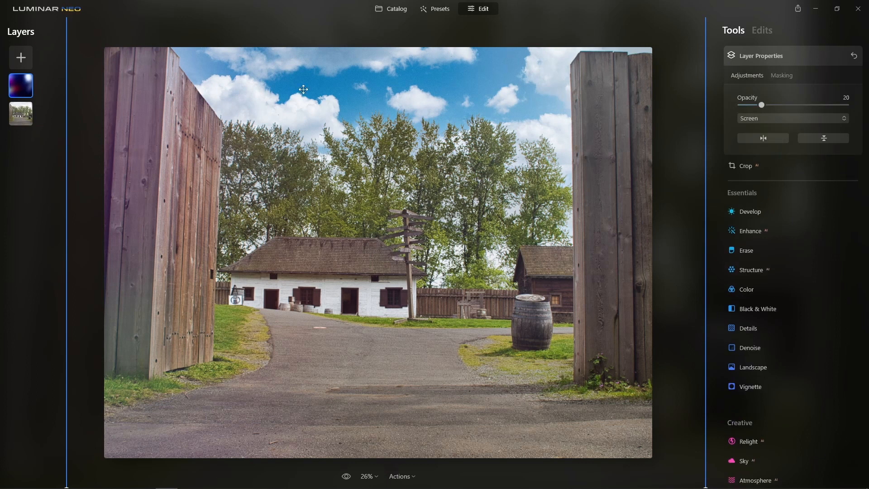
Select the base photo layer and compare the fully edited photo with the original twice.
left_click(21, 118)
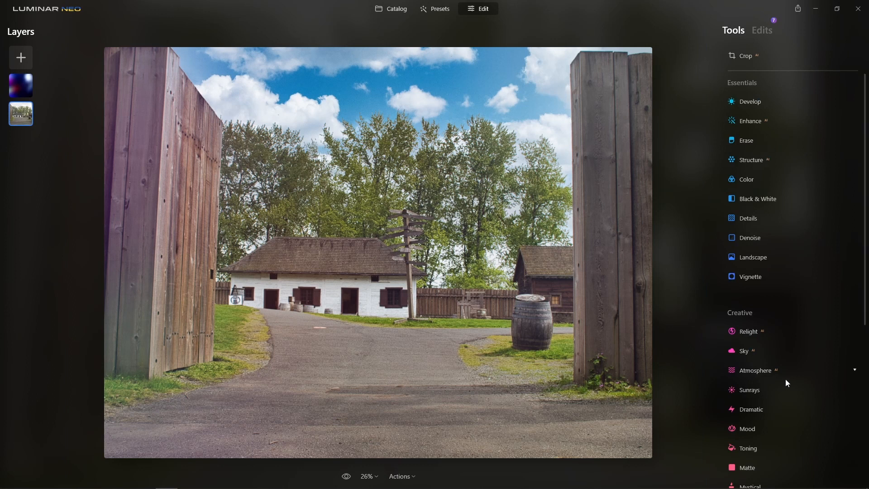
left_click(347, 477)
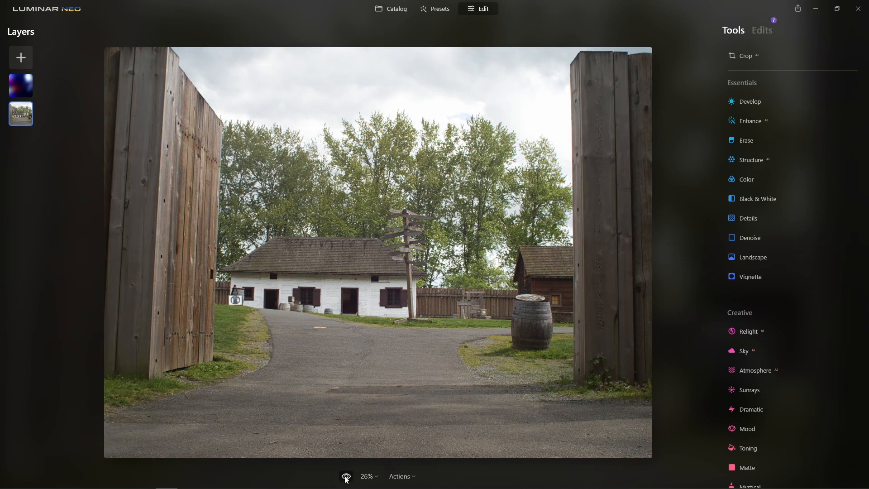
left_click(346, 477)
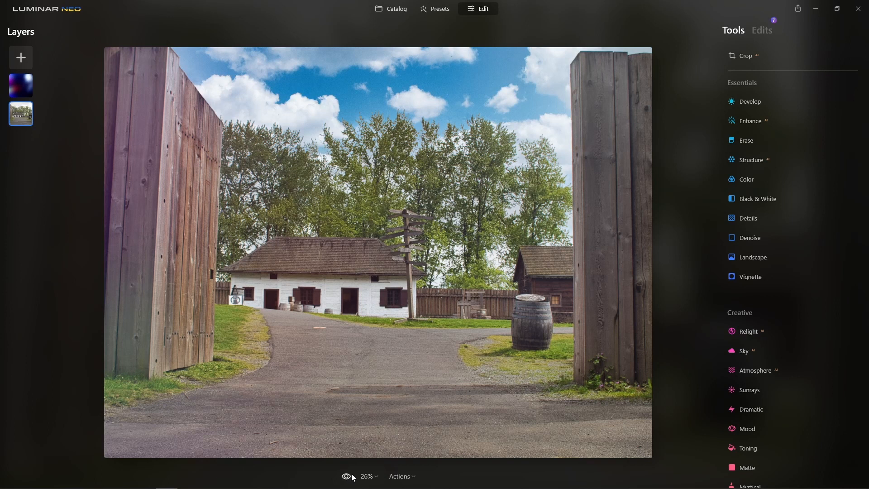
left_click(346, 477)
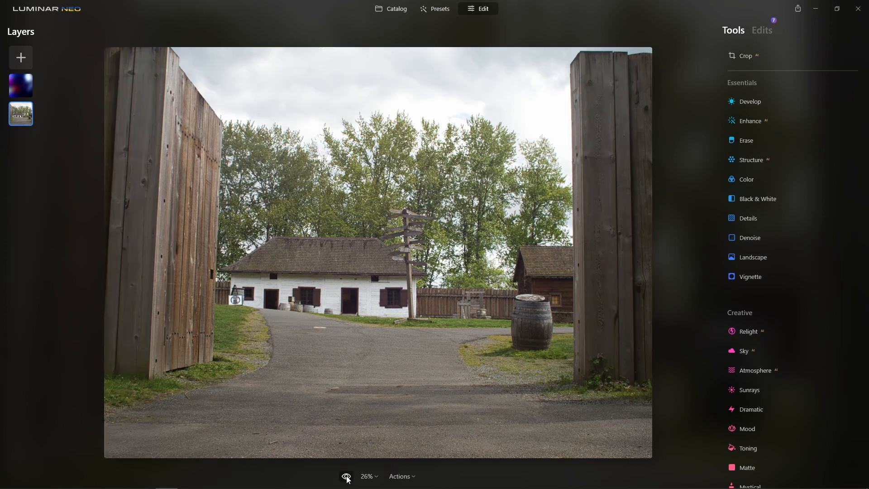
left_click(346, 476)
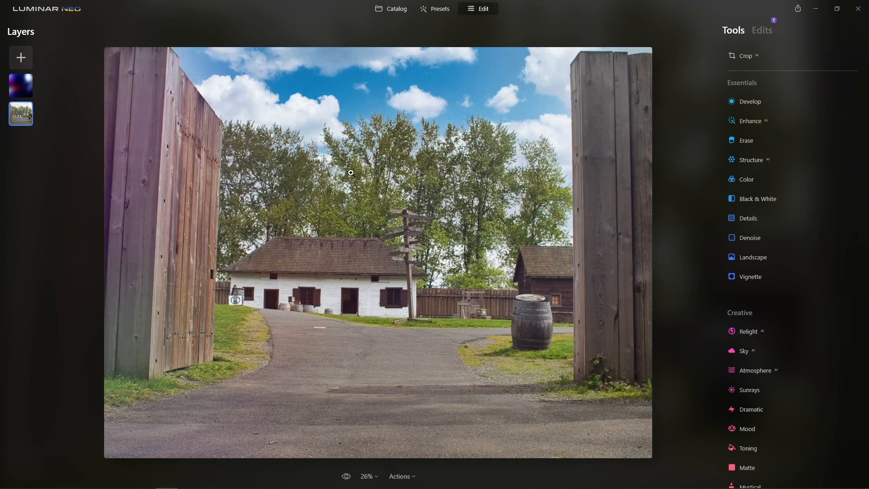
View the edited gate photo enlarged in the catalog and return to editing it.
left_click(391, 9)
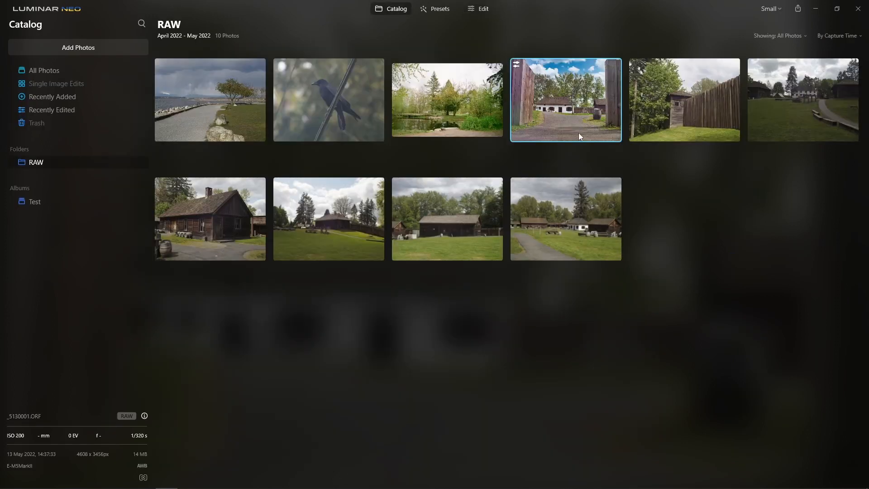
double_click(572, 102)
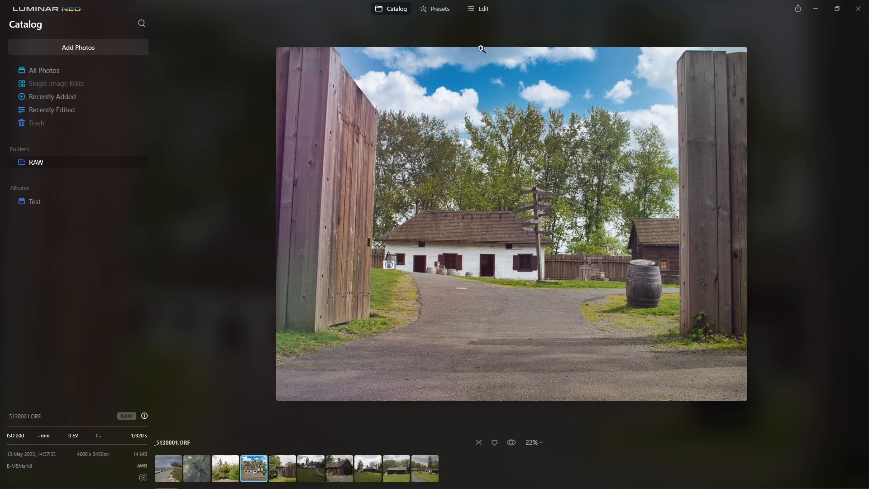
left_click(482, 10)
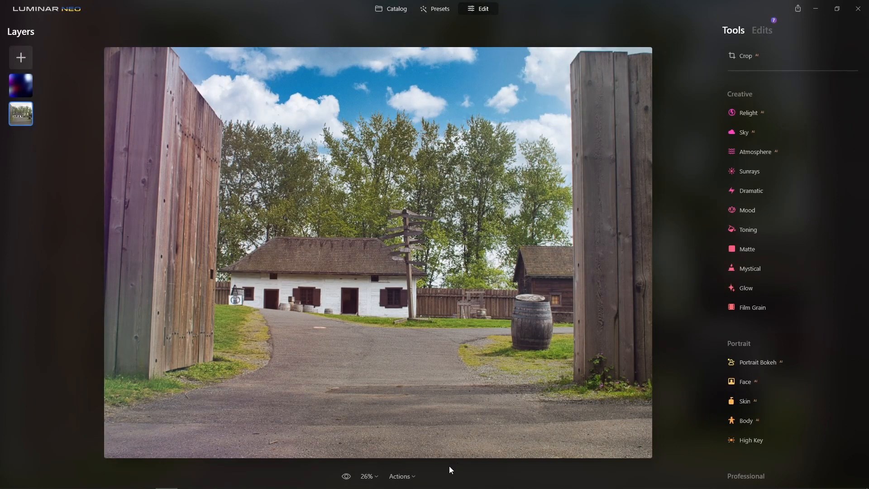
Save the gate photo's current edits as a preset named My Preset and return to the preset collections.
left_click(415, 478)
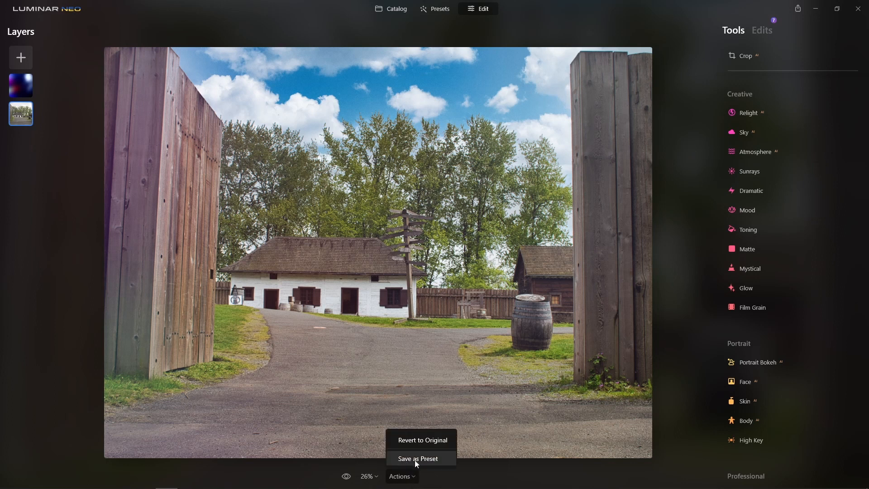
left_click(435, 461)
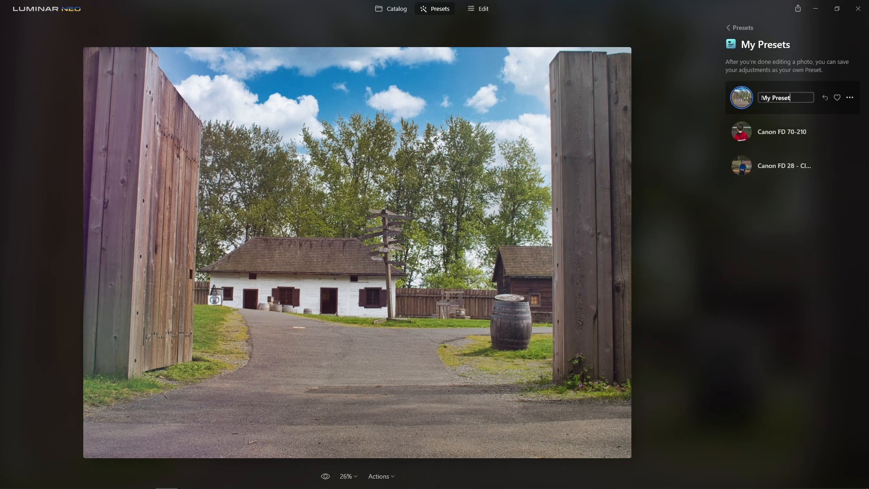
triple_click(795, 98)
key("Return")
left_click(744, 28)
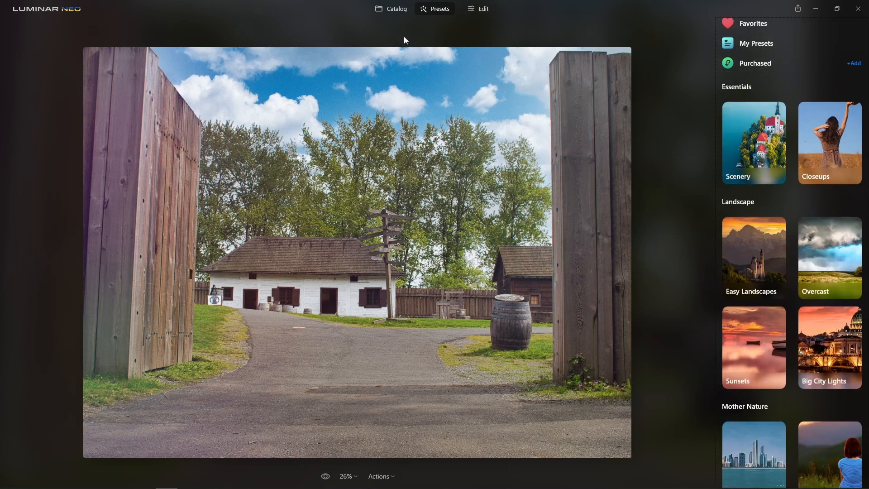
Open the RAW folder's photo of the long wooden building, _5130030.ORF, for editing.
left_click(400, 10)
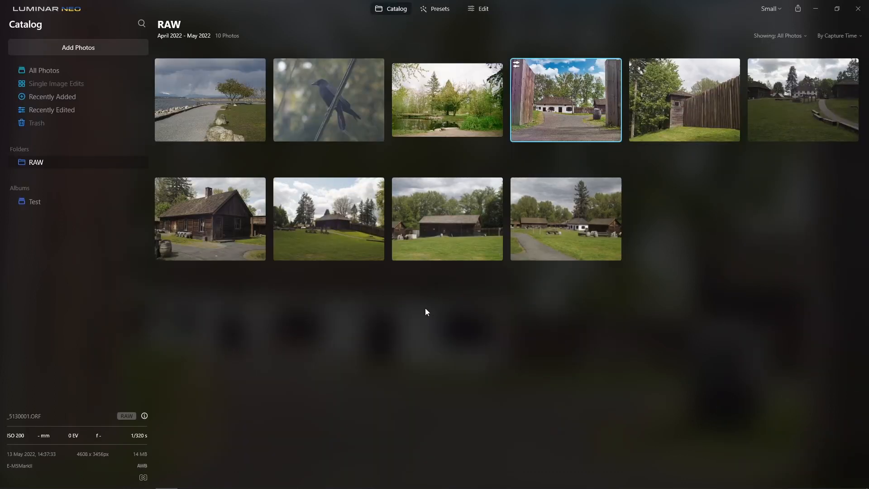
left_click(450, 219)
double_click(461, 227)
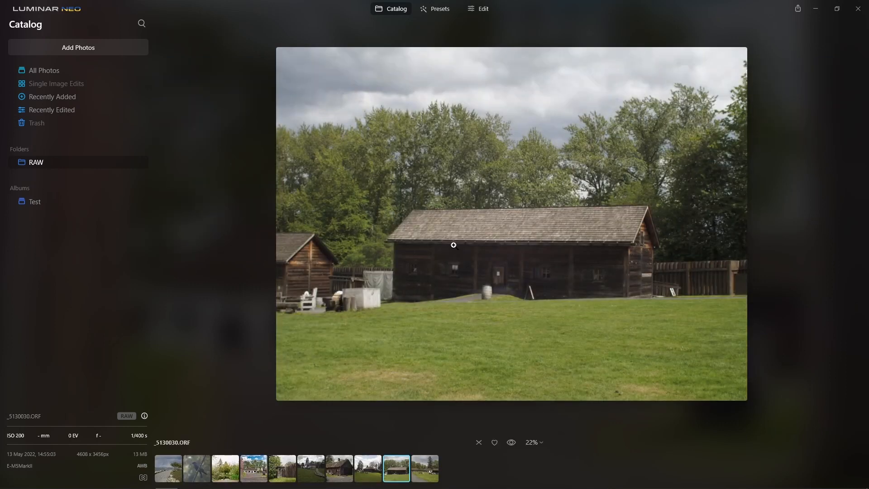
left_click(484, 9)
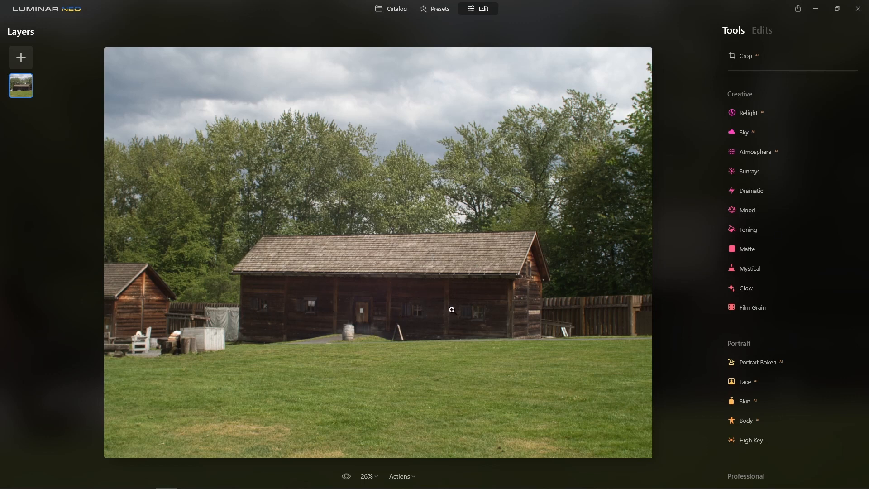
scroll(807, 192, "up", 5)
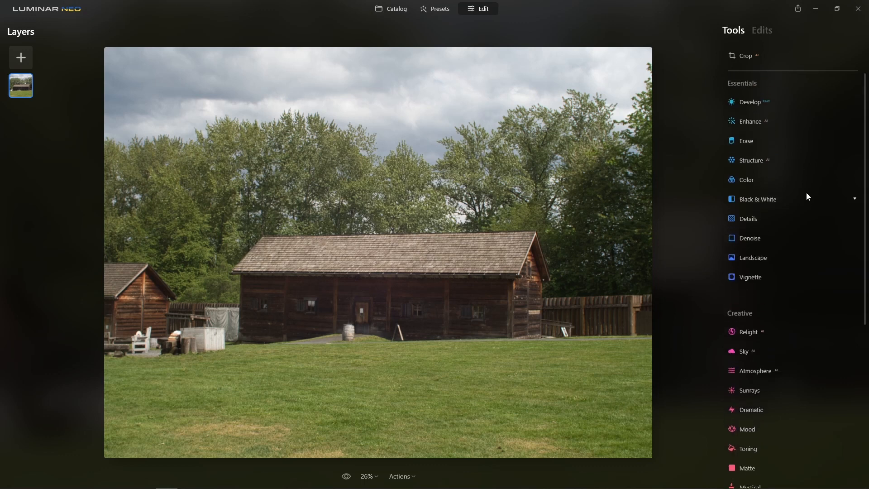
left_click(755, 104)
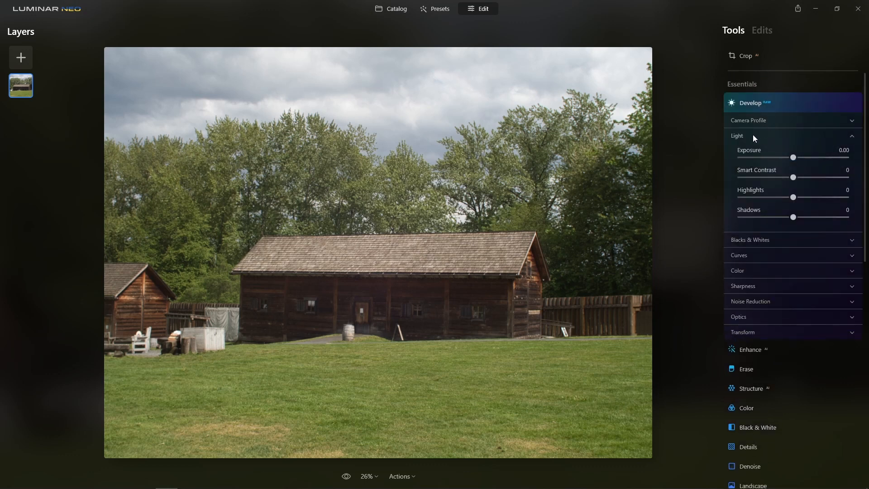
left_click(756, 134)
left_click(760, 103)
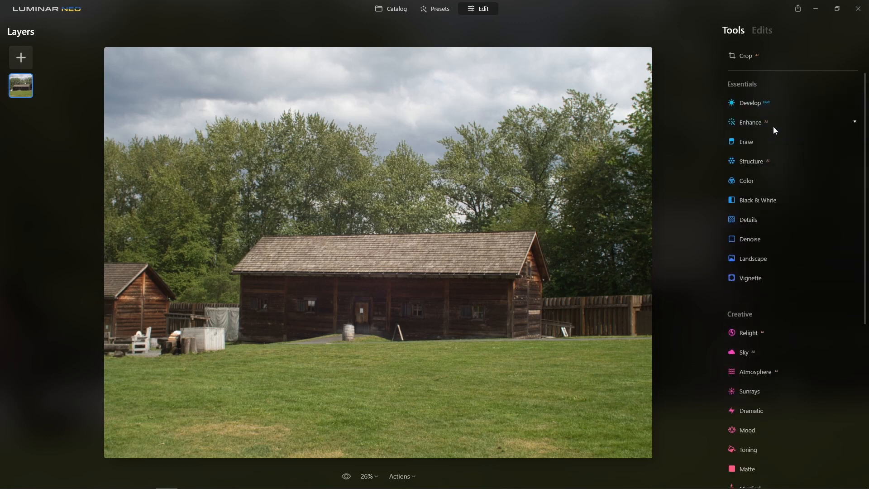
Limit the Enhance tool to the buildings with an AI mask for Architecture.
left_click(754, 123)
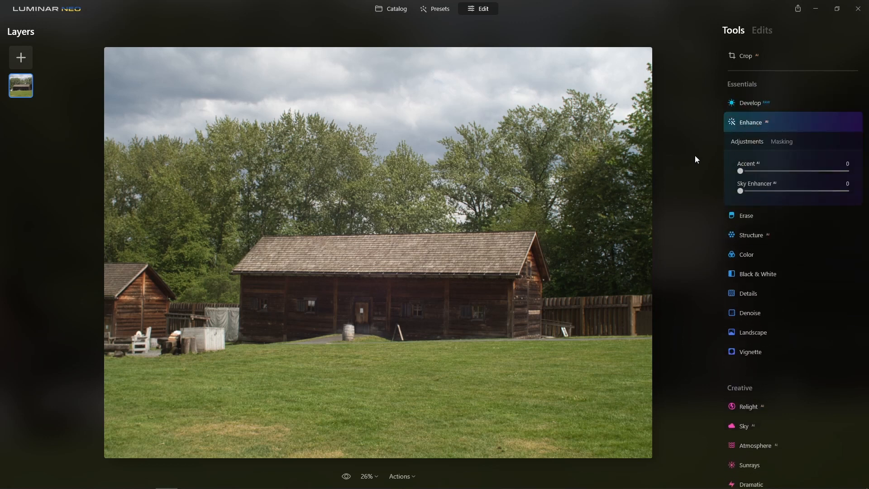
left_click(786, 142)
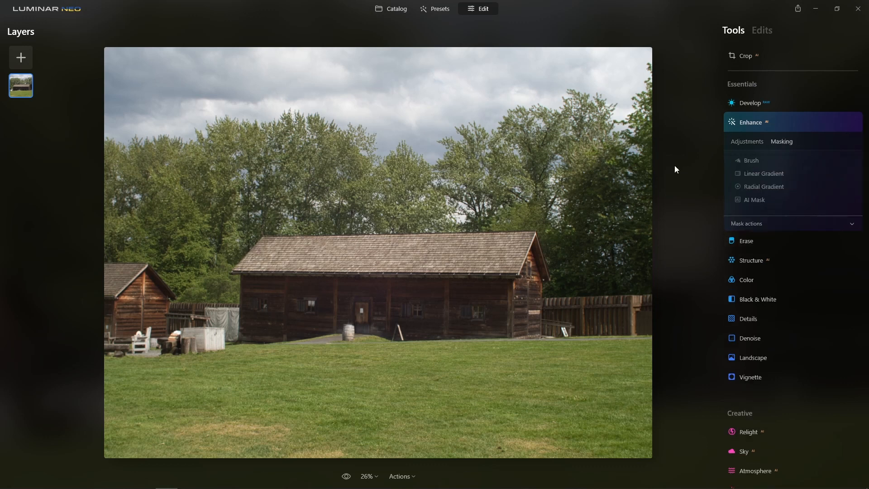
left_click(755, 201)
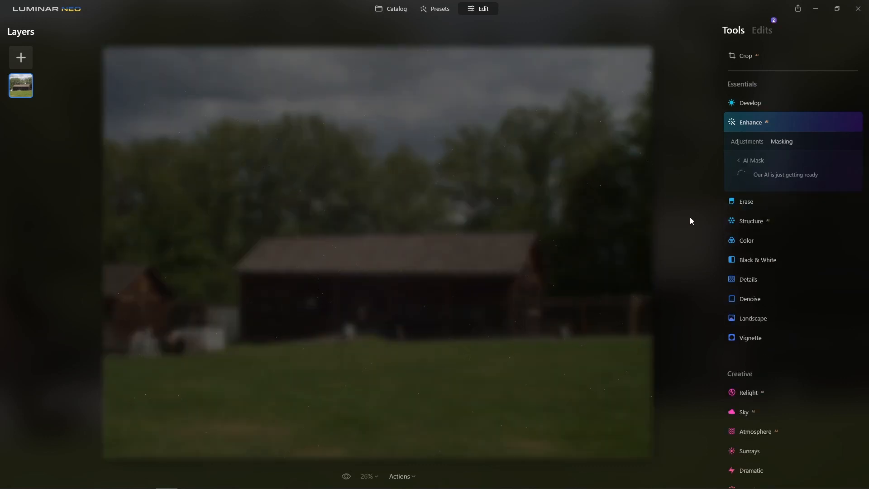
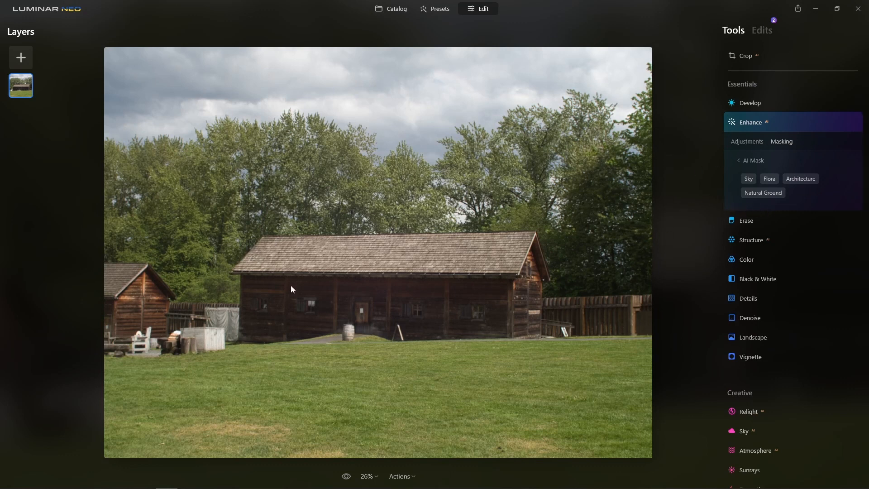
left_click(804, 181)
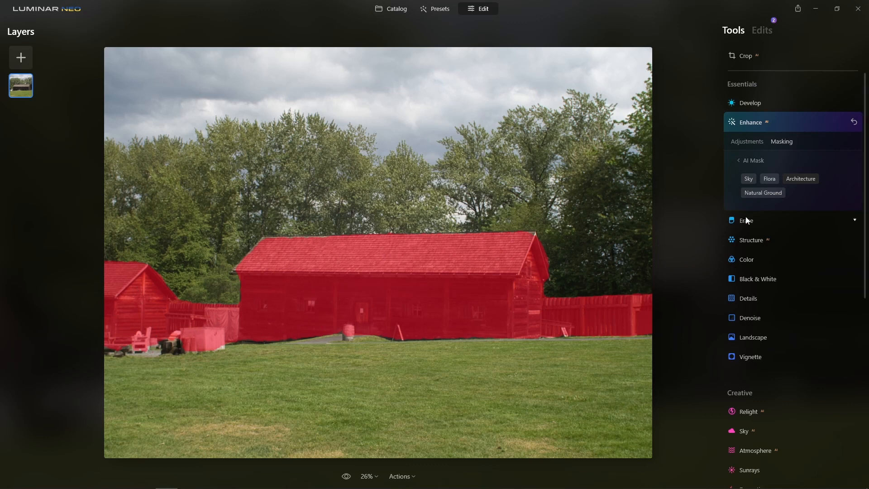
Erase the wooden fence and the small hut from the Enhance mask with a brush of size 43 and softness 0.
left_click(756, 142)
left_click(782, 142)
left_click(754, 161)
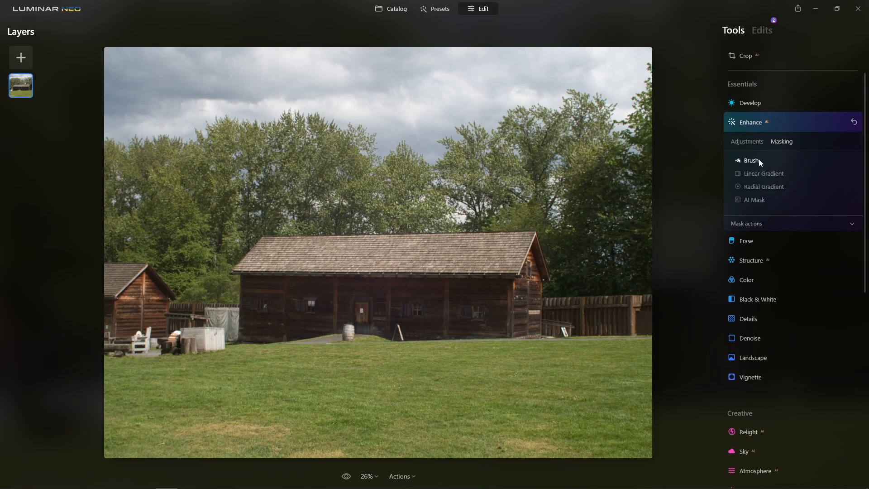
left_click(758, 159)
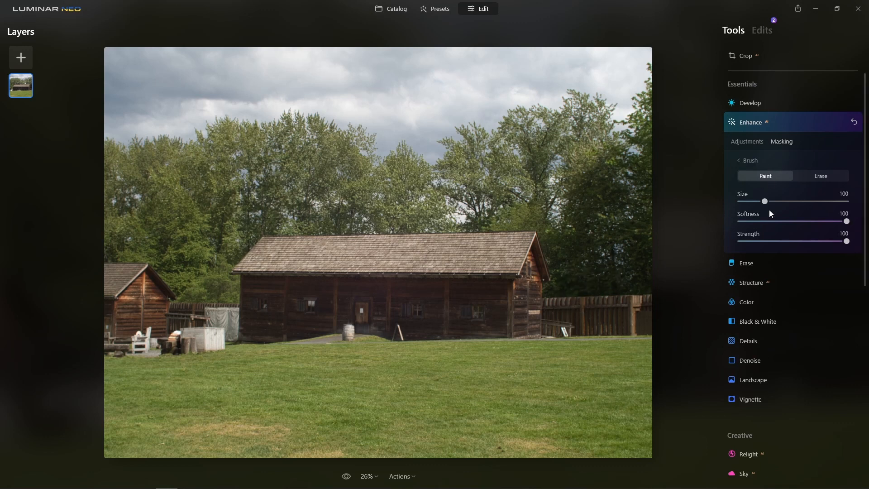
left_click(820, 180)
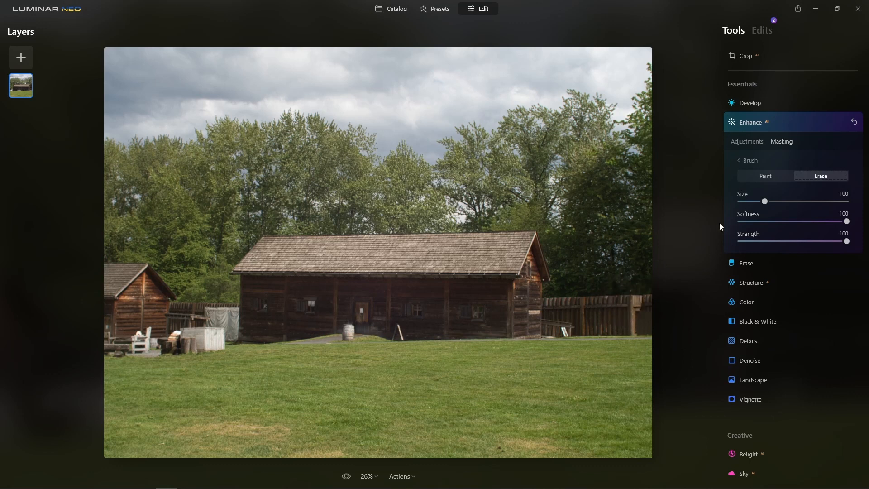
left_click_drag(765, 200, 750, 202)
left_click_drag(621, 305, 584, 299)
left_click_drag(845, 221, 735, 221)
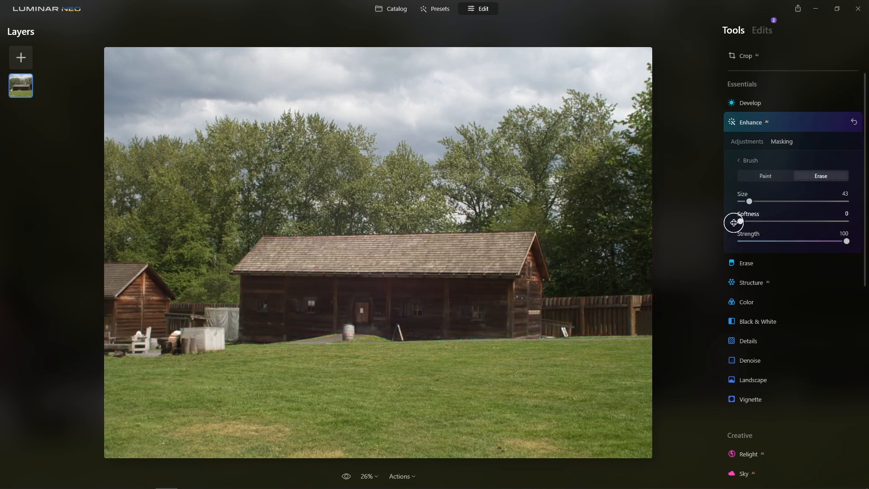
mouse_move(619, 334)
left_mouse_down()
mouse_move(643, 301)
mouse_move(567, 298)
mouse_move(579, 329)
mouse_move(638, 331)
mouse_move(580, 316)
mouse_move(644, 306)
left_mouse_up()
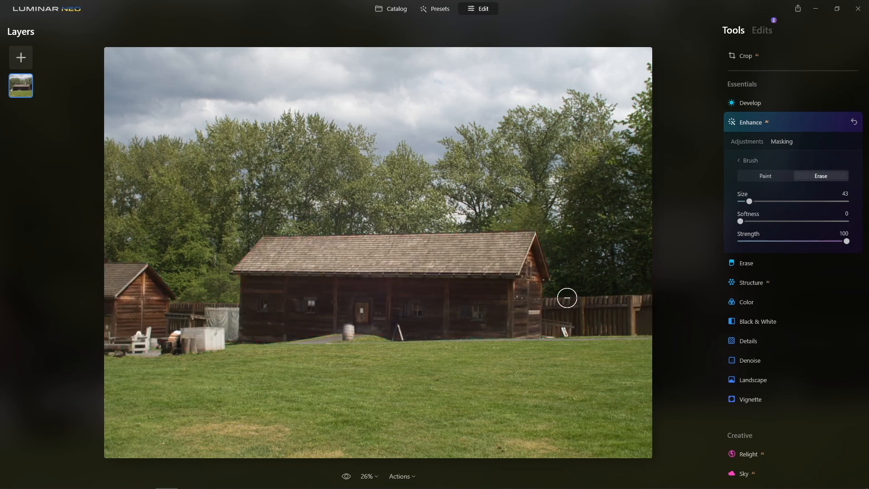
mouse_move(566, 297)
left_mouse_down()
mouse_move(555, 338)
mouse_move(554, 295)
mouse_move(553, 341)
left_mouse_up()
mouse_move(129, 269)
left_mouse_down()
mouse_move(74, 270)
mouse_move(128, 279)
mouse_move(92, 285)
mouse_move(174, 285)
mouse_move(105, 297)
mouse_move(151, 307)
mouse_move(102, 320)
mouse_move(122, 332)
mouse_move(107, 345)
mouse_move(183, 345)
mouse_move(141, 331)
mouse_move(179, 316)
mouse_move(179, 303)
mouse_move(112, 317)
mouse_move(144, 340)
mouse_move(192, 304)
mouse_move(204, 310)
mouse_move(210, 337)
mouse_move(213, 306)
mouse_move(219, 325)
mouse_move(229, 304)
mouse_move(225, 347)
mouse_move(156, 357)
left_mouse_up()
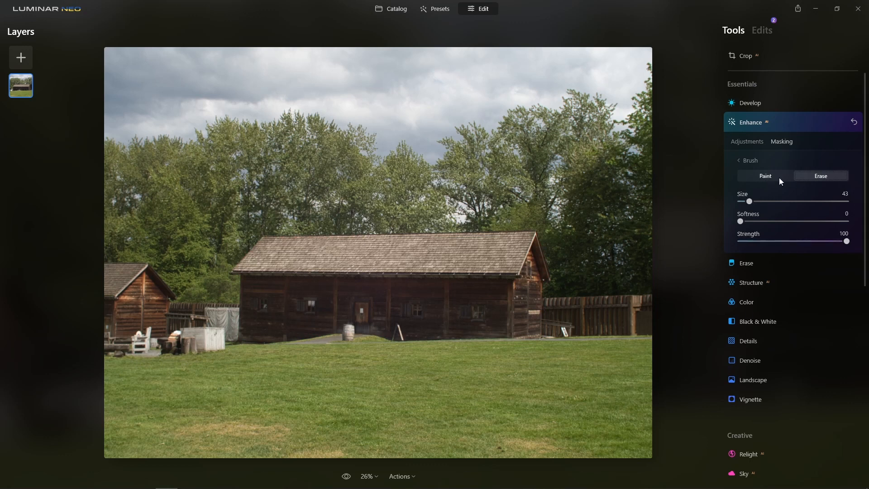
Set Enhance's Accent to 85 and compare the photo with and without the effect.
left_click(753, 142)
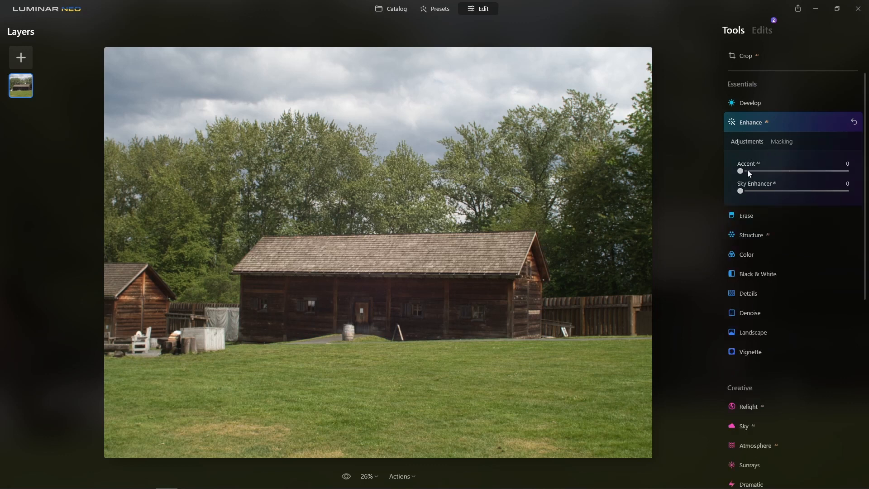
left_click_drag(740, 171, 831, 171)
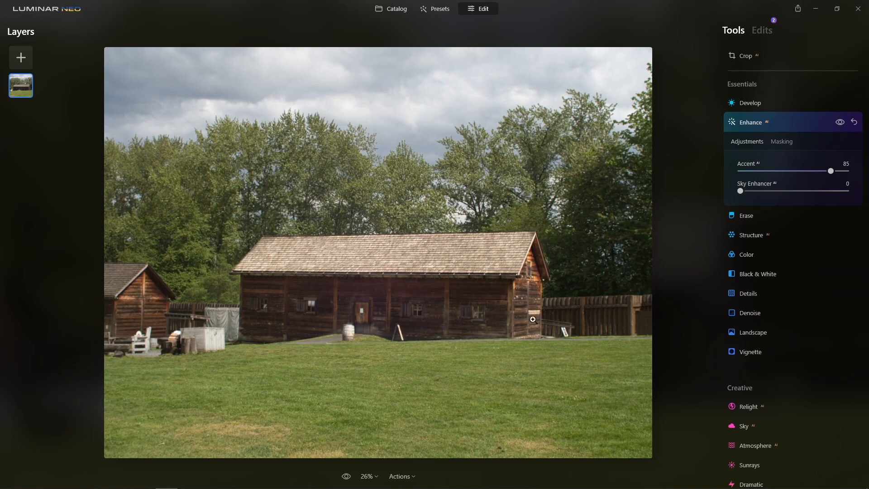
left_click(840, 122)
left_click(841, 122)
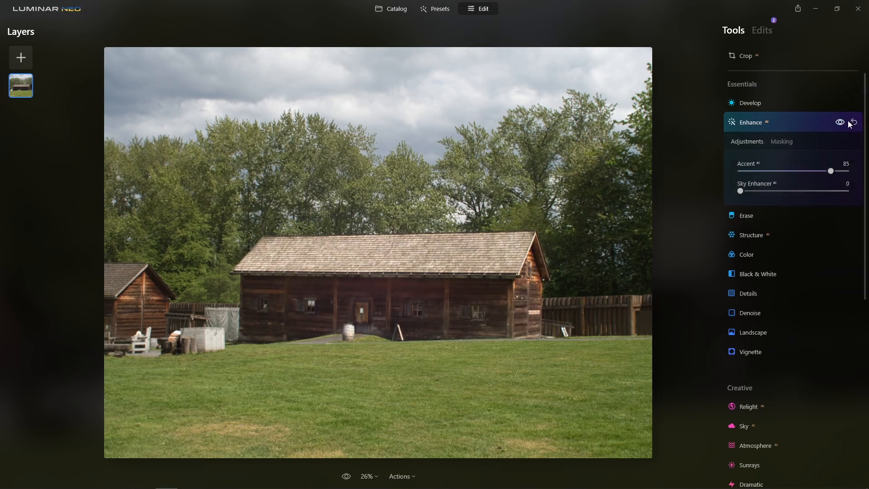
mouse_move(831, 171)
left_mouse_down()
mouse_move(845, 171)
mouse_move(831, 173)
left_mouse_up()
left_click(797, 117)
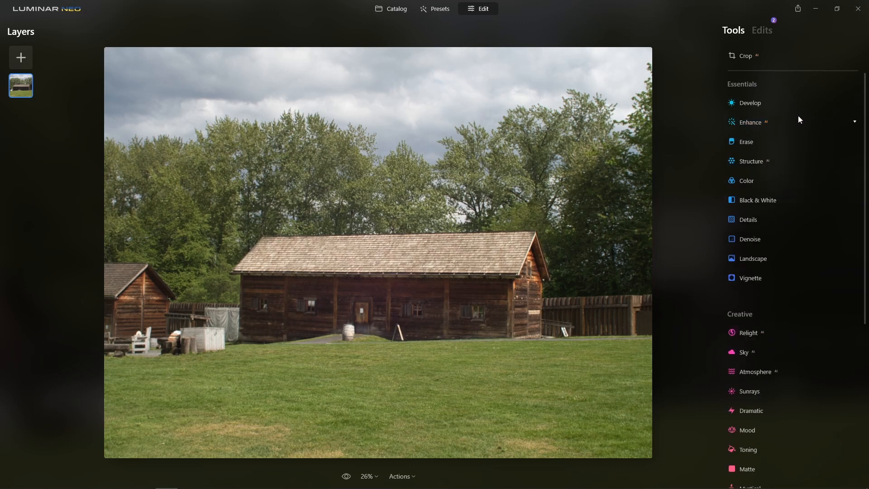
Limit the Develop tool to the buildings with an AI mask for Architecture.
left_click(757, 105)
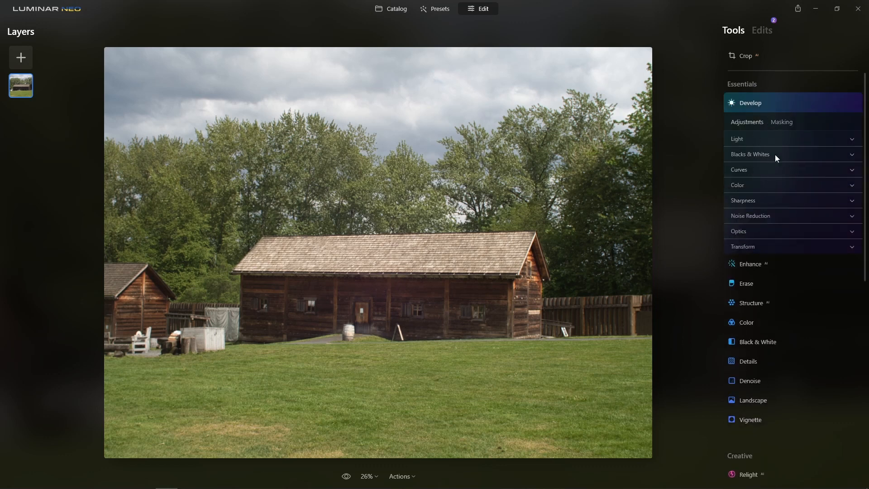
left_click(785, 122)
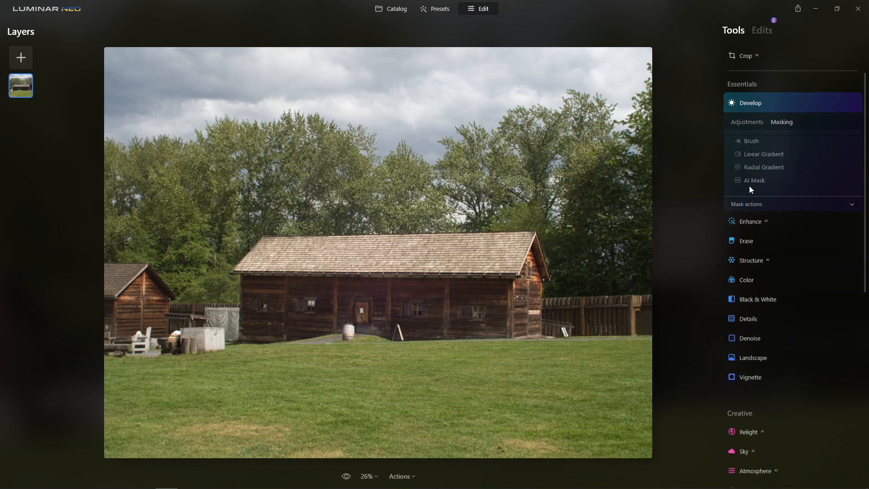
left_click(765, 180)
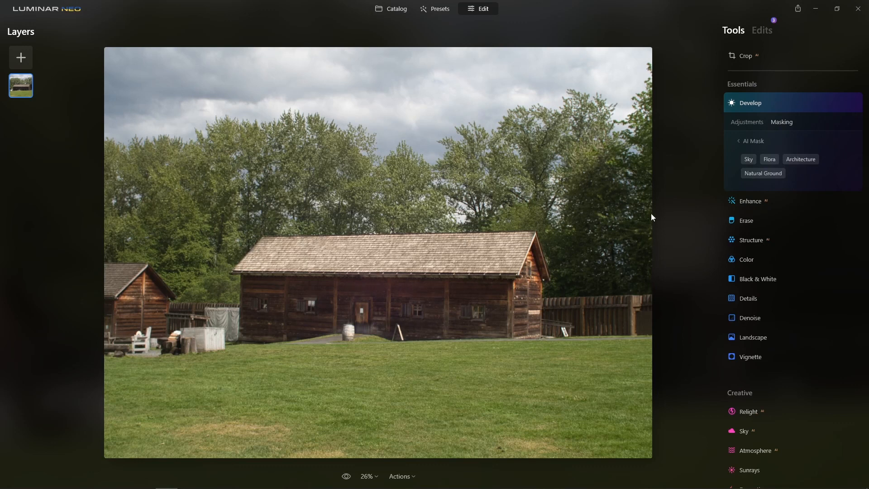
left_click(802, 159)
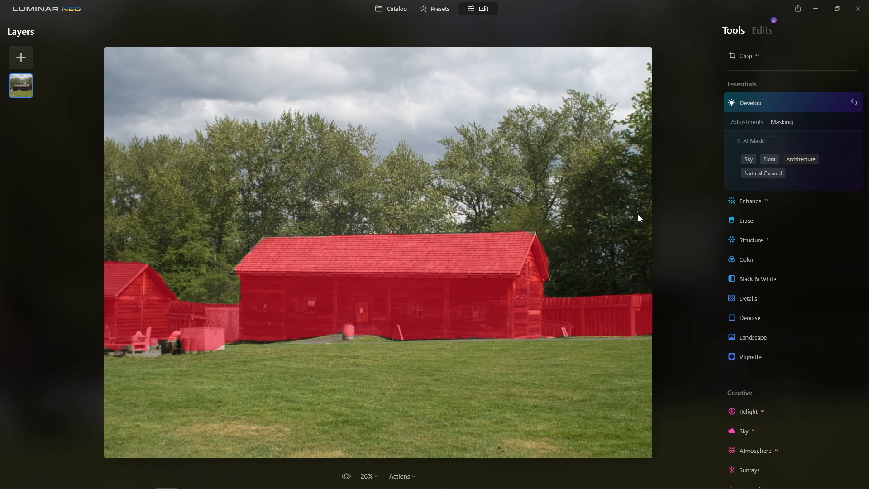
left_click(759, 143)
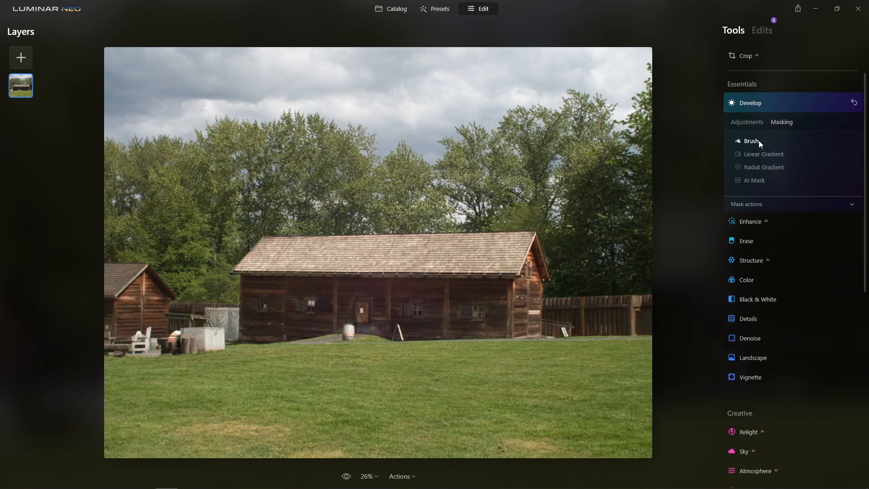
Add three points to Develop's curve, lift the shadow point slightly, lower the highlight point, and compare the photo with and without Develop.
left_click(755, 125)
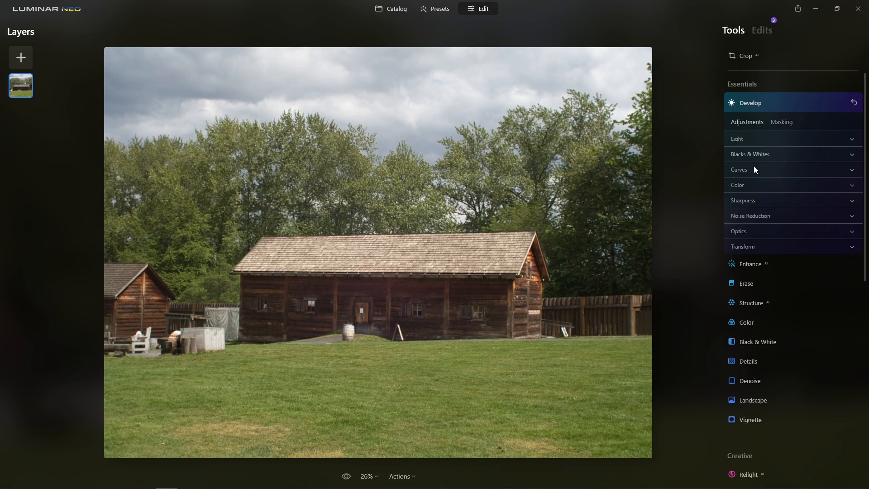
left_click(742, 171)
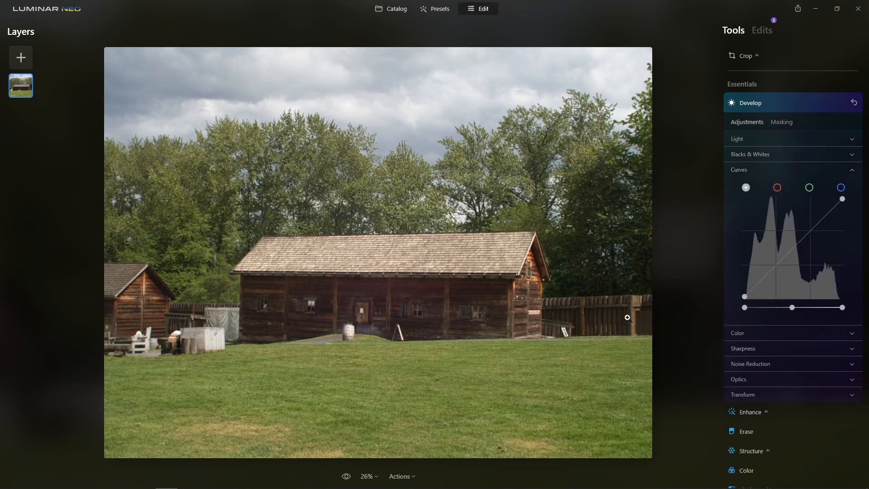
left_click(794, 247)
left_click(820, 222)
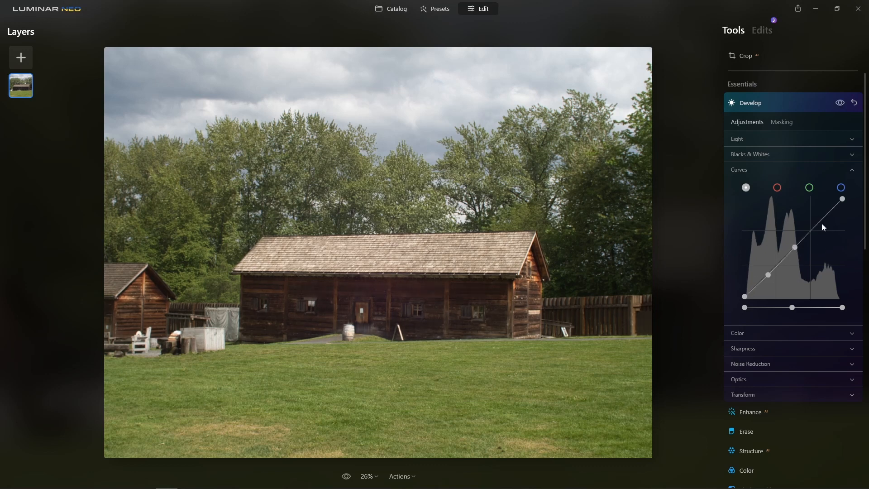
left_click(767, 275)
left_click_drag(766, 273, 764, 273)
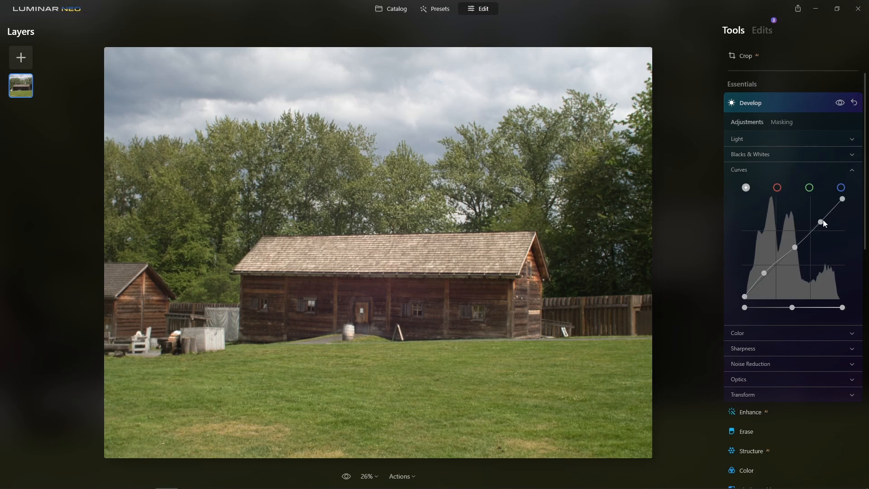
left_click_drag(820, 222, 828, 229)
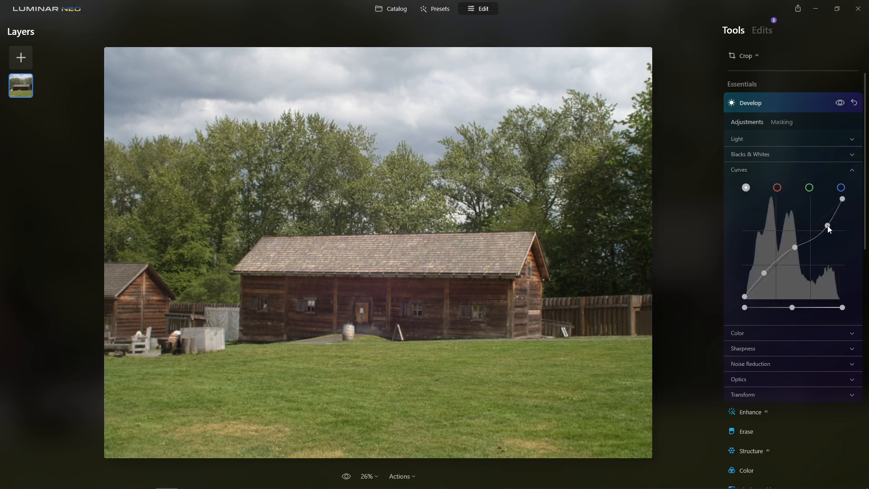
left_click(839, 104)
left_click(840, 103)
left_click(778, 101)
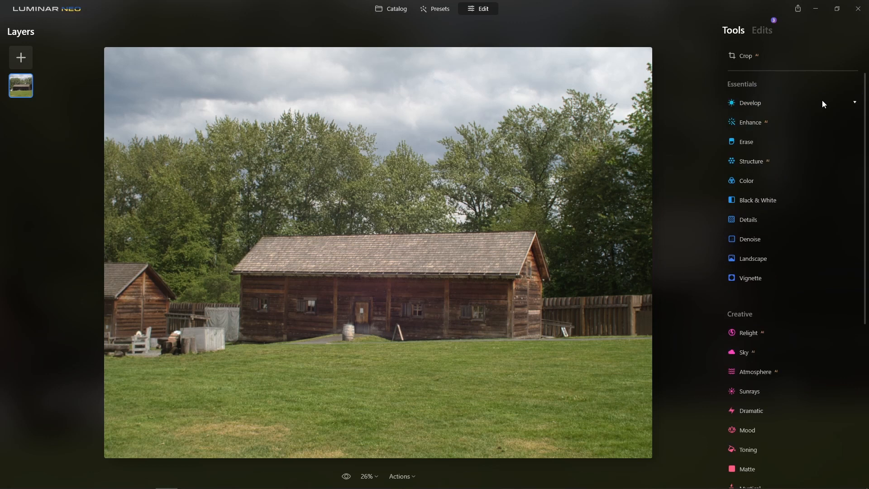
Compare the wooden building photo with its original, toggling all the edits off and on twice.
left_click(346, 477)
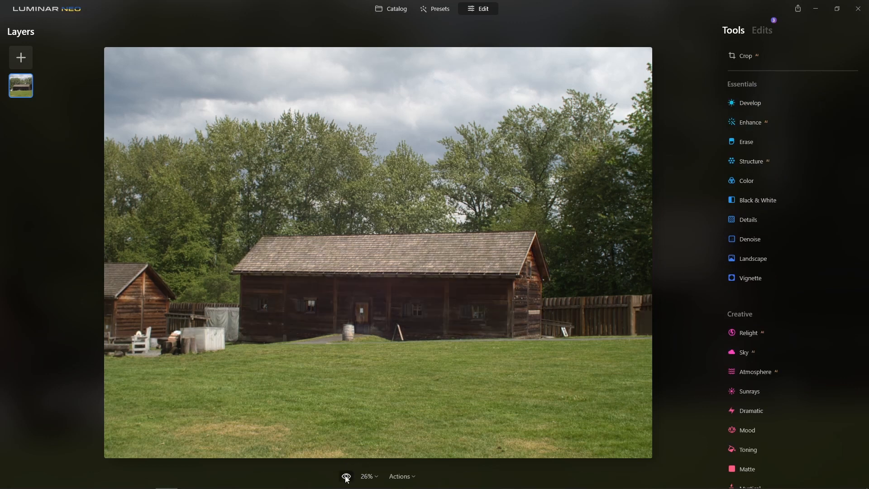
left_click(347, 476)
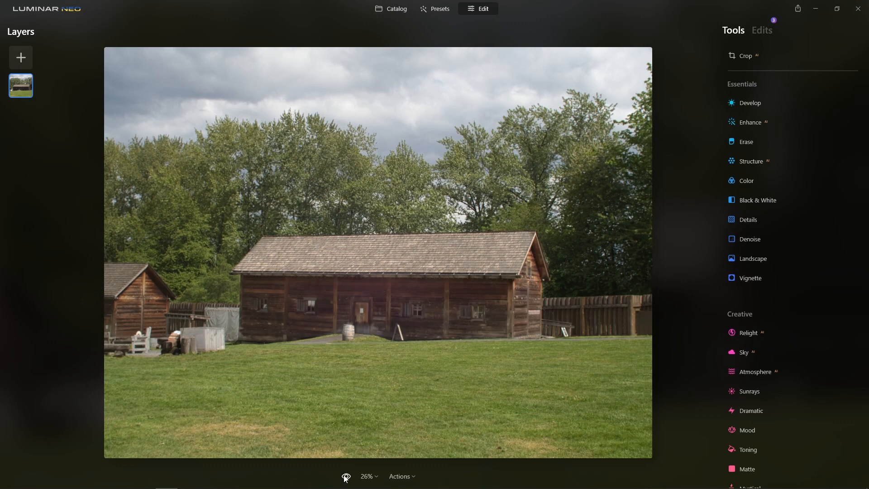
left_click(347, 477)
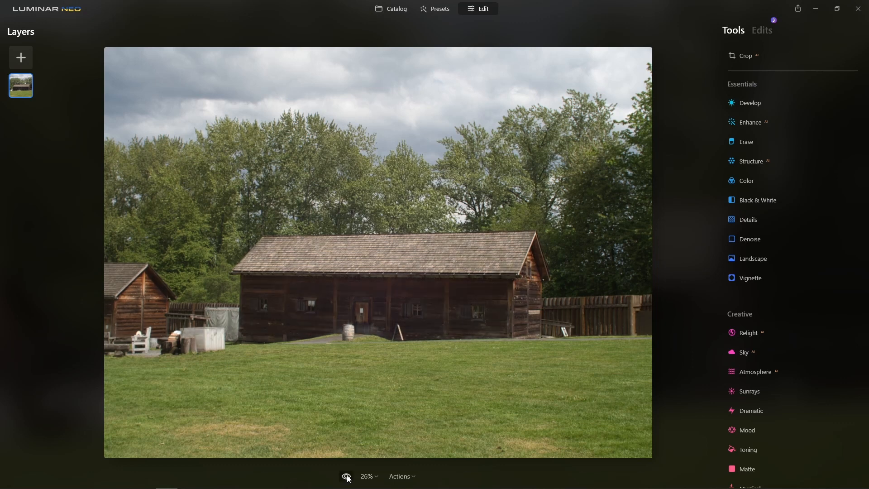
left_click(347, 477)
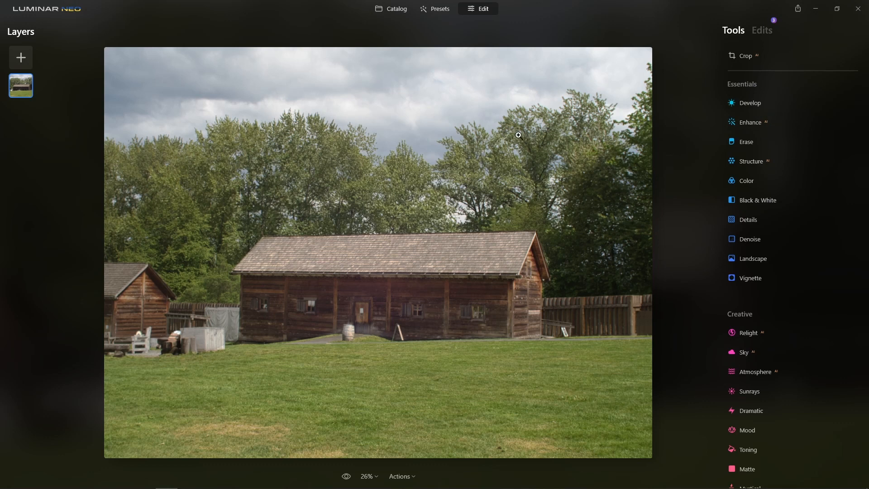
Look at the reset Enhance tool and review the photo's list of applied edits.
left_click(756, 123)
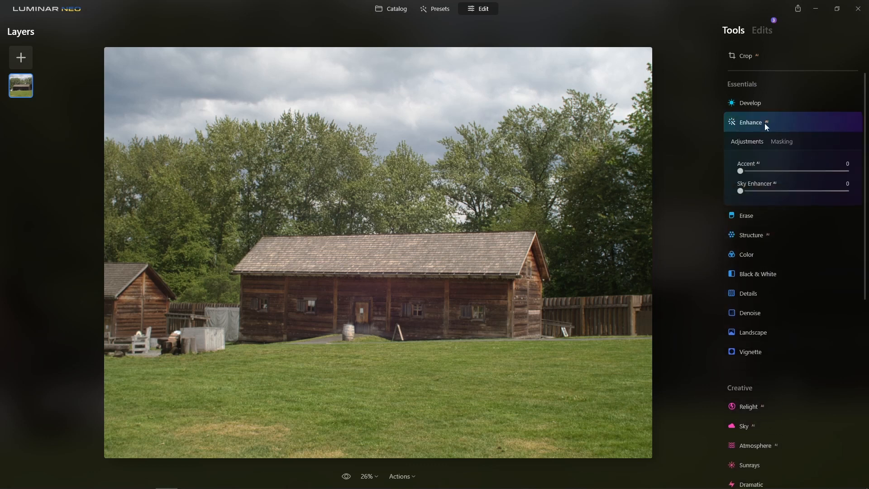
left_click(788, 125)
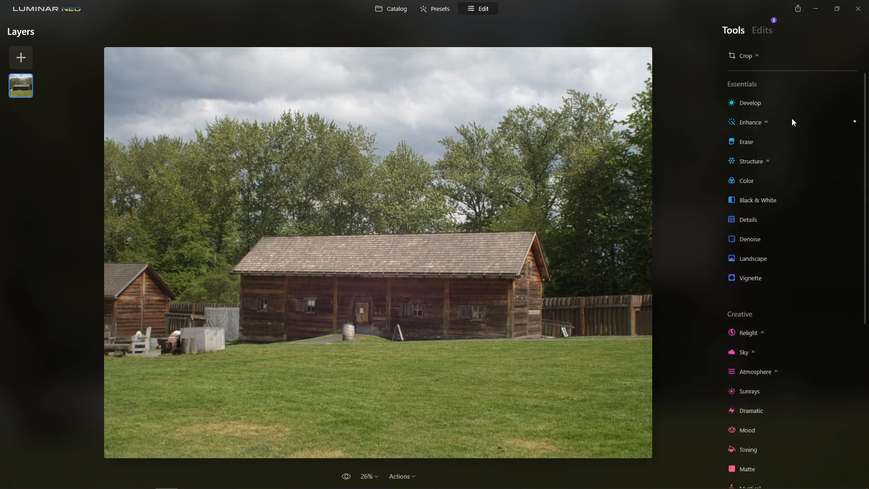
left_click(762, 29)
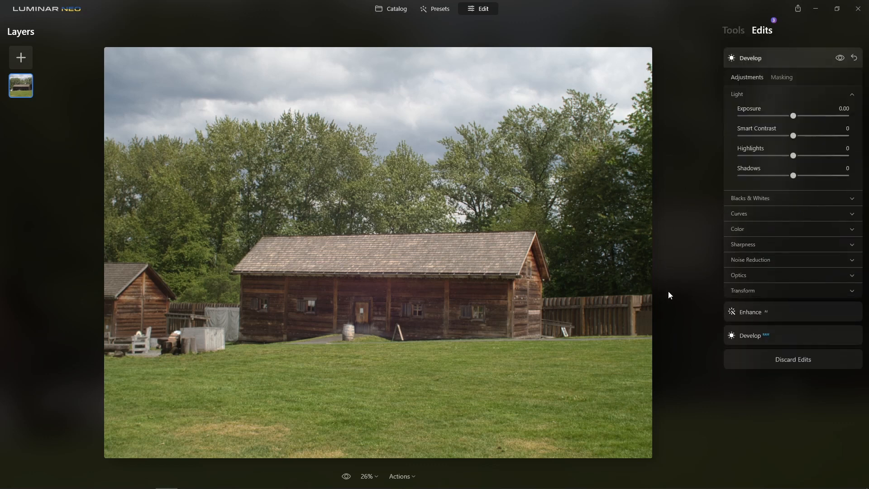
left_click(734, 29)
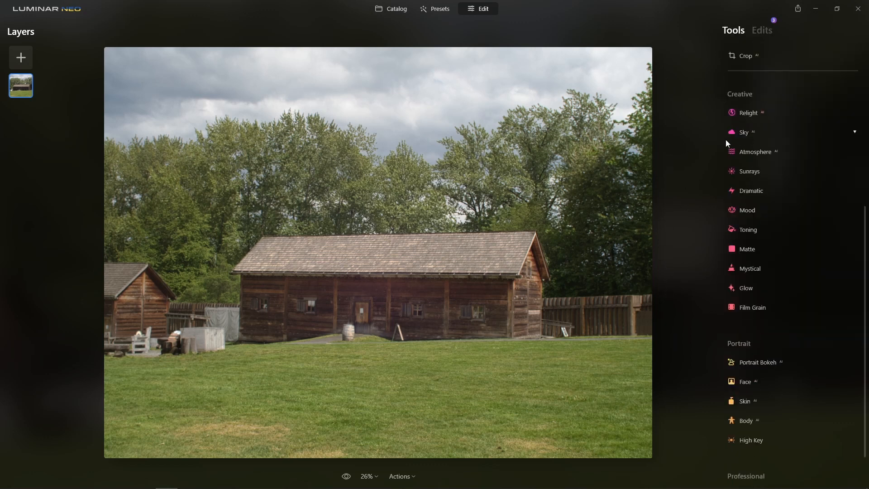
Add a new, unmasked Enhance adjustment with Accent at 69 and Sky Enhancer at about mid-range.
scroll(807, 143, "up", 5)
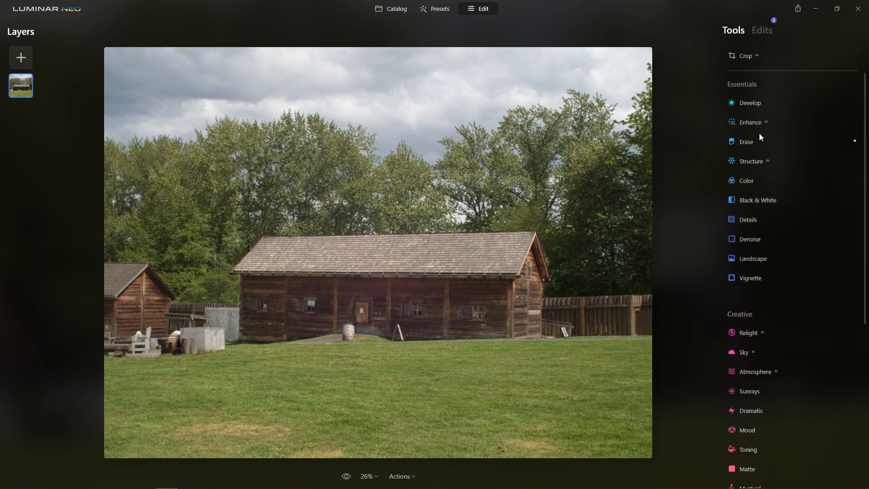
left_click(751, 123)
left_click_drag(742, 172, 817, 171)
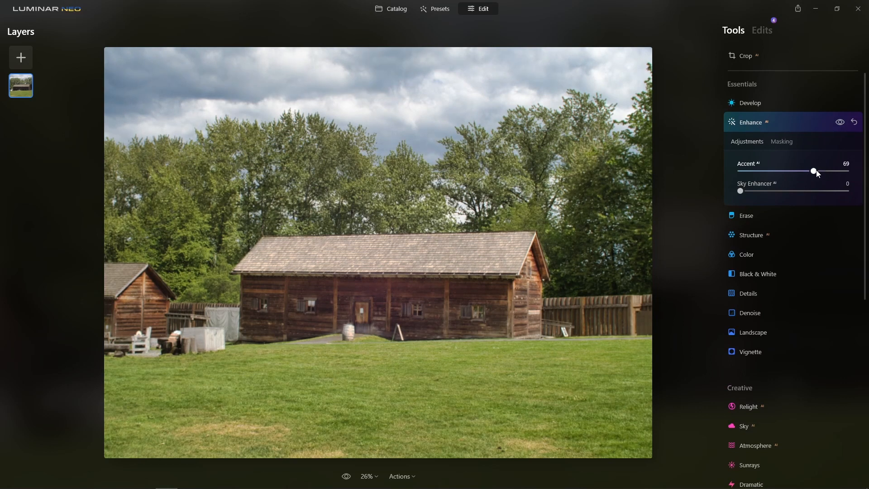
left_click_drag(741, 191, 803, 191)
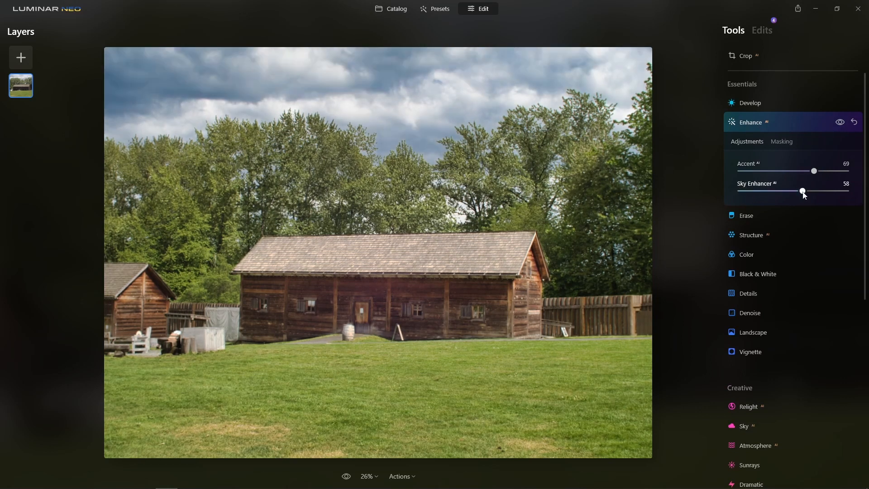
left_click(793, 191)
left_click(779, 124)
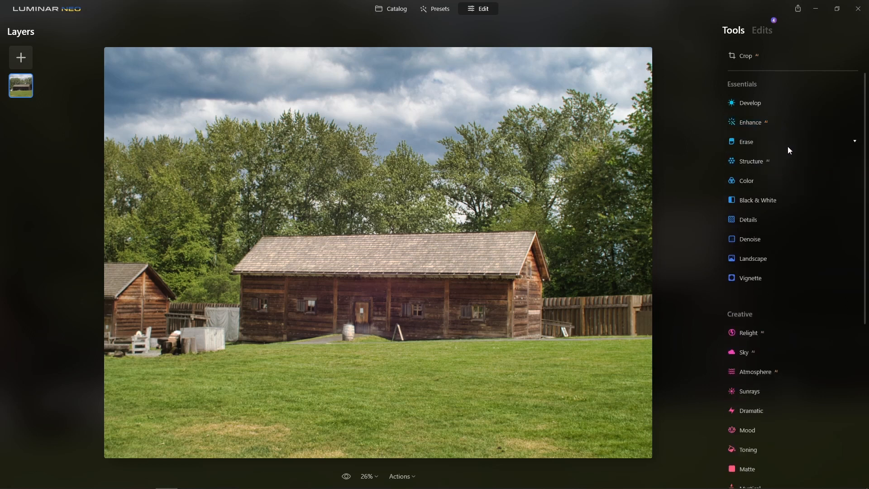
Set the Structure tool's Amount to 10.
left_click(759, 162)
mouse_move(795, 210)
left_mouse_down()
mouse_move(826, 214)
mouse_move(783, 214)
mouse_move(801, 216)
left_mouse_up()
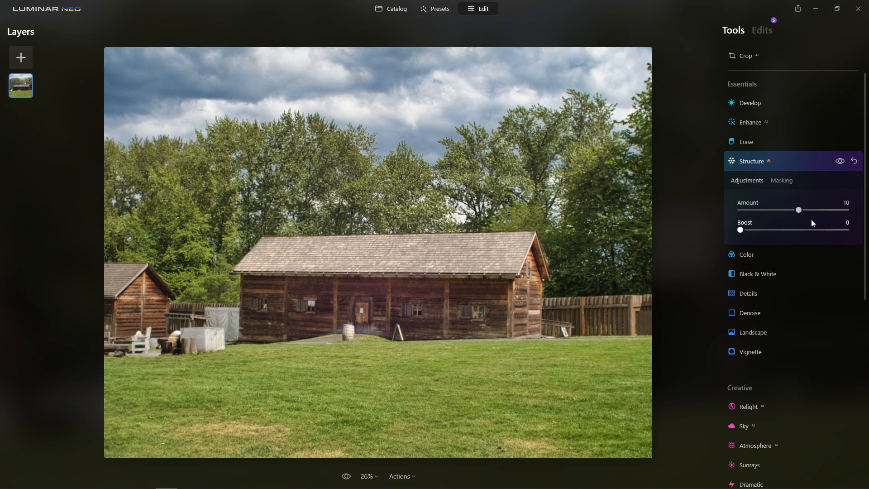
left_click(791, 162)
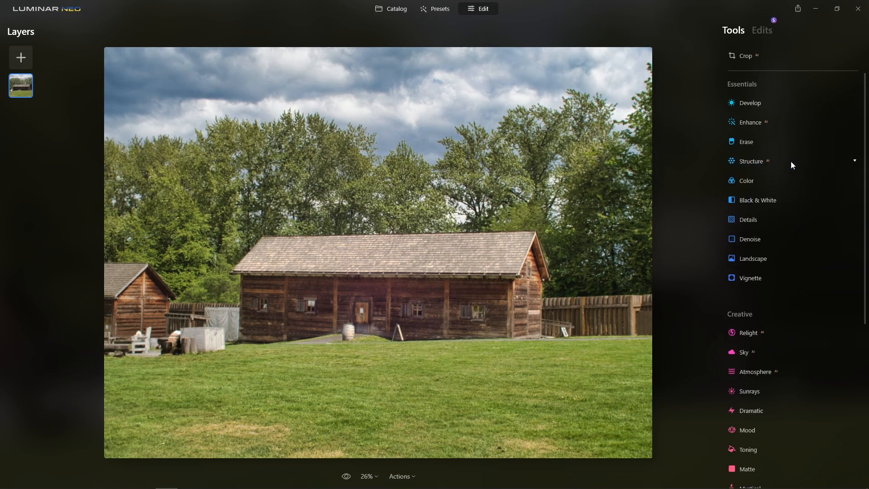
Set the Landscape tool's Foliage Enhancer to 18.
left_click(767, 259)
left_click_drag(741, 347, 761, 348)
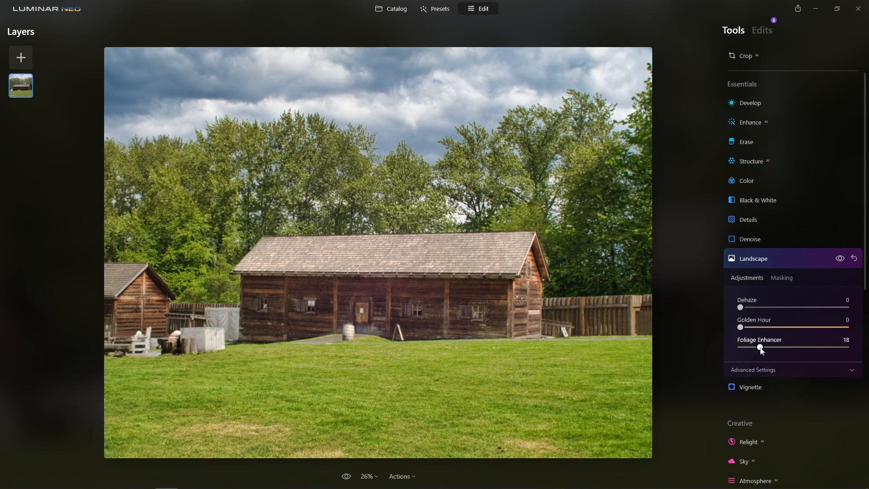
left_click(787, 260)
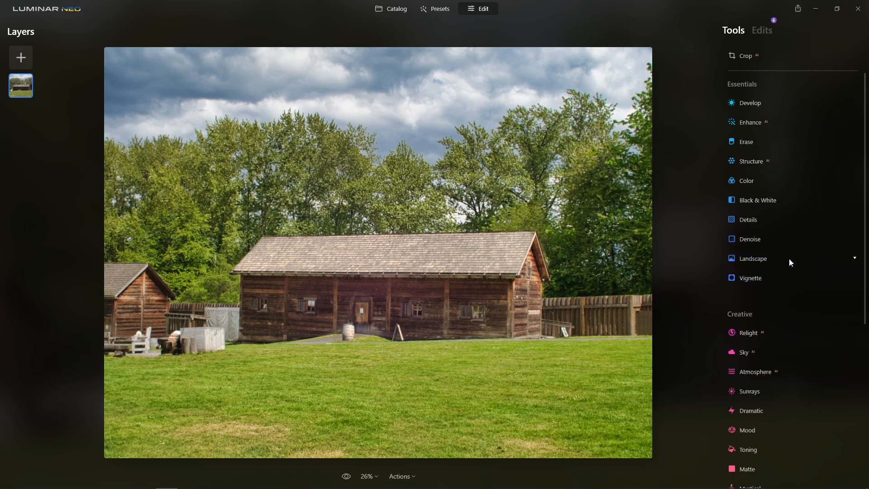
Set the Dramatic tool's Amount to 2 and compare the photo with and without the effect.
scroll(789, 259, "down", 4)
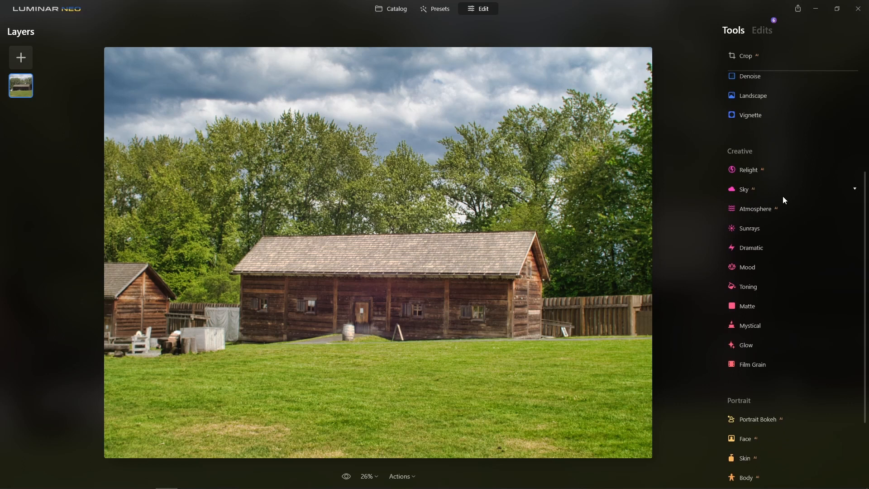
left_click(764, 248)
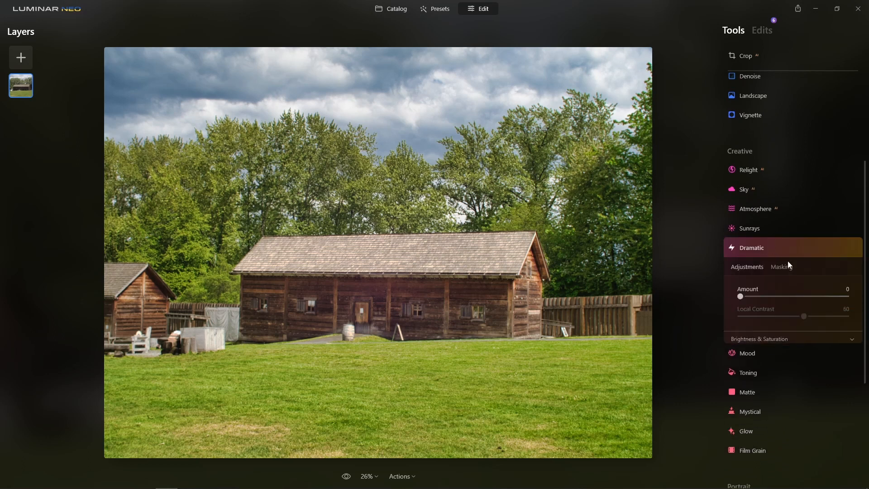
left_click_drag(739, 296, 806, 299)
left_click_drag(746, 299, 743, 300)
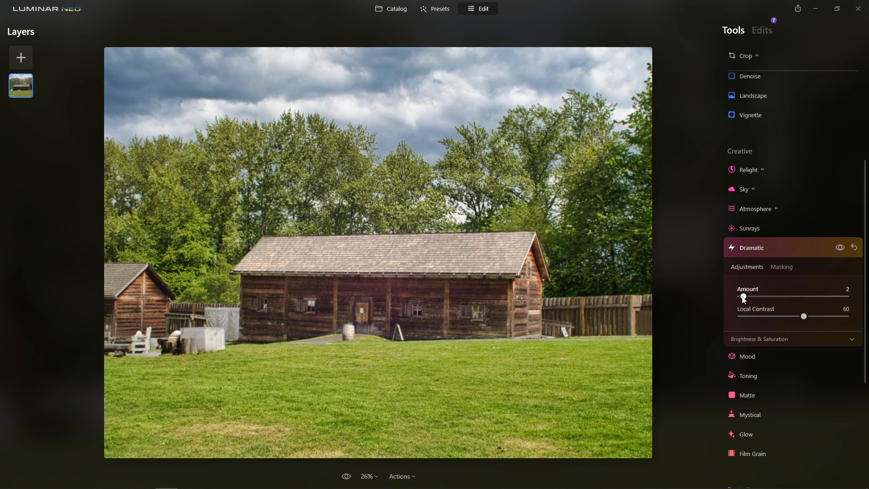
left_click(839, 248)
left_click(838, 248)
left_click(788, 248)
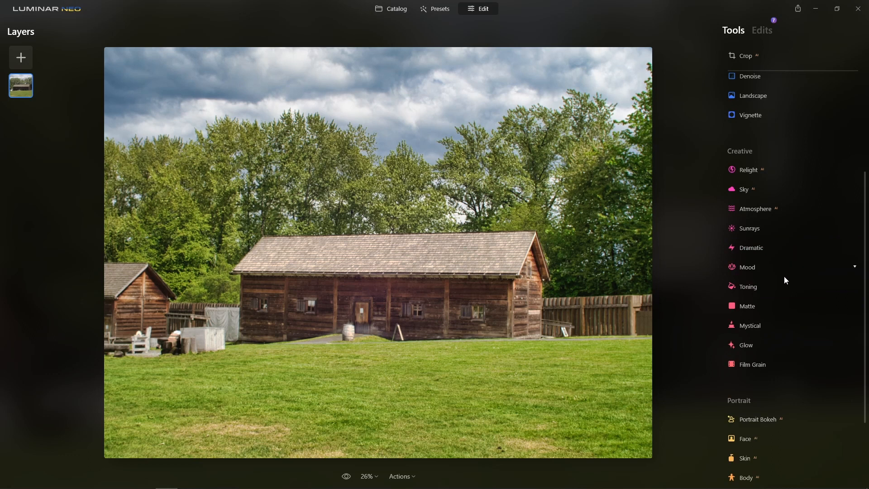
Try the Kodack chrome 3, Rosa, Maria, Gloria and Athena LUTs in the Mood tool.
left_click(768, 268)
left_click(778, 310)
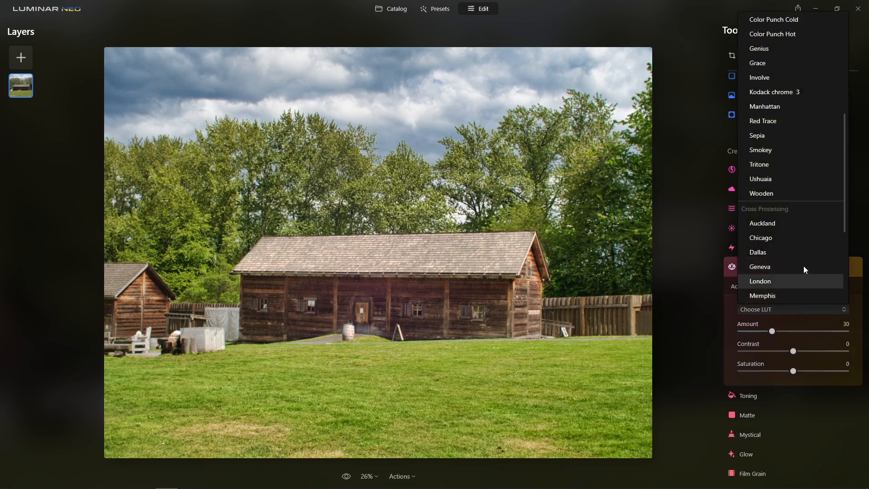
left_click(799, 93)
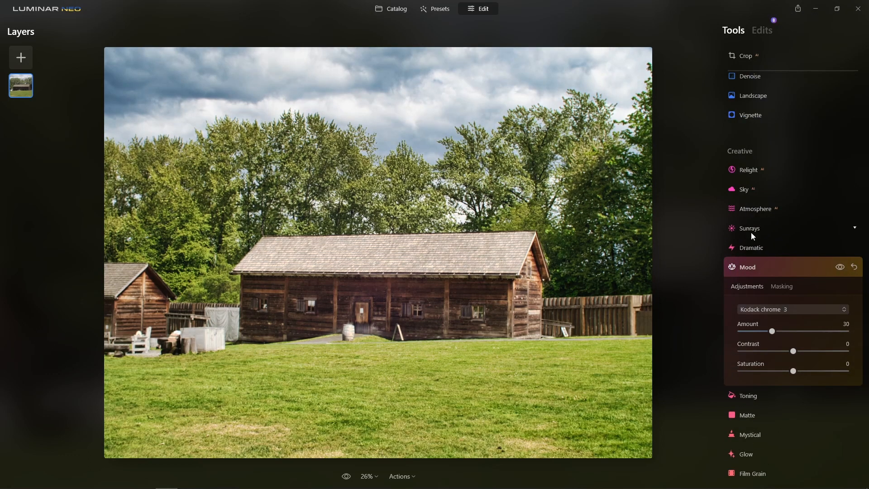
left_click(783, 309)
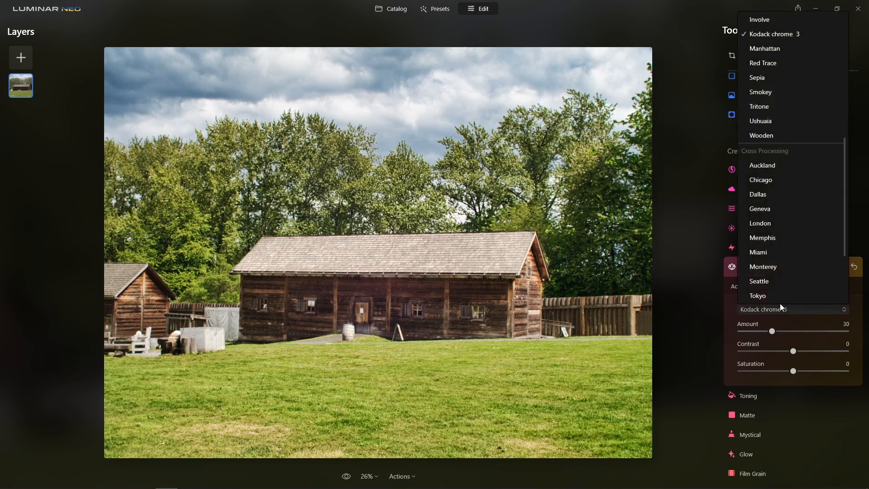
scroll(792, 185, "down", 3)
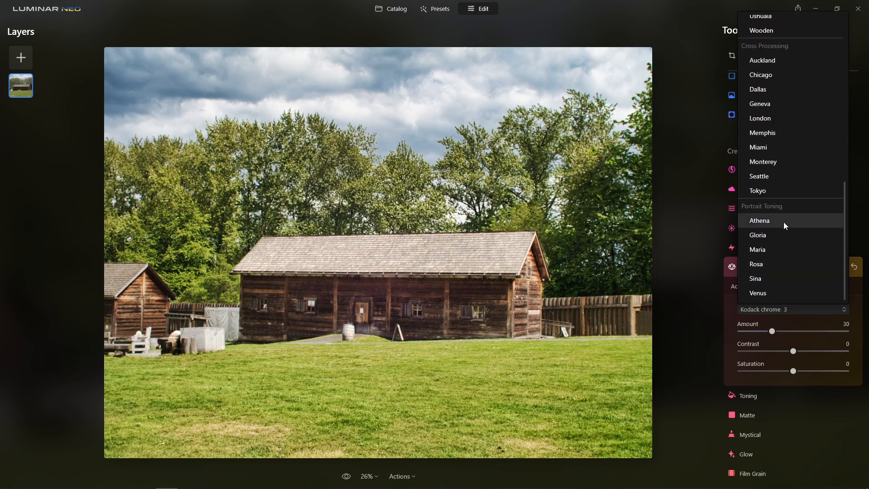
left_click(781, 265)
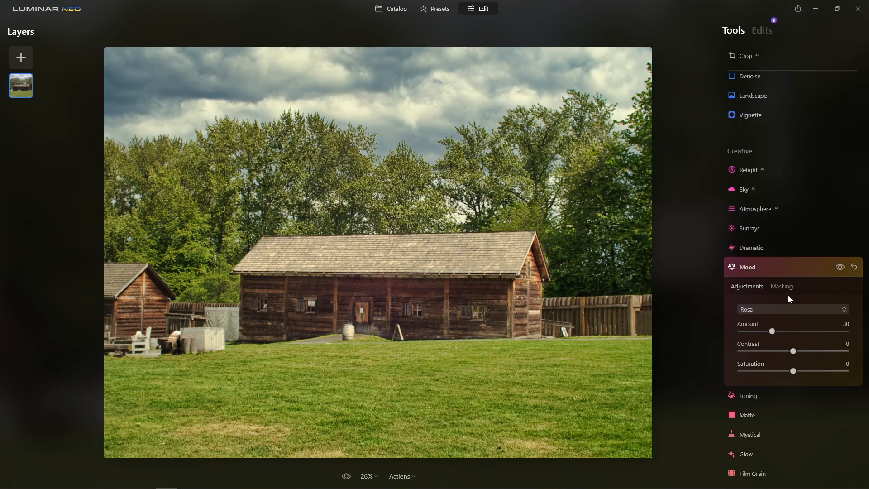
left_click(782, 311)
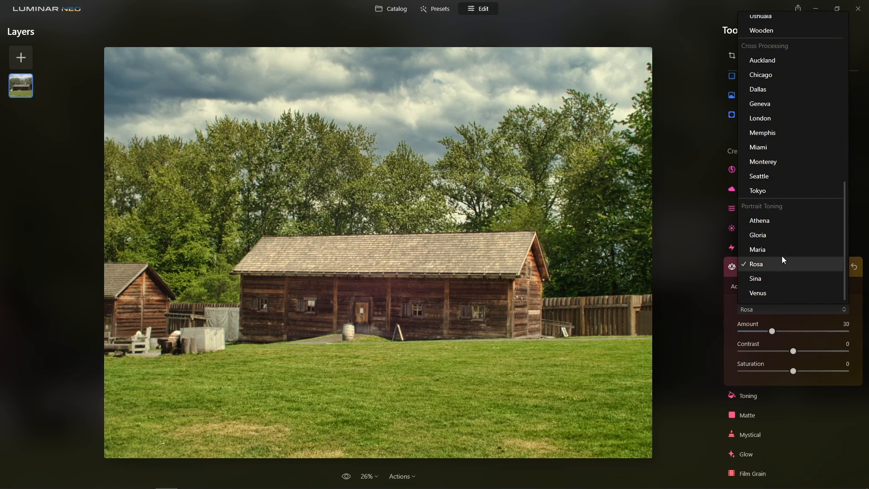
left_click(782, 250)
left_click(788, 312)
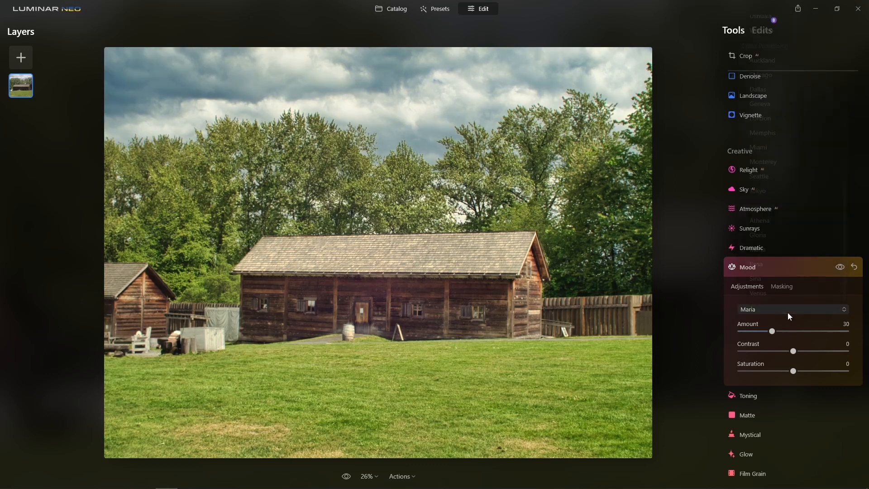
left_click(792, 234)
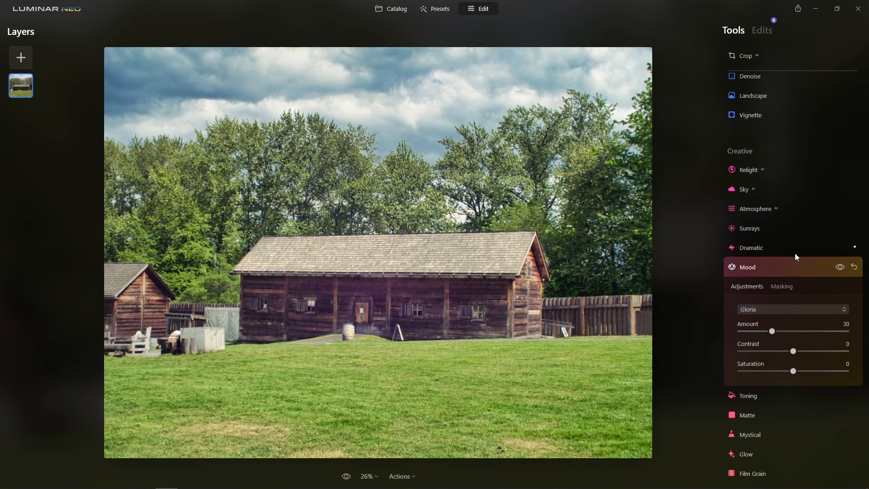
left_click(782, 309)
left_click(793, 224)
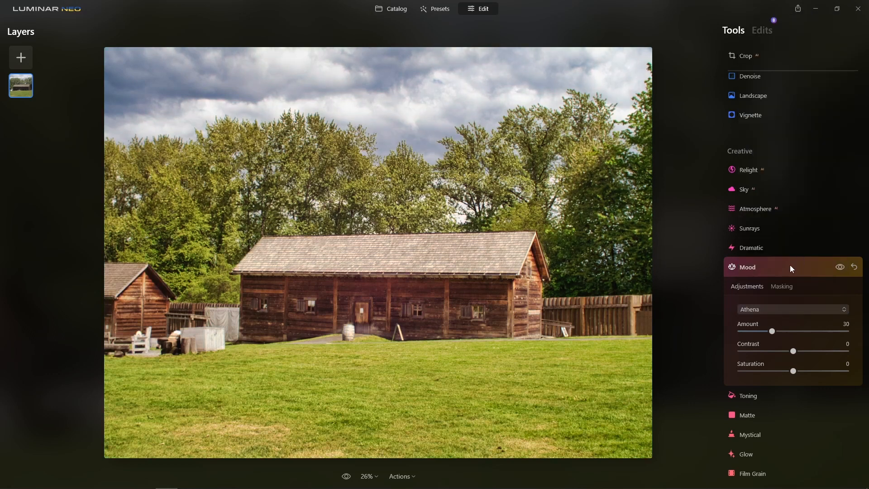
Apply the Venus LUT in the Mood tool and compare the photo with and without it.
left_click(781, 307)
left_click(786, 291)
left_click(840, 267)
left_click(840, 267)
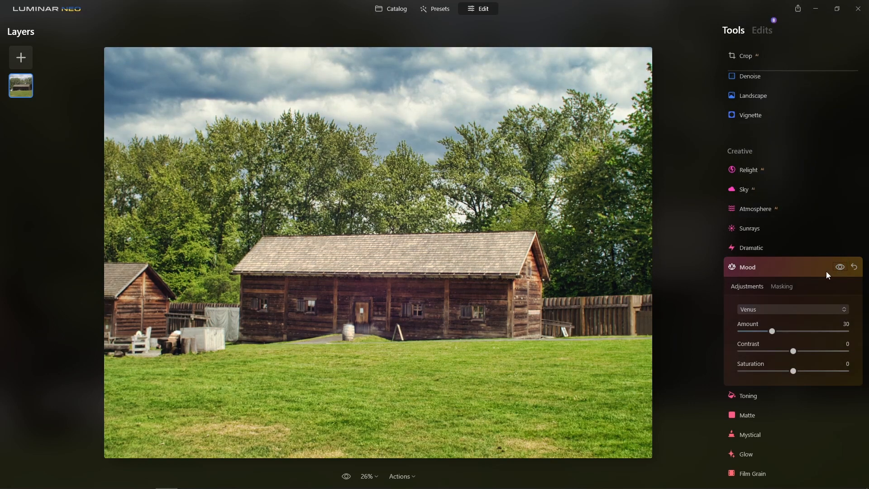
left_click(791, 271)
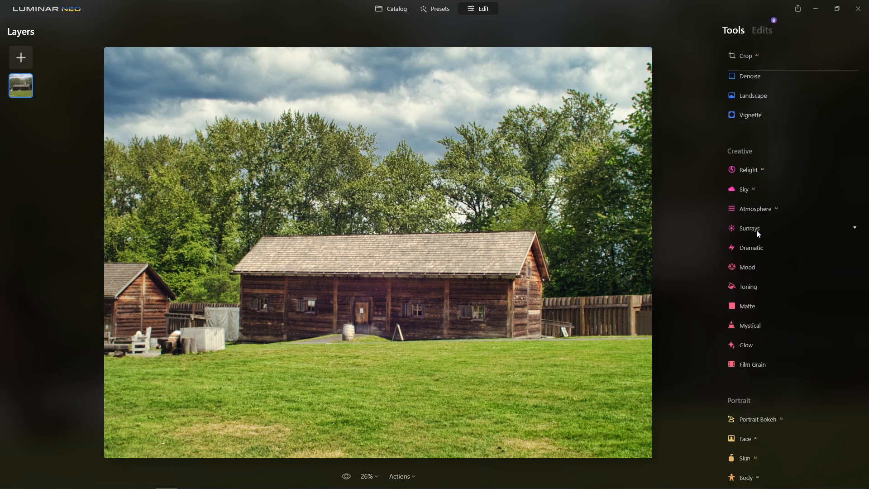
Add Sunrays with an Amount of 12, place the sun center at the photo's upper-right tree edge, and compare with and without the effect.
left_click(754, 230)
left_click(781, 272)
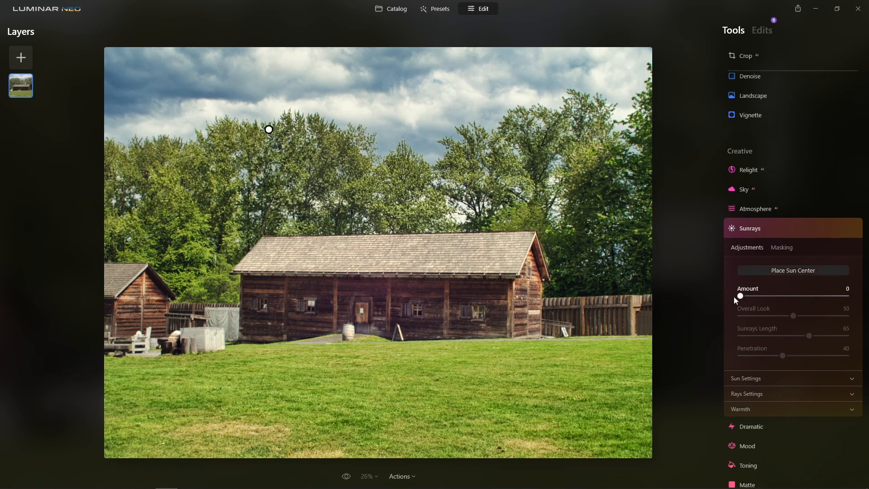
mouse_move(268, 129)
left_mouse_down()
mouse_move(604, 69)
mouse_move(629, 89)
mouse_move(622, 107)
left_mouse_up()
left_click_drag(740, 296, 757, 296)
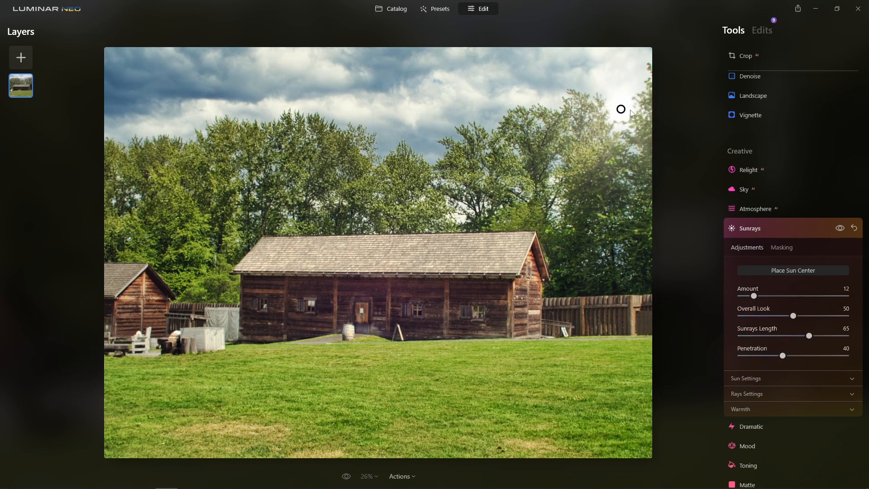
left_click_drag(626, 109, 635, 113)
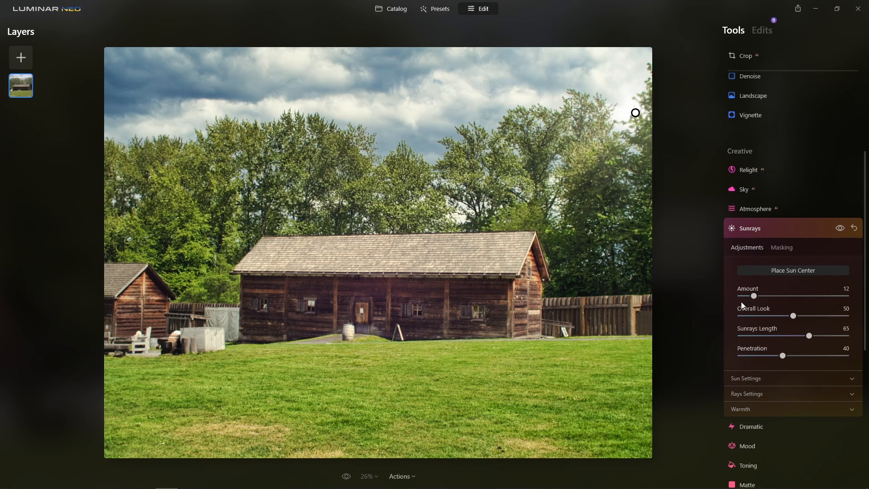
left_click(840, 227)
left_click(840, 227)
left_click(775, 227)
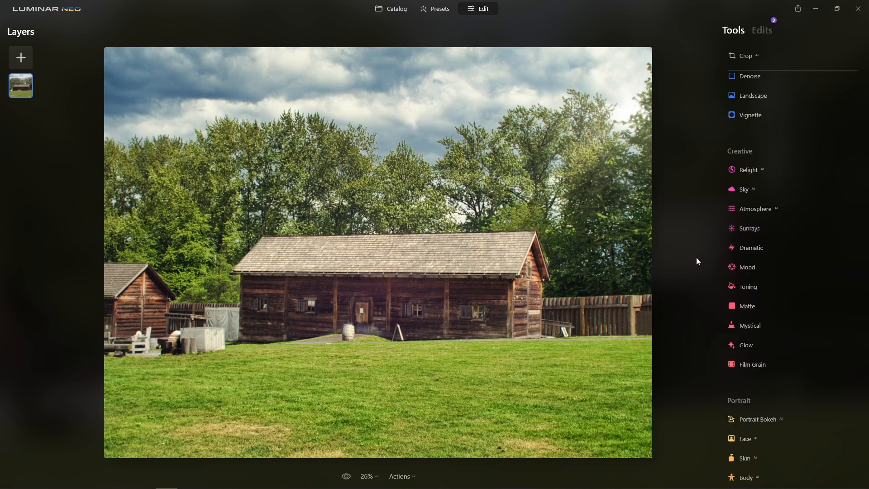
Add a Light Leaks image as a new layer, enlarge it beyond the photo, and shift its bright flare to the lawn's lower-left area.
left_click(21, 58)
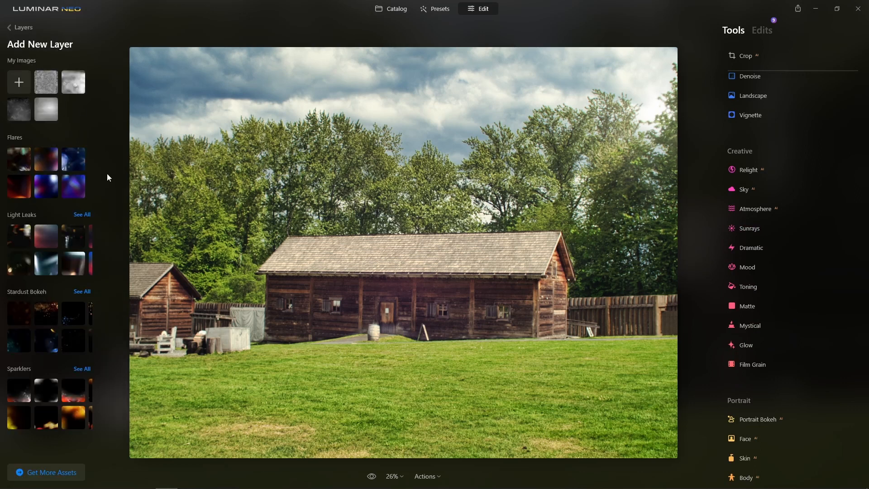
left_click(14, 265)
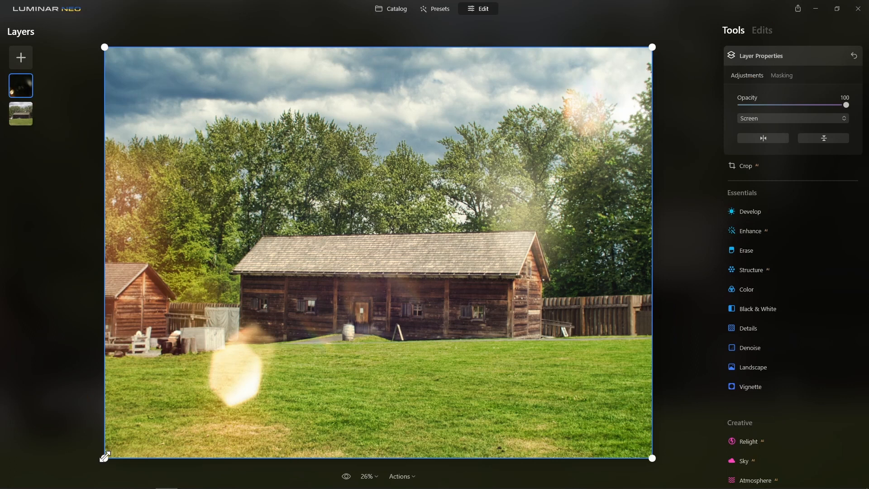
left_click_drag(105, 458, 80, 486)
left_click_drag(270, 370, 225, 404)
left_click_drag(609, 80, 693, 88)
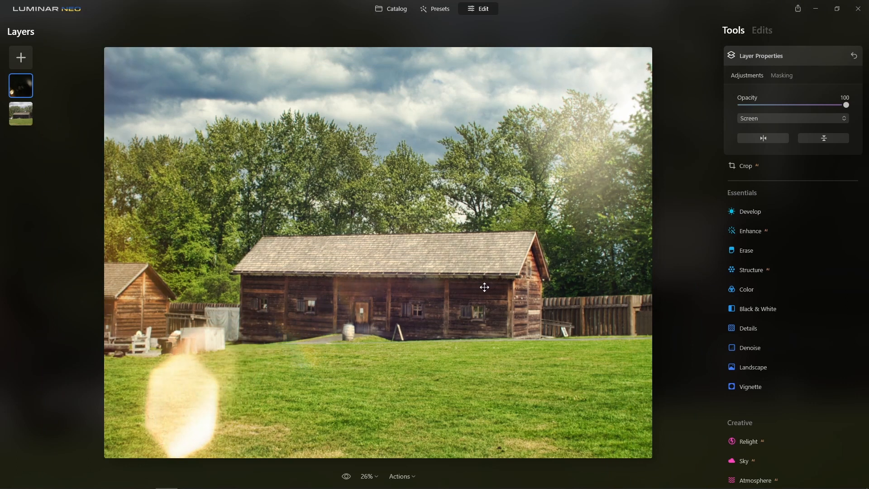
left_click_drag(553, 223, 529, 237)
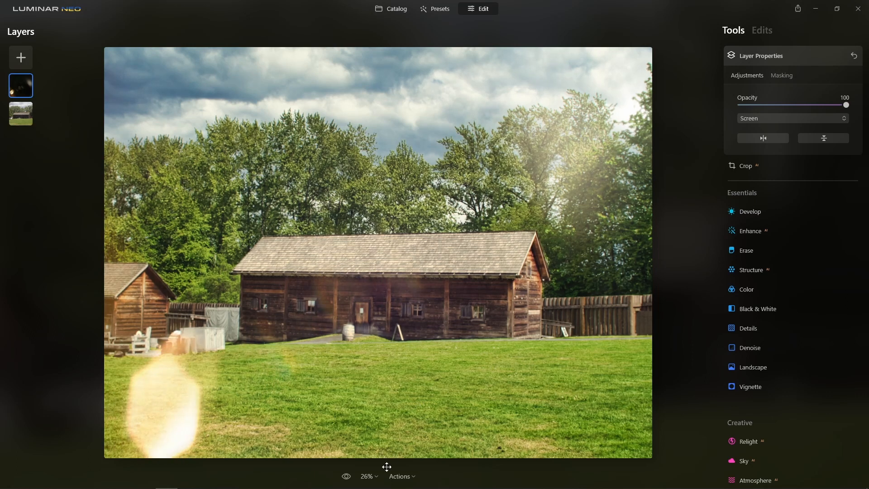
left_click(371, 475)
left_click(384, 372)
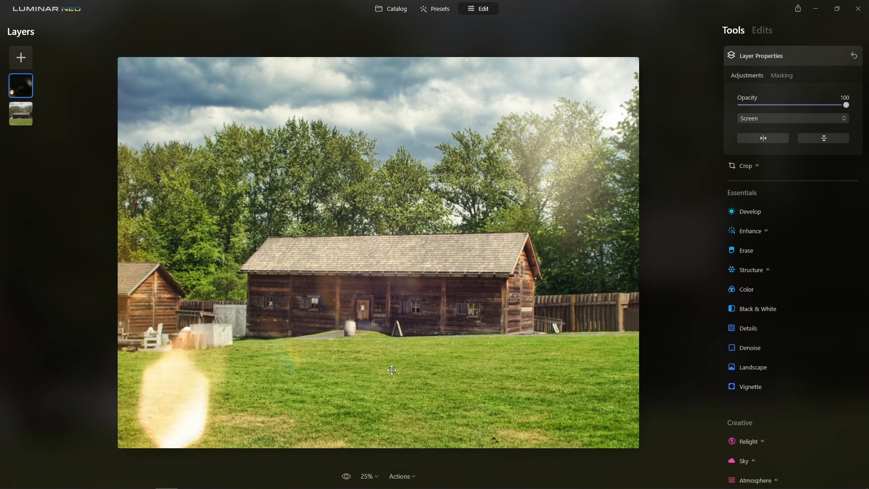
left_click_drag(271, 387, 263, 388)
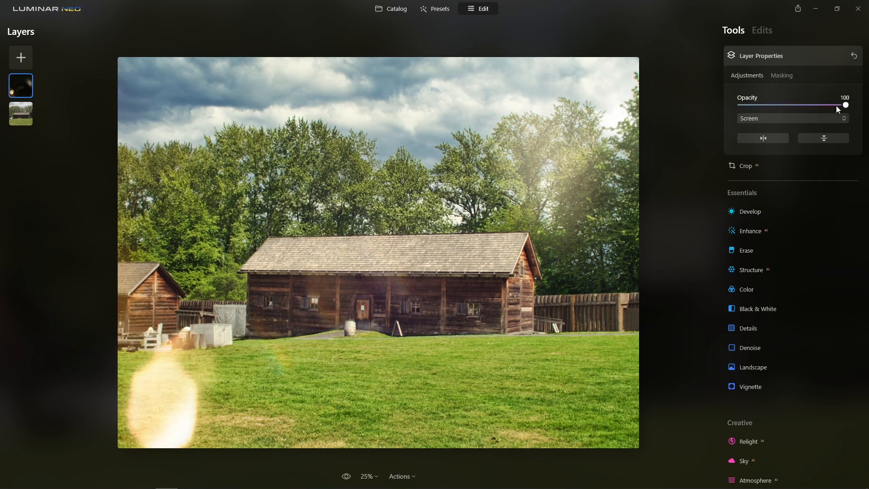
Set the light leak layer's Opacity to 34 and compare the edited photo with the original.
left_click_drag(836, 105, 776, 109)
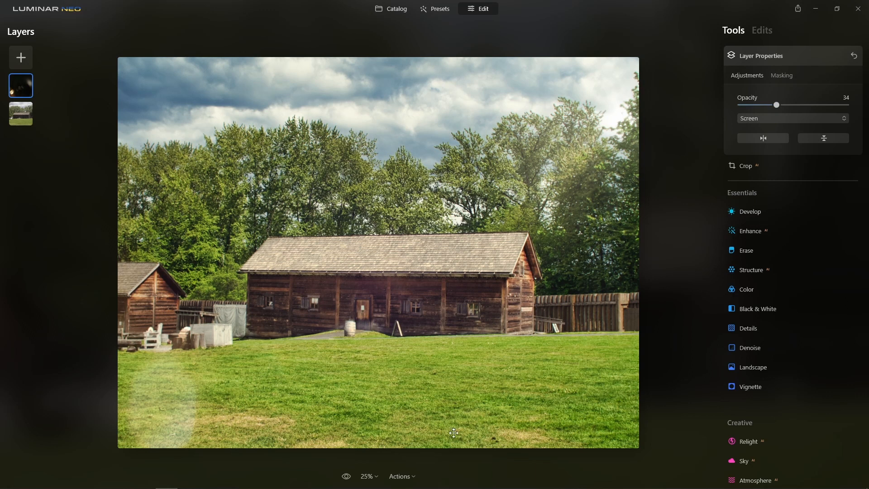
left_click(346, 476)
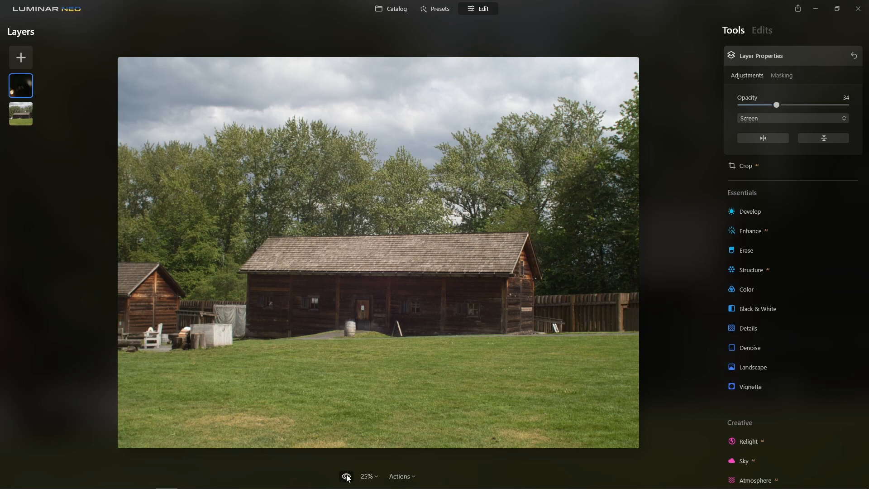
left_click(347, 477)
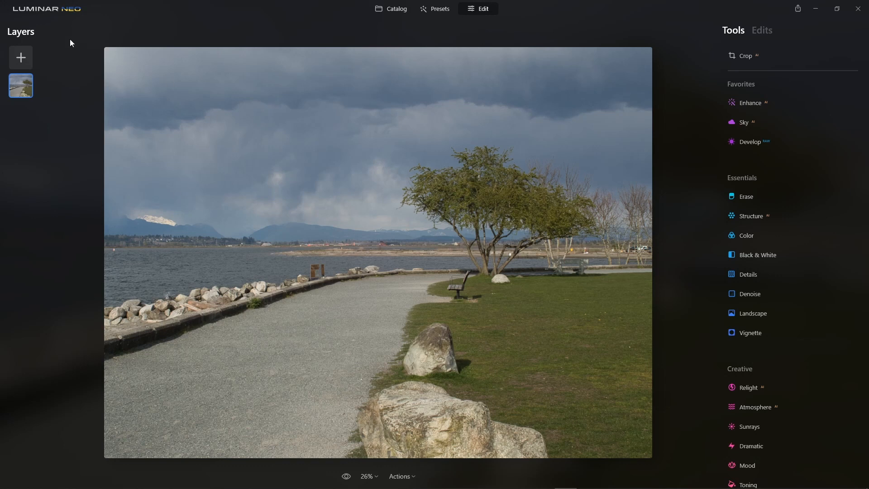
Check the installed Luminar Neo version in the program's About information and close it.
left_click(28, 13)
mouse_move(40, 114)
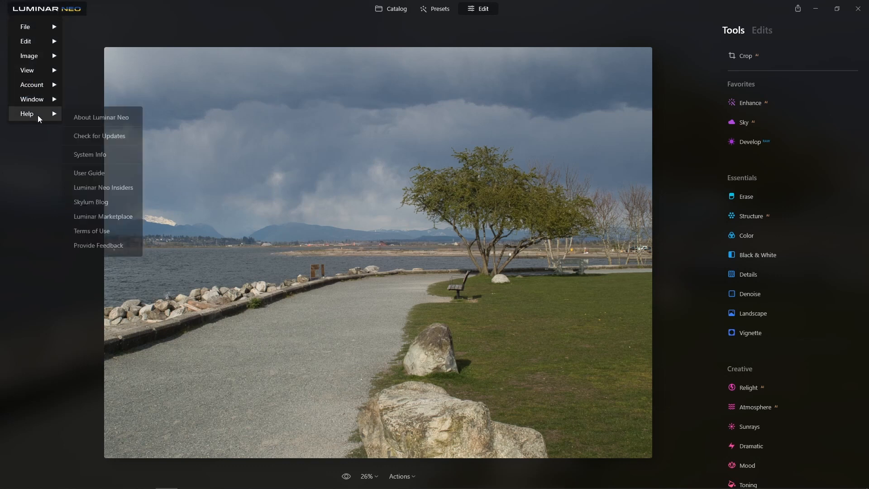
left_click(100, 119)
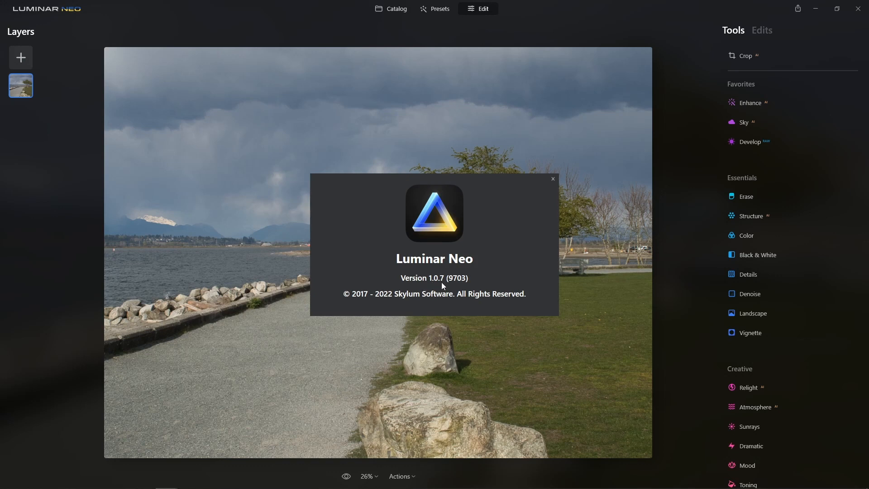
left_click(553, 179)
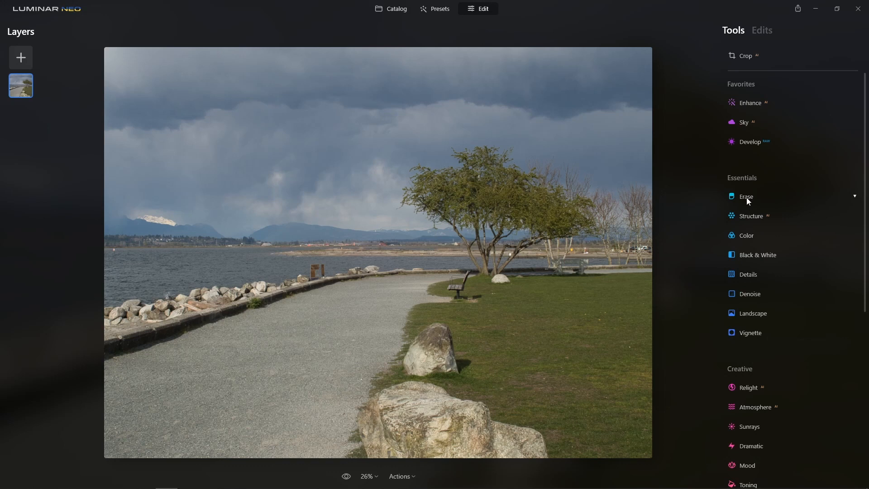
Add the Erase tool to Favorites and remove it again.
left_click(788, 209)
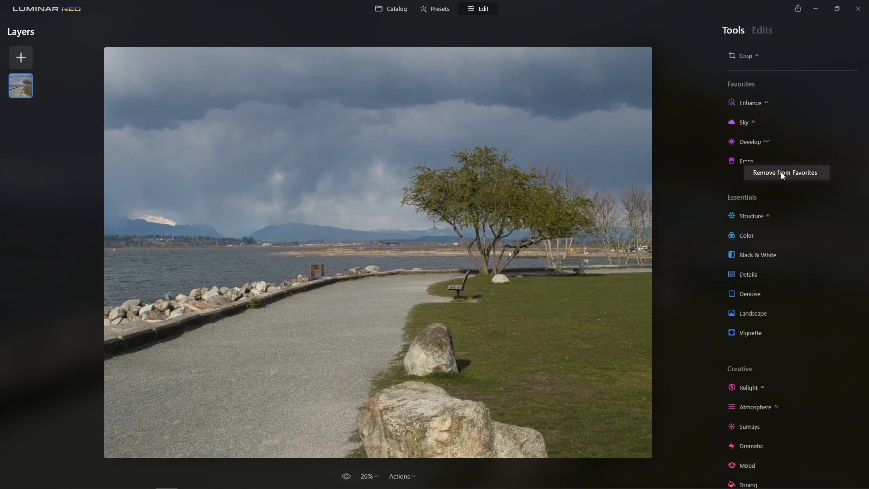
left_click(782, 174)
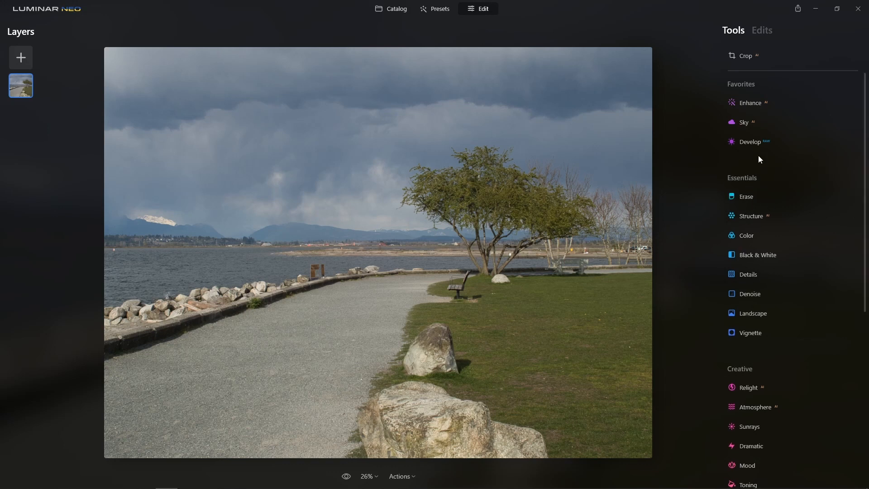
Remove the Develop, Sky and Enhance tools from Favorites.
left_click(783, 152)
mouse_move(745, 125)
left_click(781, 133)
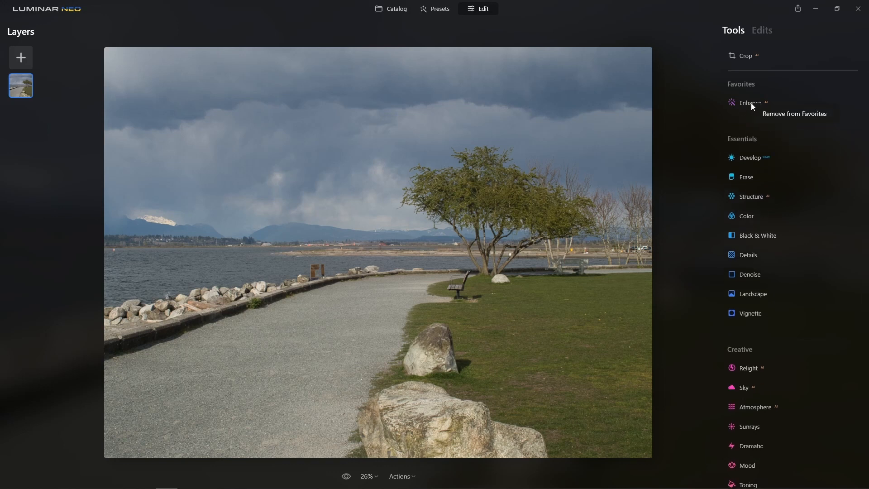
left_click(764, 117)
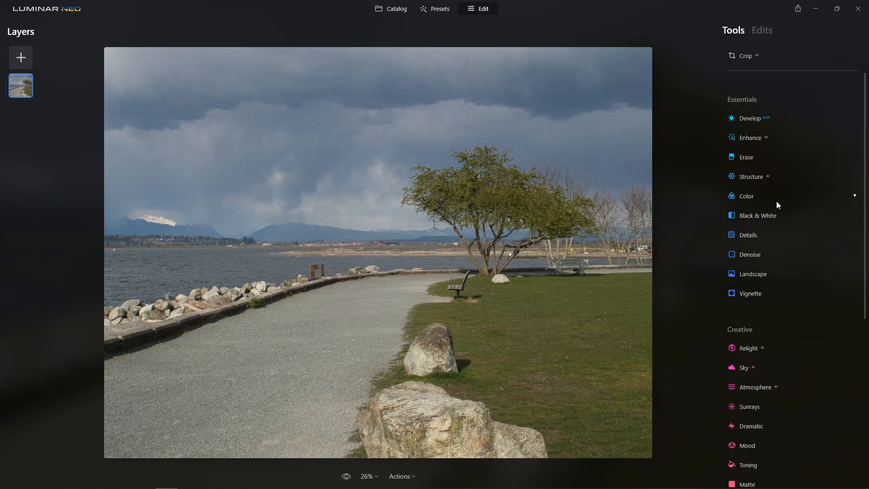
scroll(775, 201, "down", 6)
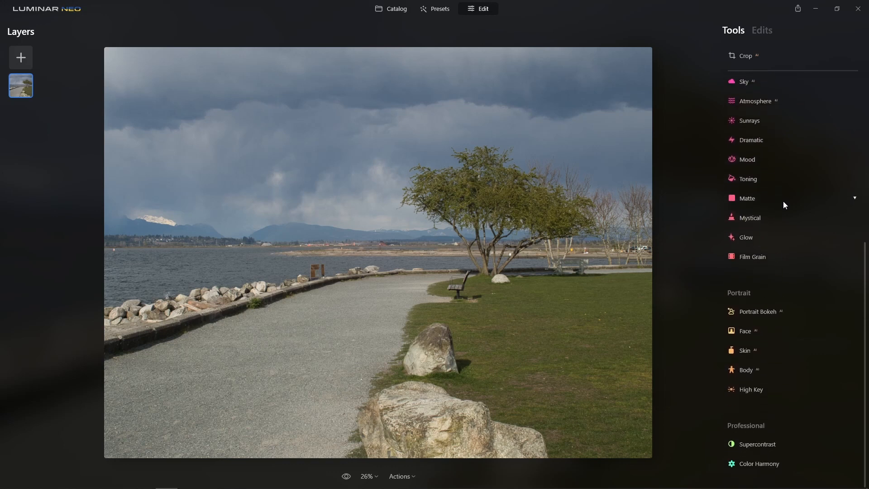
scroll(802, 389, "up", 6)
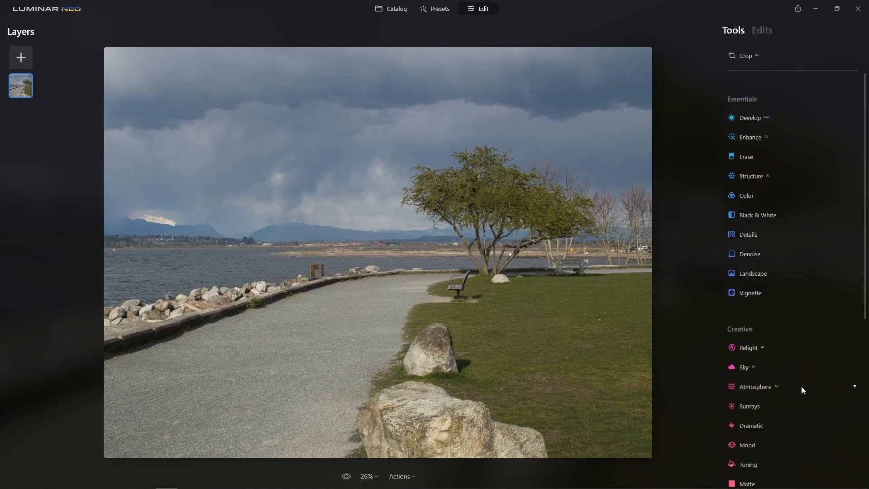